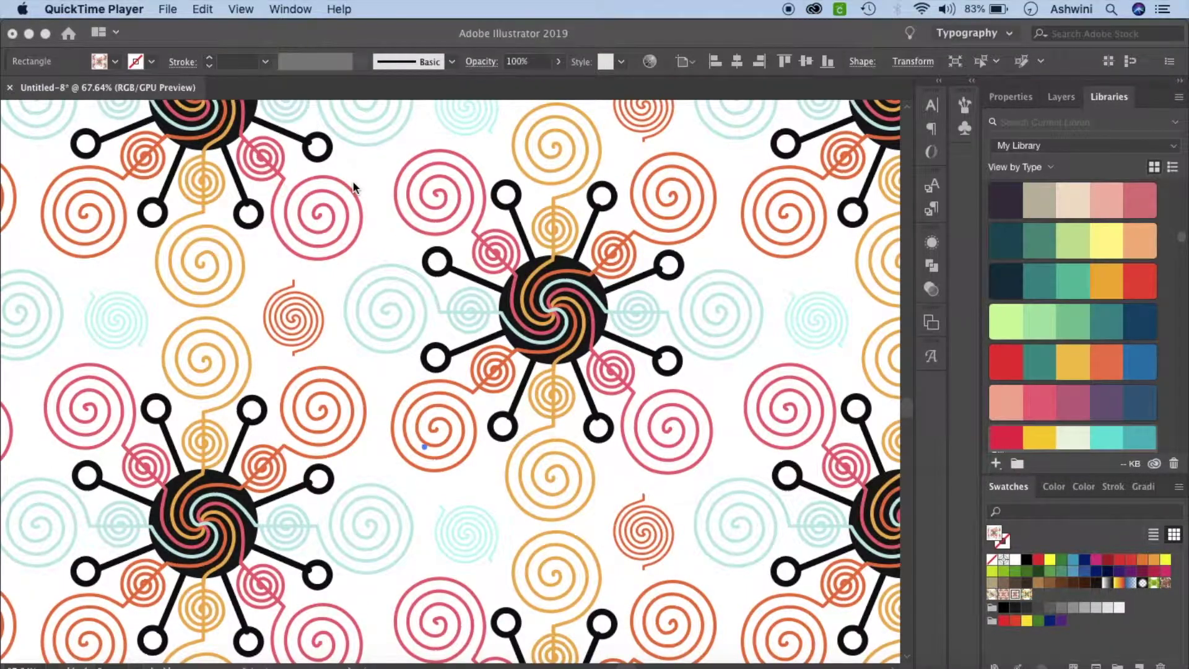
pyautogui.click(525, 352)
pyautogui.scroll(1, 526, 442)
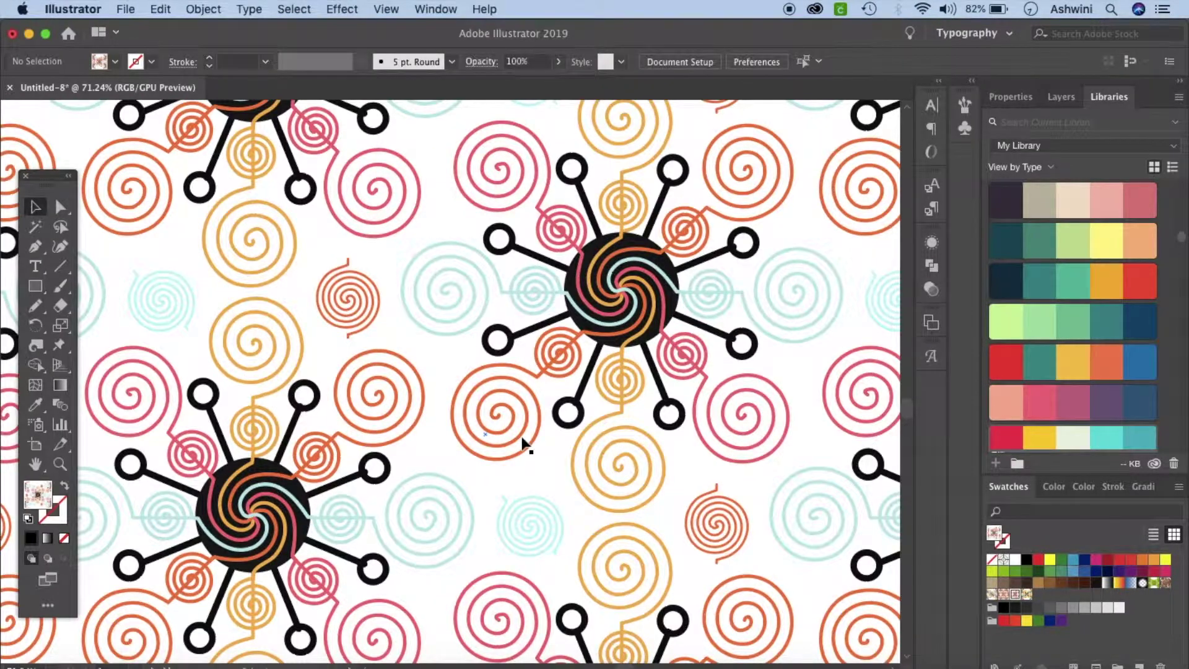
# Start a new document and set its width and height to 4.5 in each
pyautogui.click(126, 8)
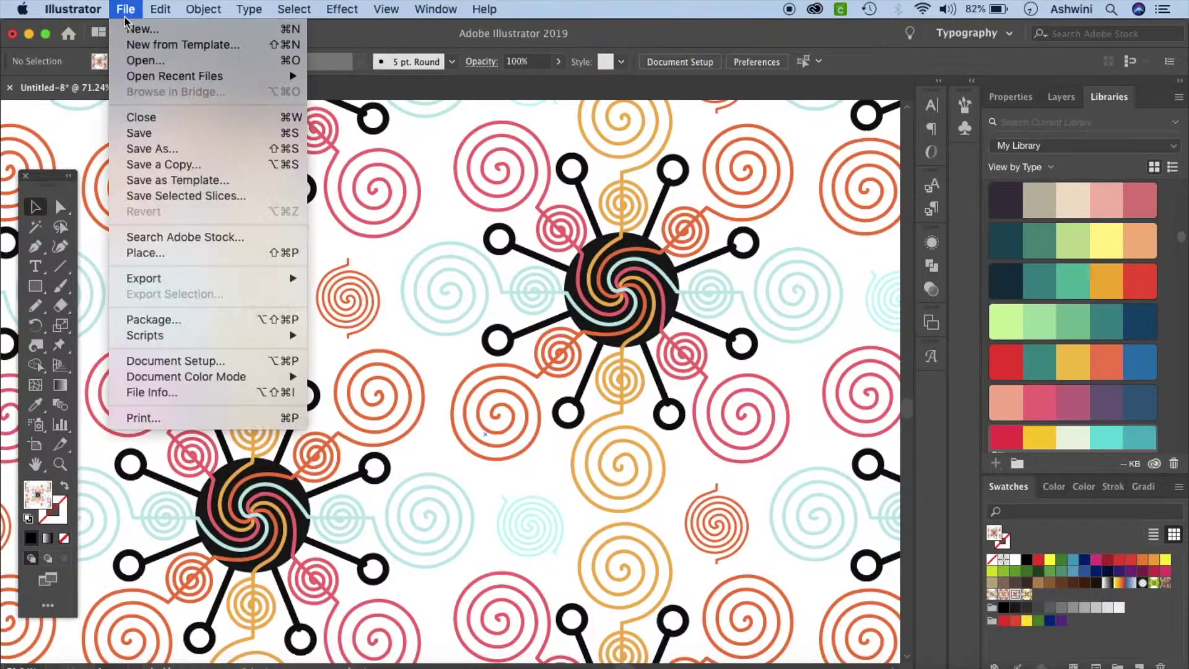
pyautogui.click(130, 31)
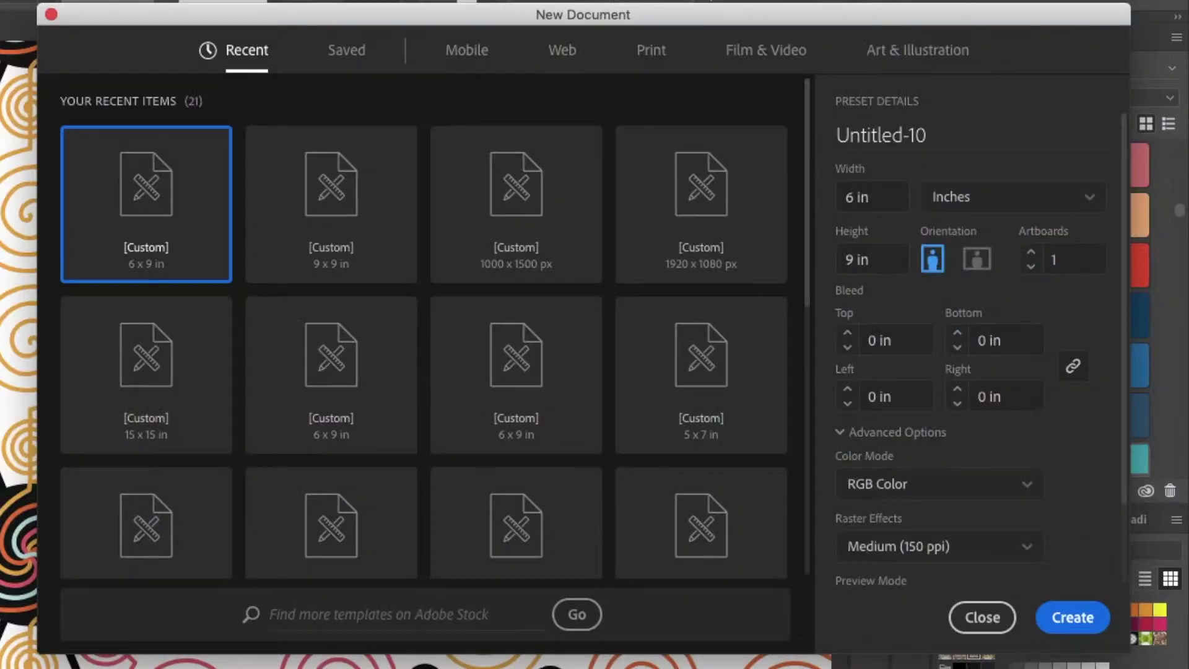
pyautogui.click(851, 197)
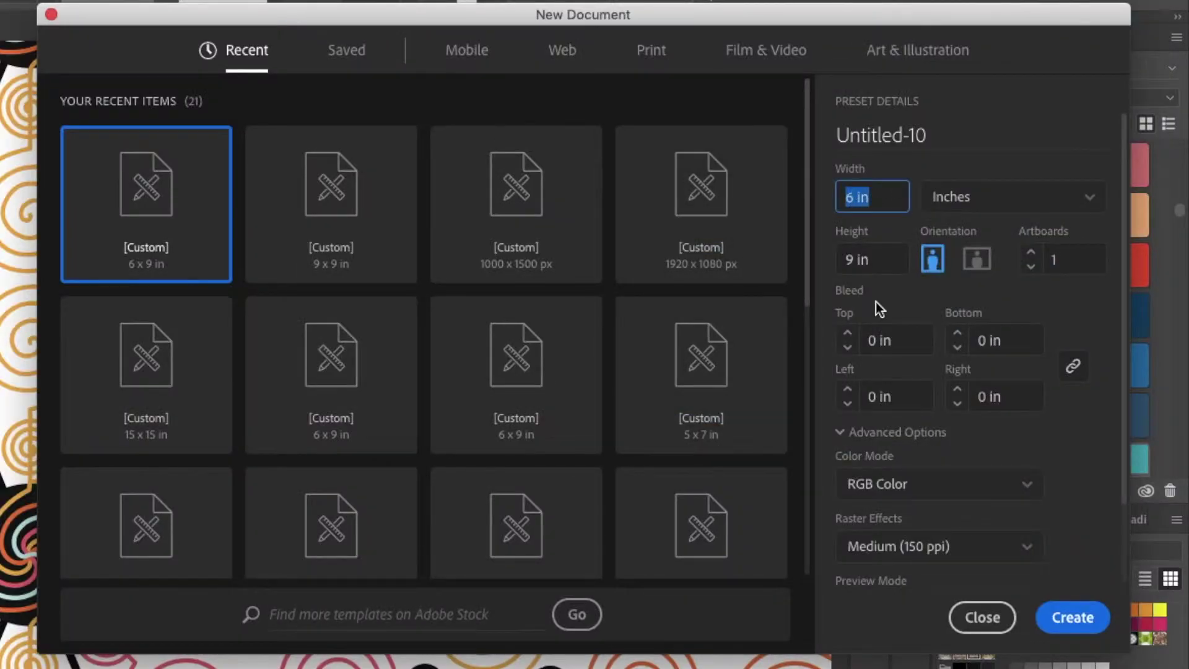
pyautogui.write('4.5')
pyautogui.click(881, 260)
pyautogui.write('4.5')
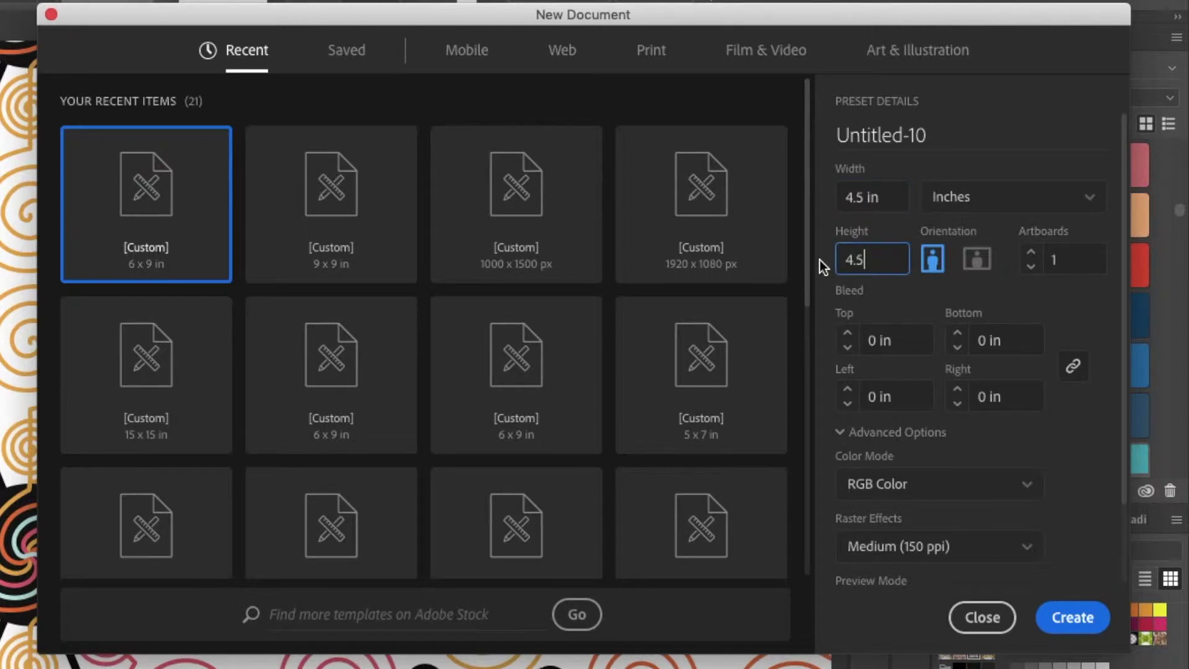
# Set the new document's color mode to CMYK Color and raster effects to High (300 ppi), and create it
pyautogui.click(976, 492)
pyautogui.scroll(-2, 956, 483)
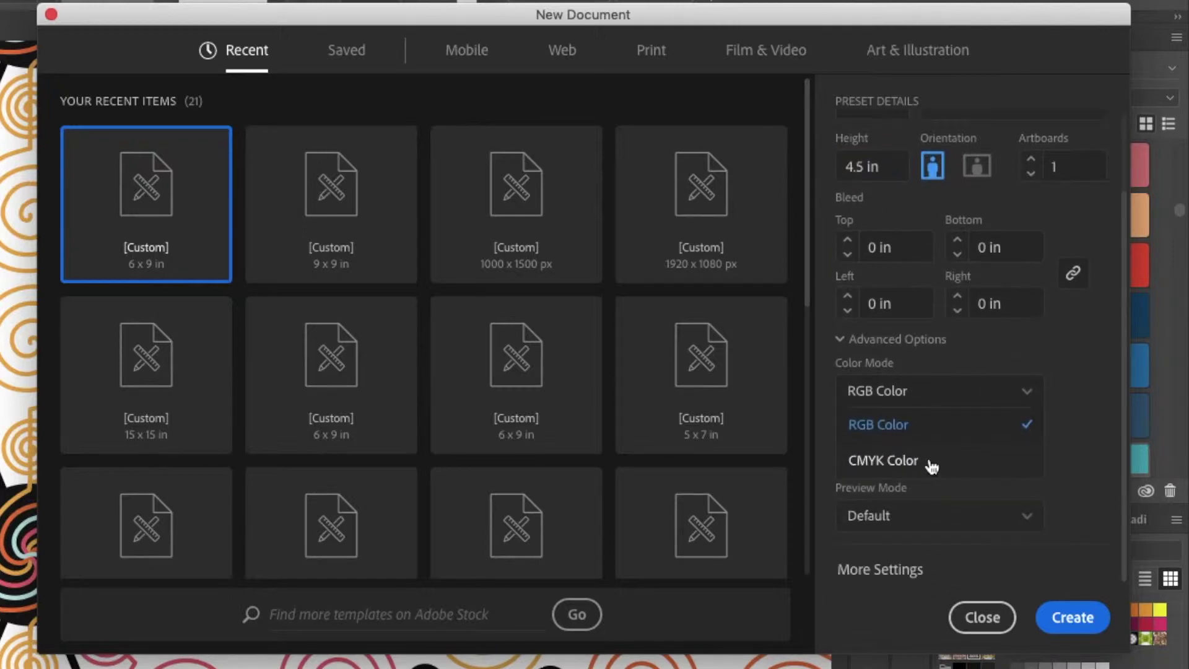
pyautogui.click(935, 458)
pyautogui.click(1002, 468)
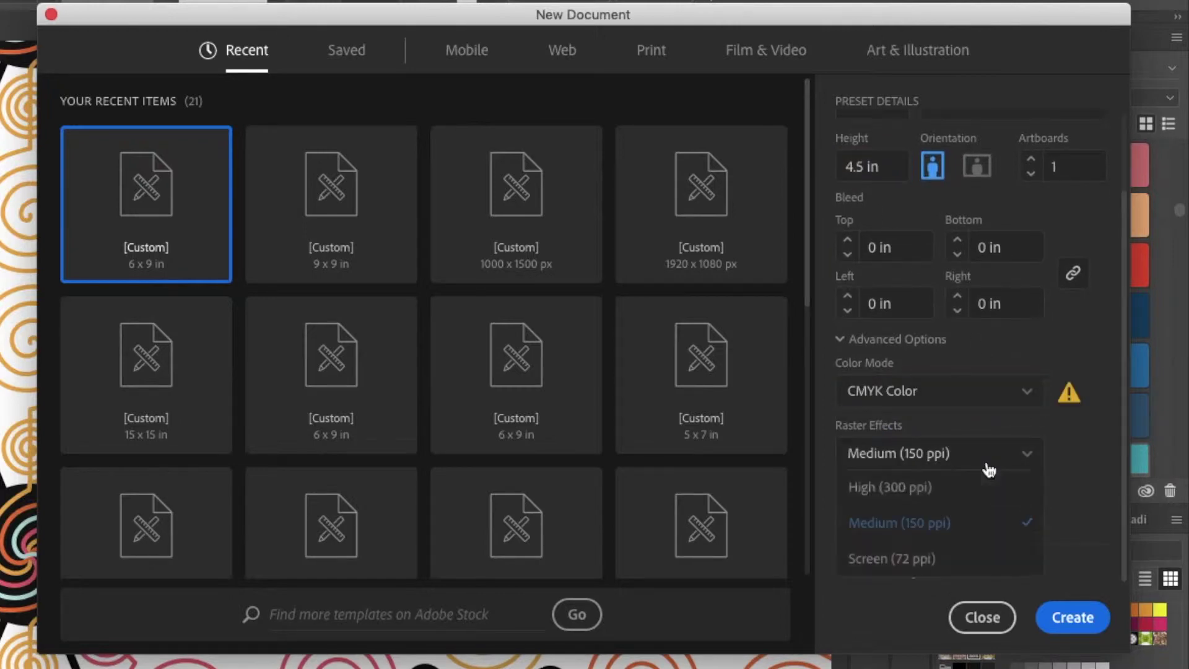
pyautogui.click(931, 488)
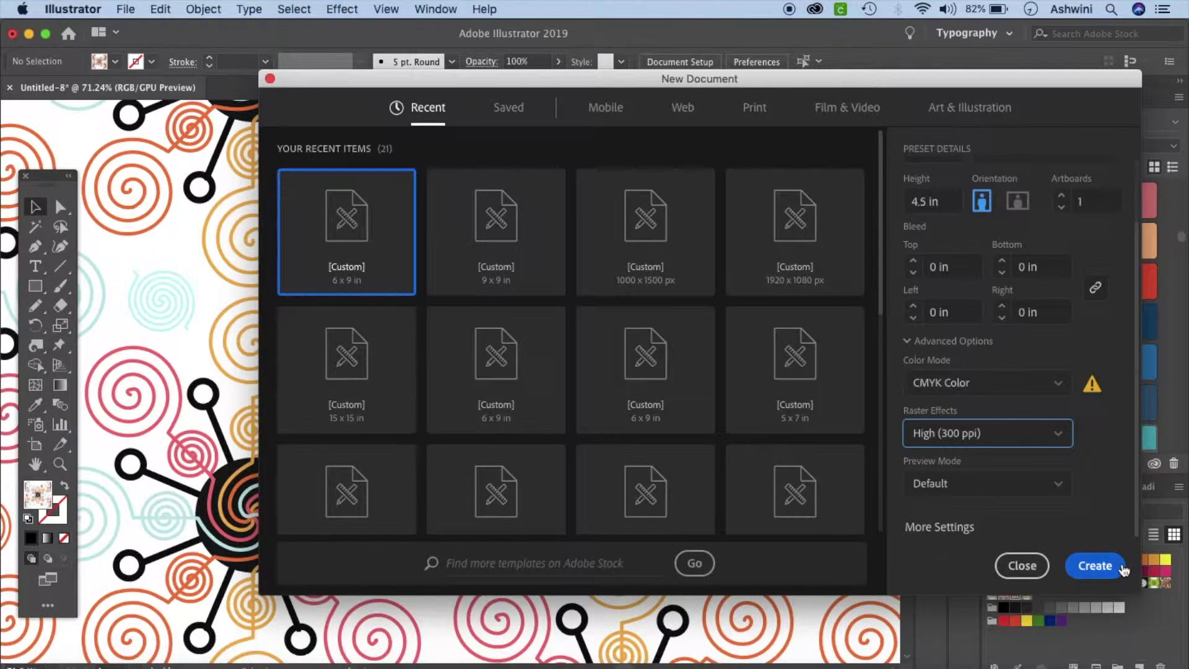
pyautogui.click(1081, 616)
# Draw a straight vertical line slightly left of the artboard's center, spanning roughly half its height
pyautogui.click(65, 272)
pyautogui.moveTo(420, 225); pyautogui.dragTo(406, 515)
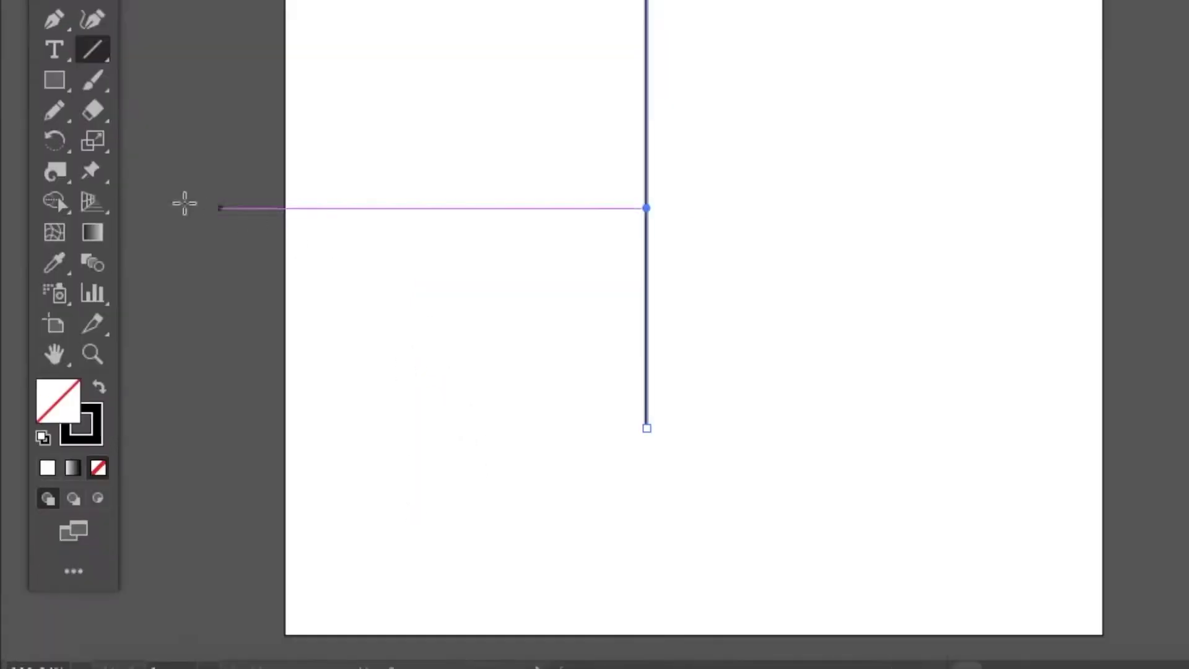
# Choose the Twirl tool and set its brush to 0.7 in wide and 0.7 in high
pyautogui.click(59, 176)
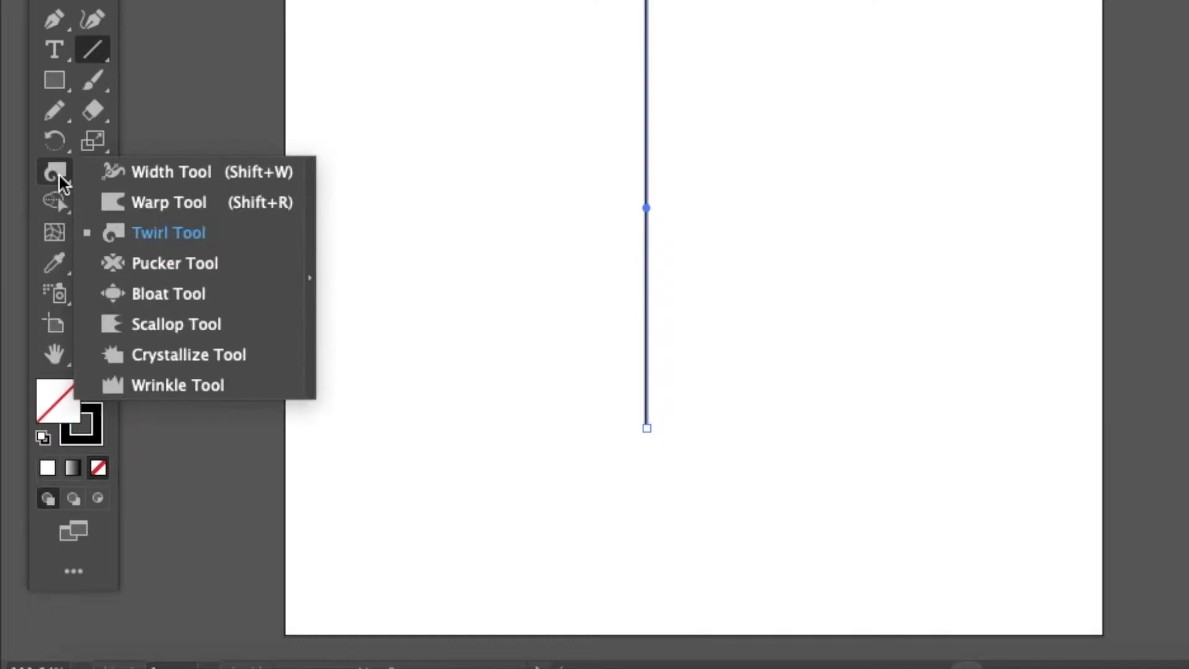
pyautogui.click(180, 231)
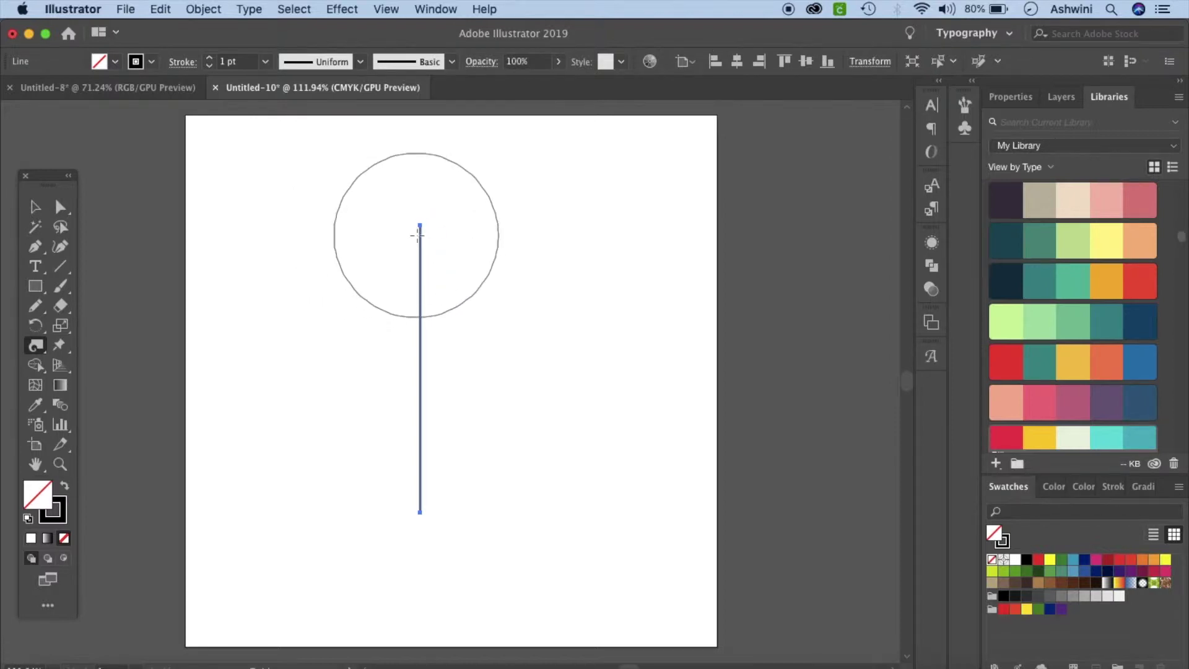
pyautogui.doubleClick(36, 345)
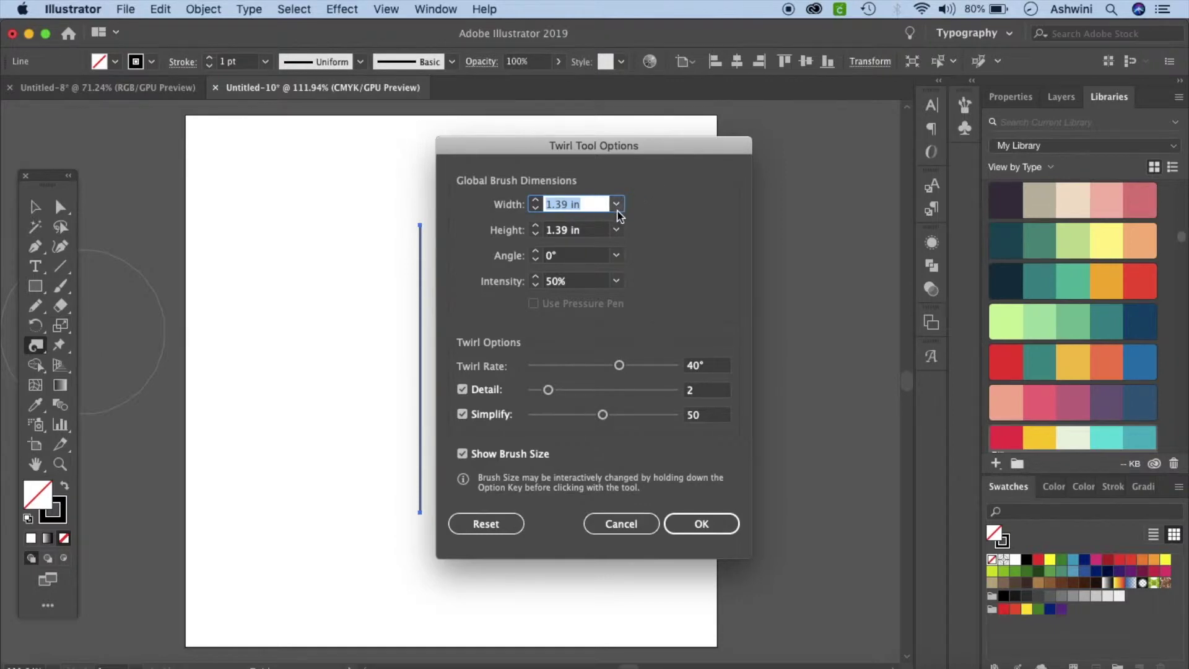
pyautogui.click(536, 212)
pyautogui.click(536, 211)
pyautogui.click(536, 211)
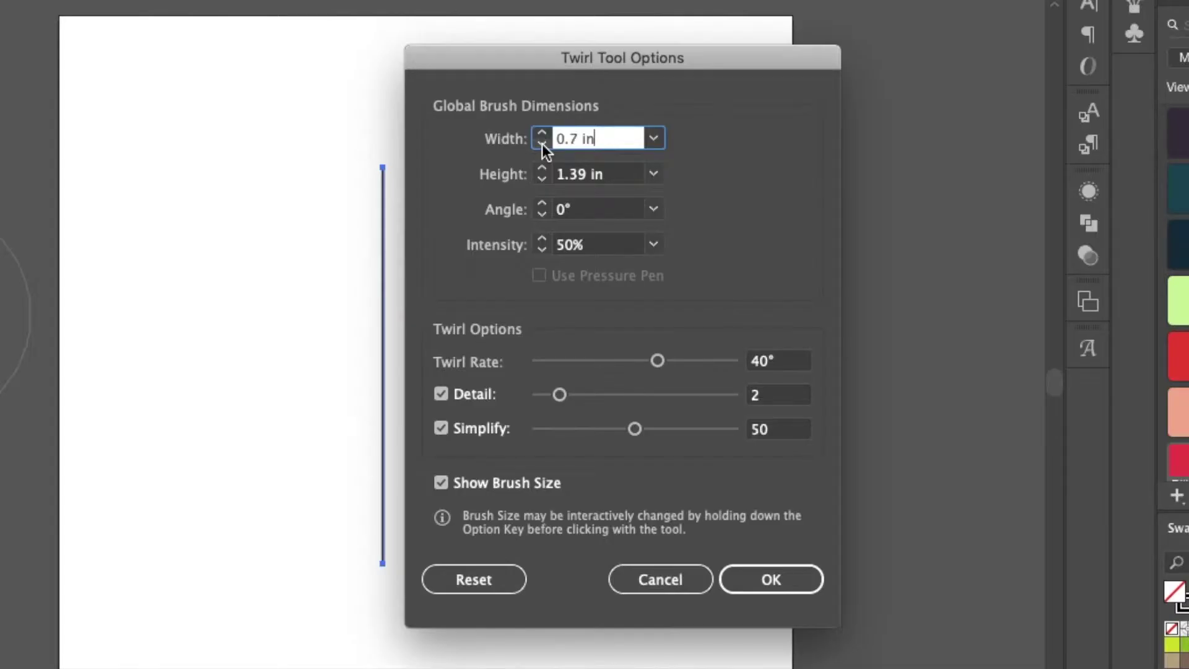
pyautogui.click(542, 179)
pyautogui.click(542, 178)
pyautogui.click(542, 178)
pyautogui.click(541, 178)
pyautogui.click(541, 178)
pyautogui.click(541, 178)
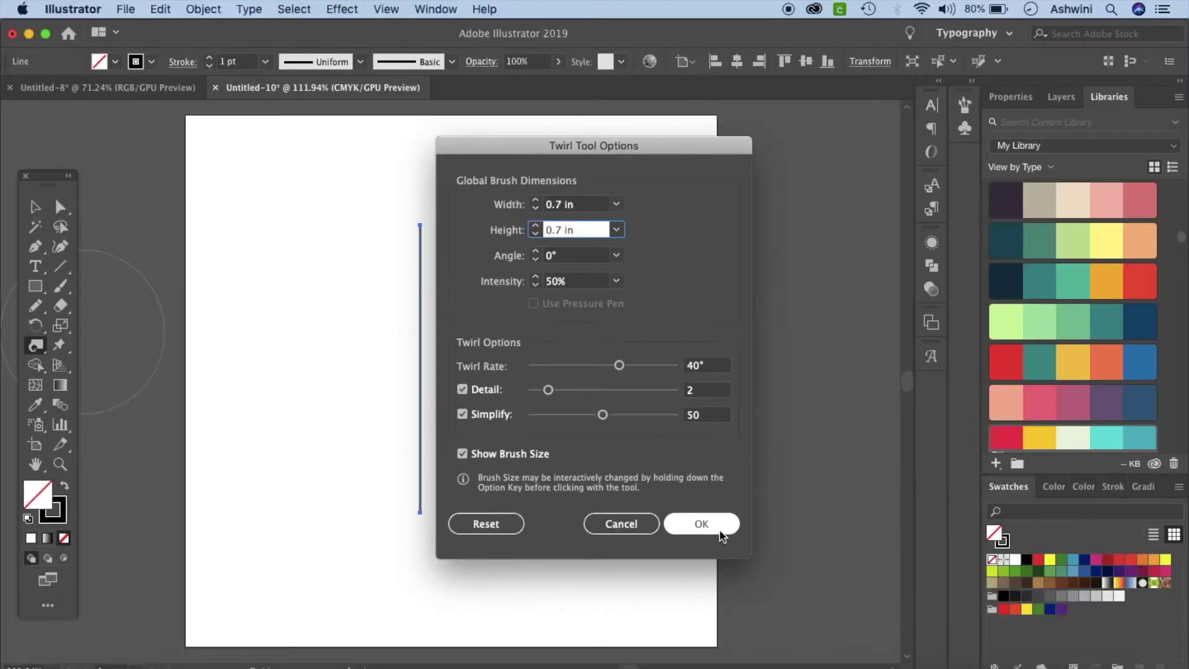
pyautogui.click(771, 579)
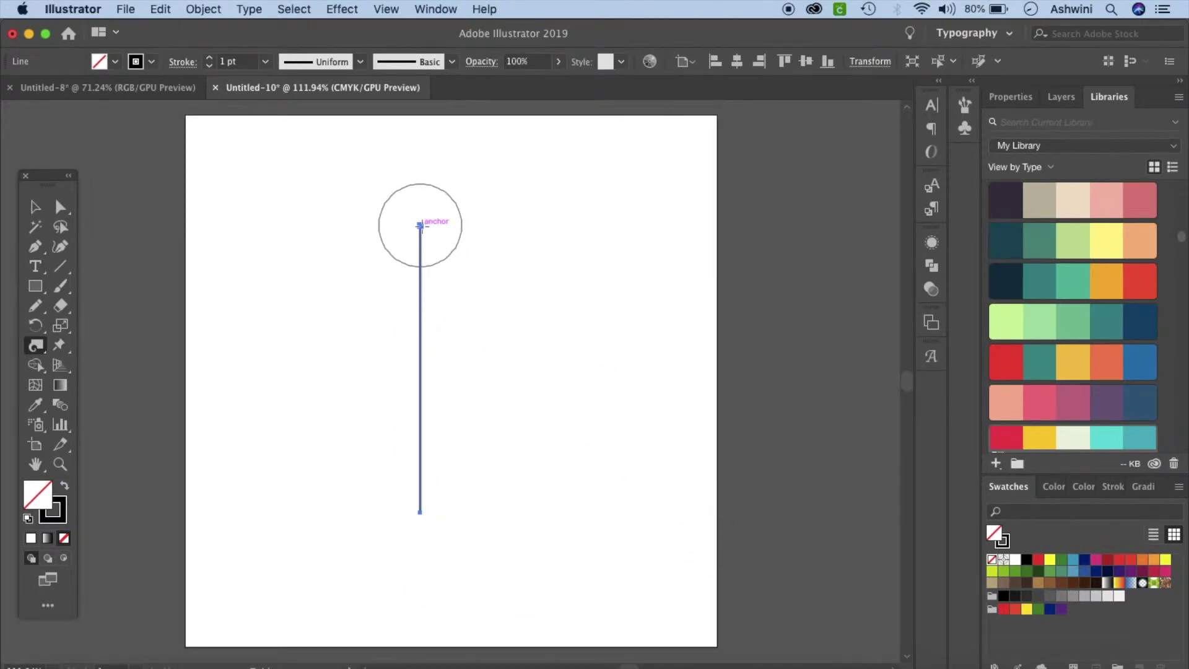
# Twirl the upper and lower endpoints of the vertical line into spirals of about three turns
pyautogui.moveTo(419, 225); pyautogui.dragTo(420, 225)
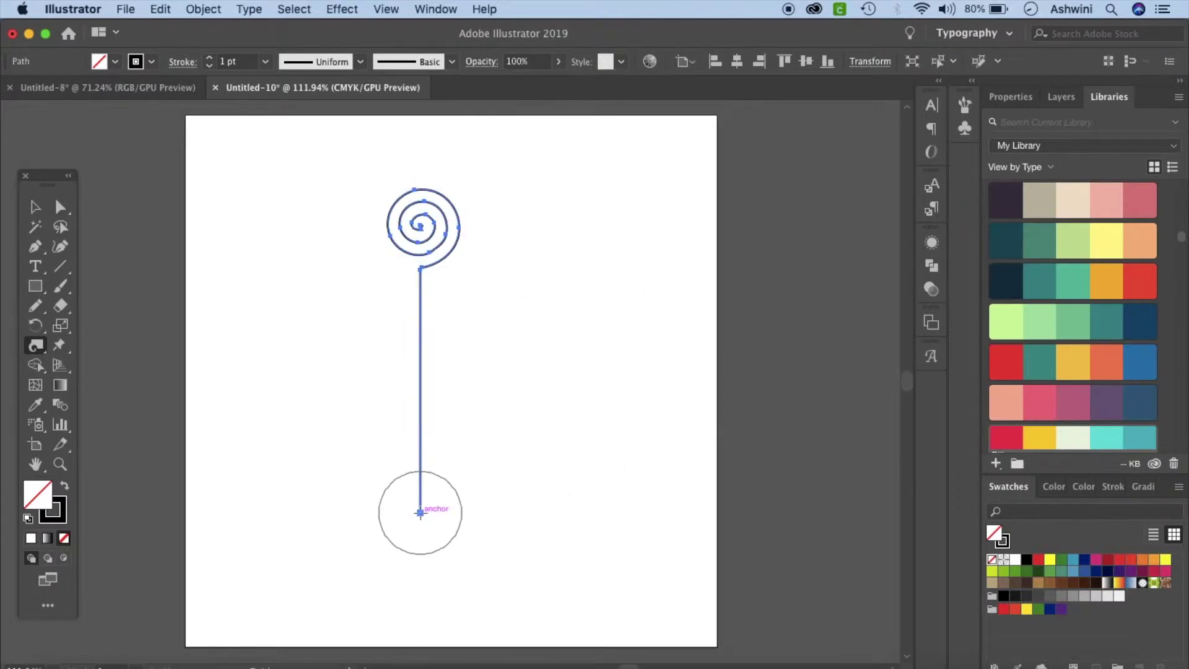
pyautogui.moveTo(421, 513); pyautogui.dragTo(420, 511)
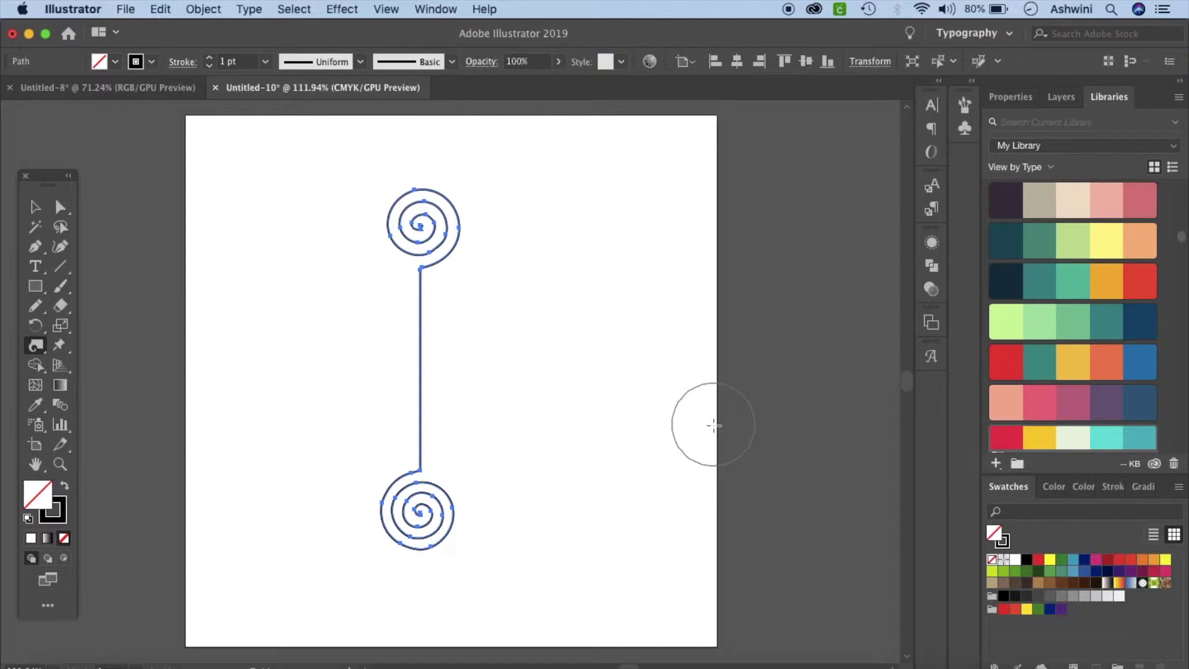
# Make a copy of the spiral-ended line rotated by 90° to form a cross
pyautogui.click(37, 213)
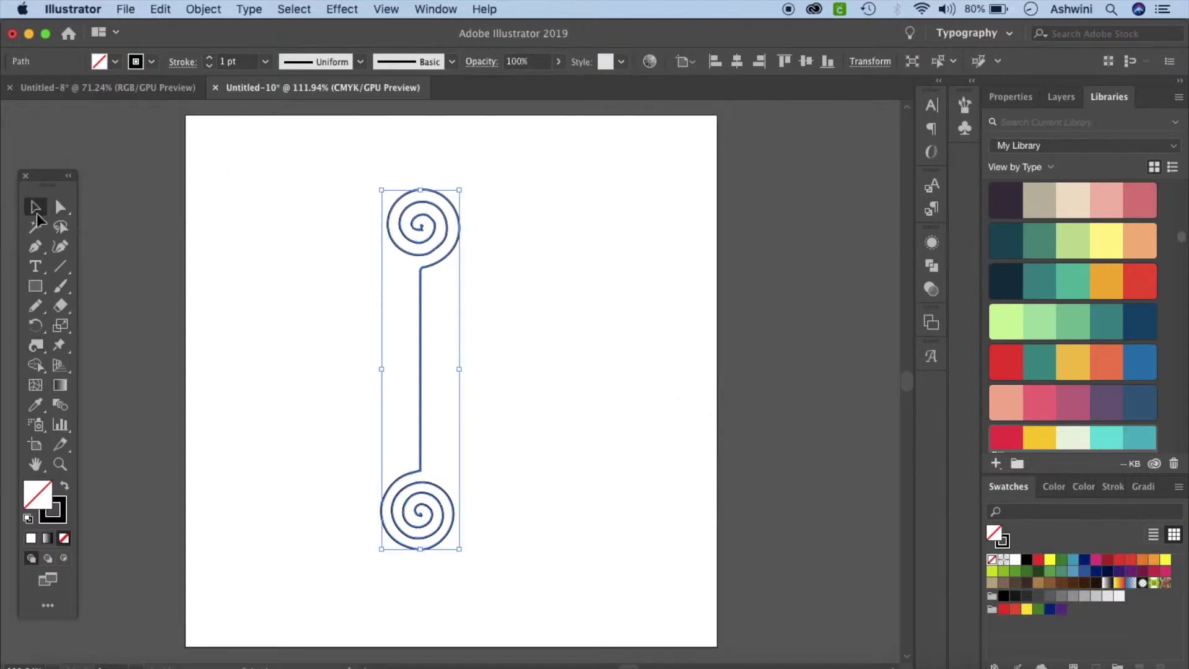
pyautogui.rightClick(448, 260)
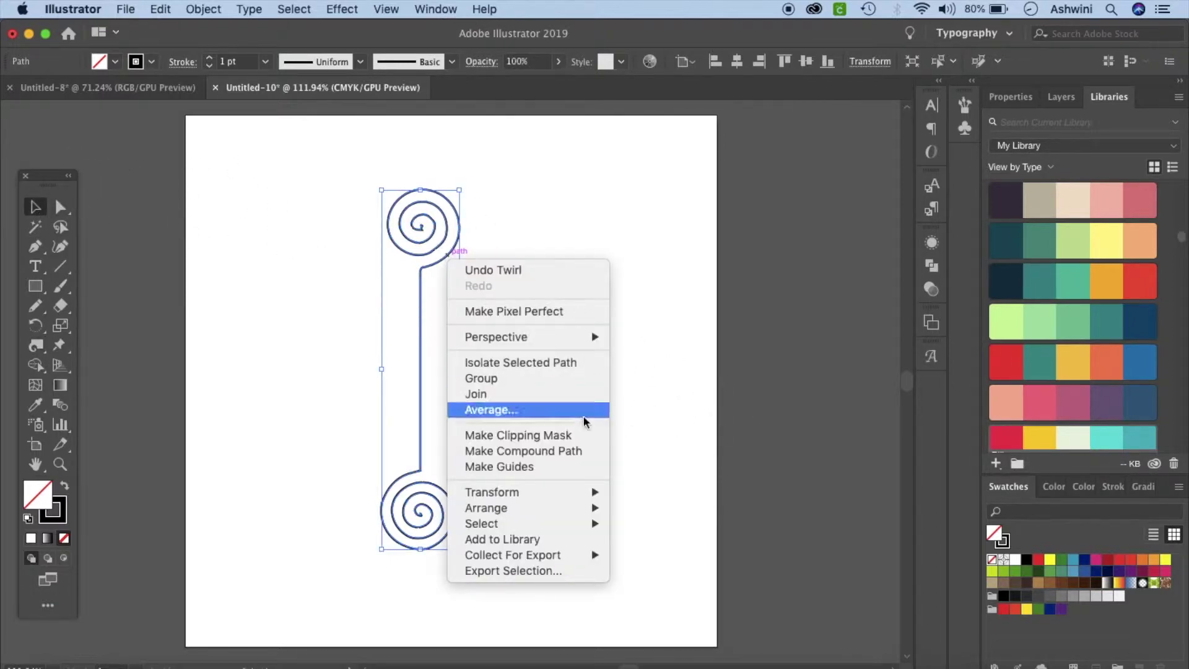
pyautogui.moveTo(584, 492)
pyautogui.click(658, 535)
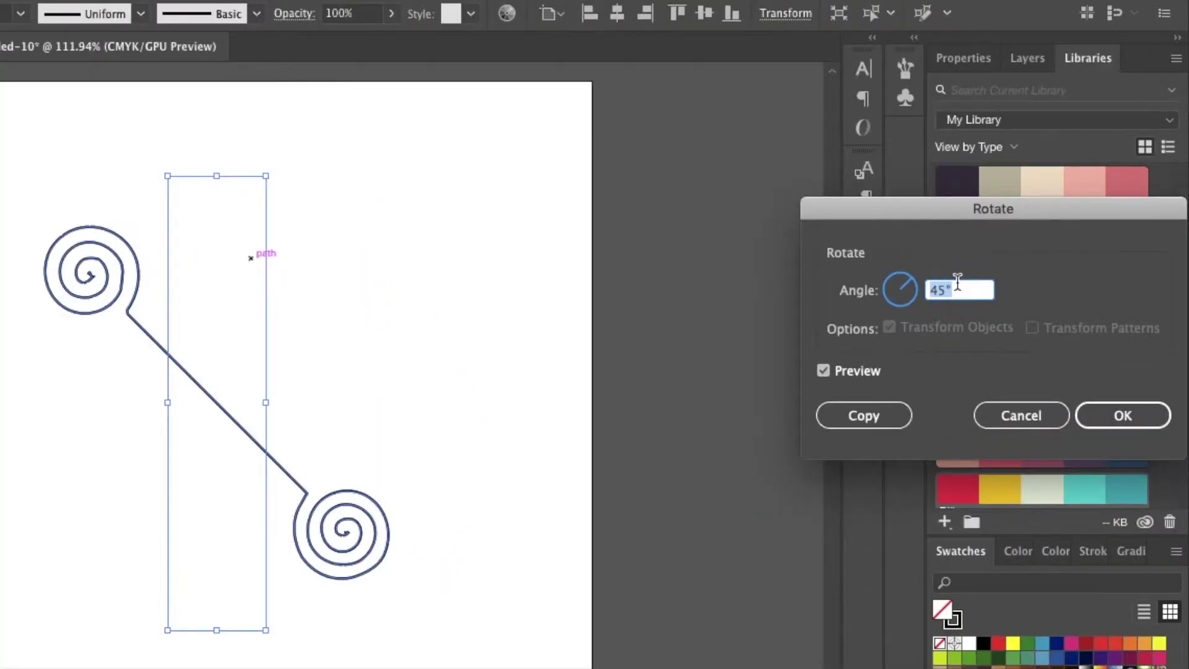
pyautogui.write('90')
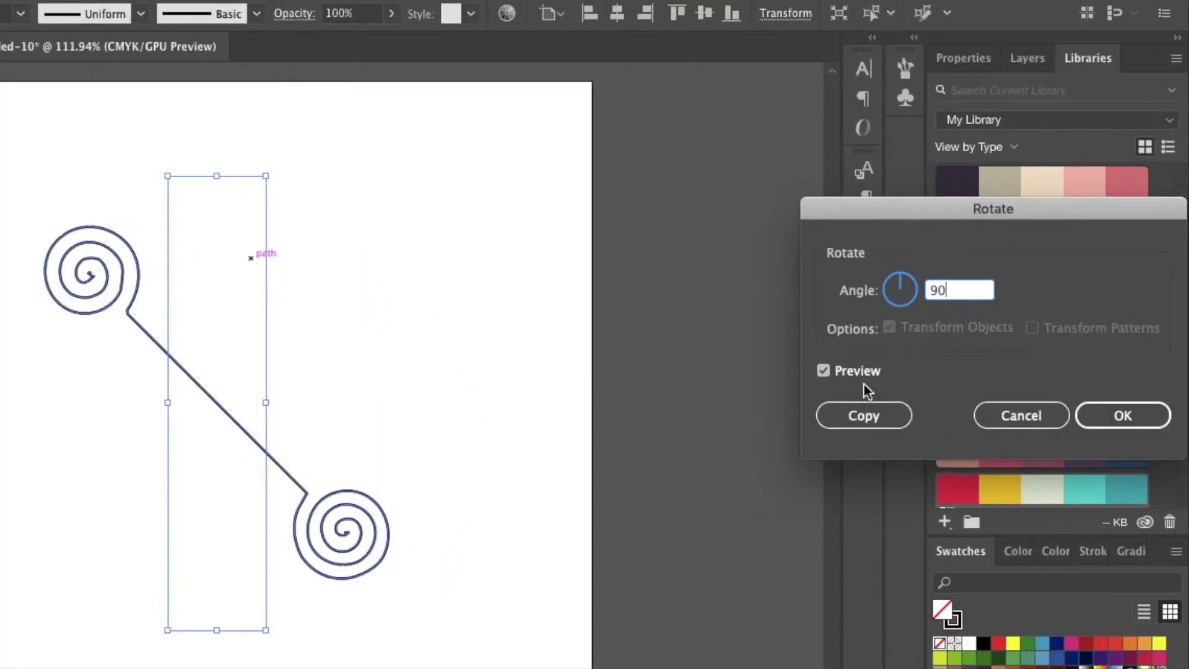
pyautogui.click(883, 421)
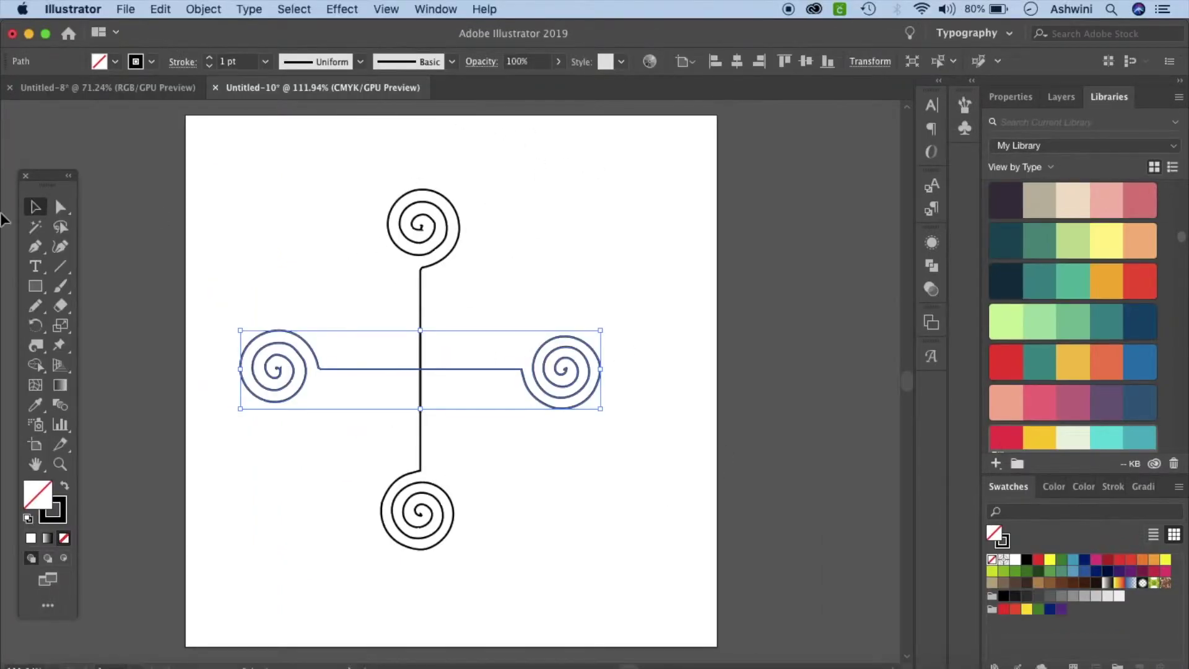
# Select both spiral-ended lines and center them horizontally and vertically on the artboard
pyautogui.click(228, 177)
pyautogui.moveTo(218, 166); pyautogui.dragTo(625, 543)
pyautogui.click(737, 61)
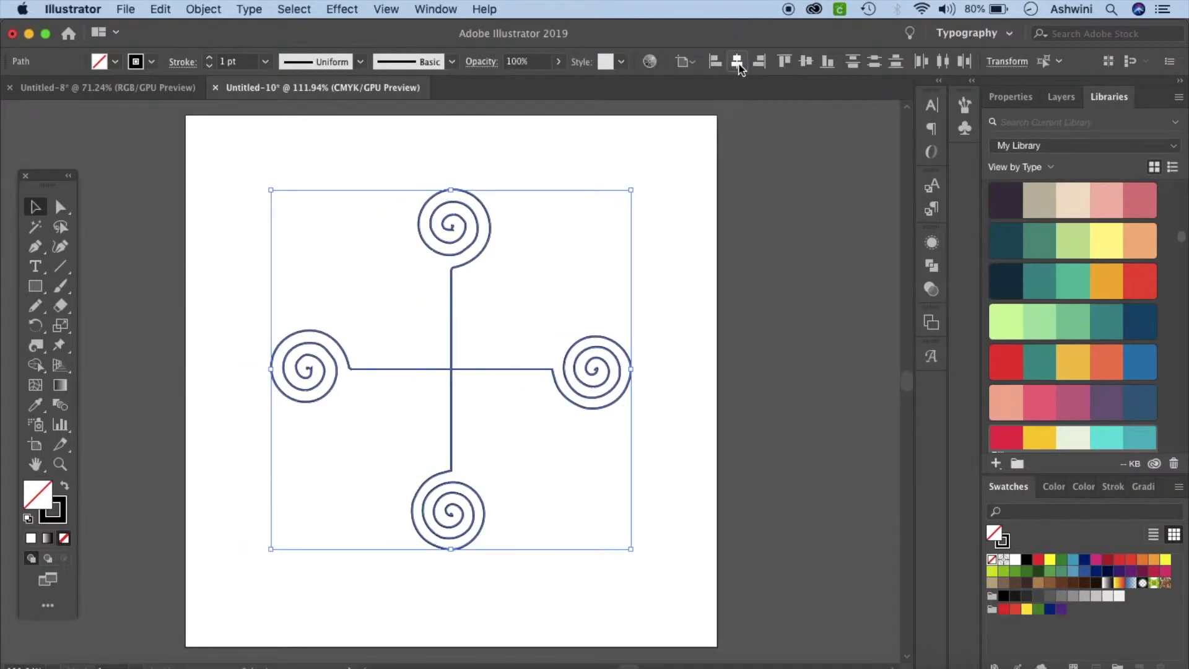
pyautogui.click(809, 64)
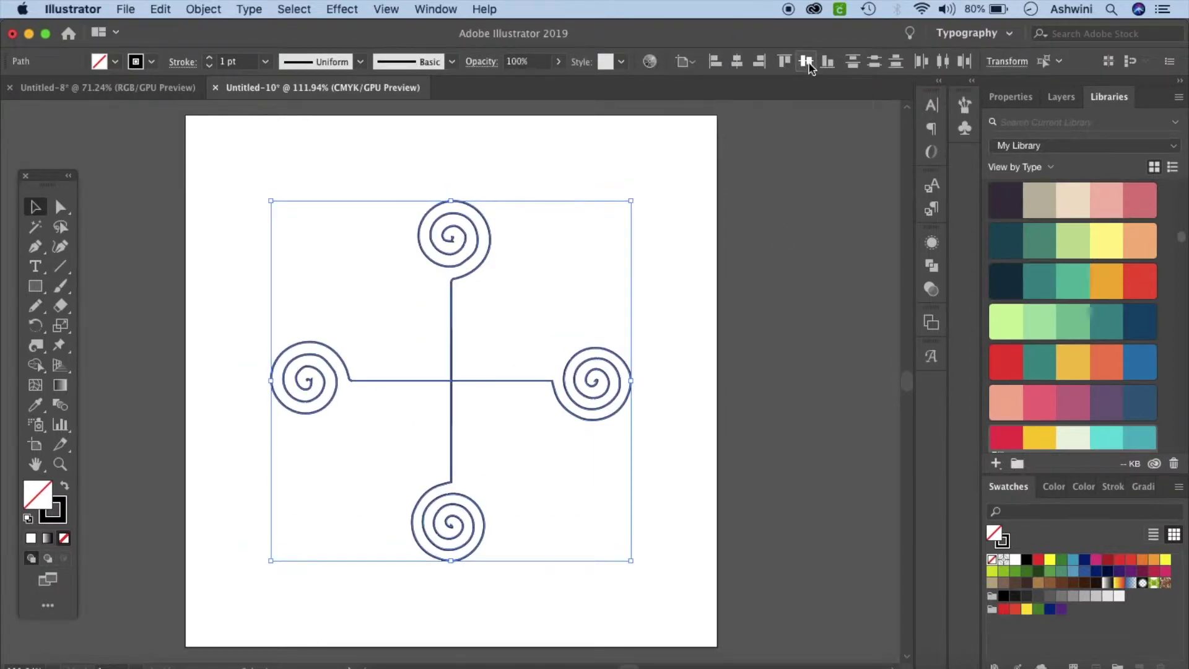
pyautogui.click(439, 9)
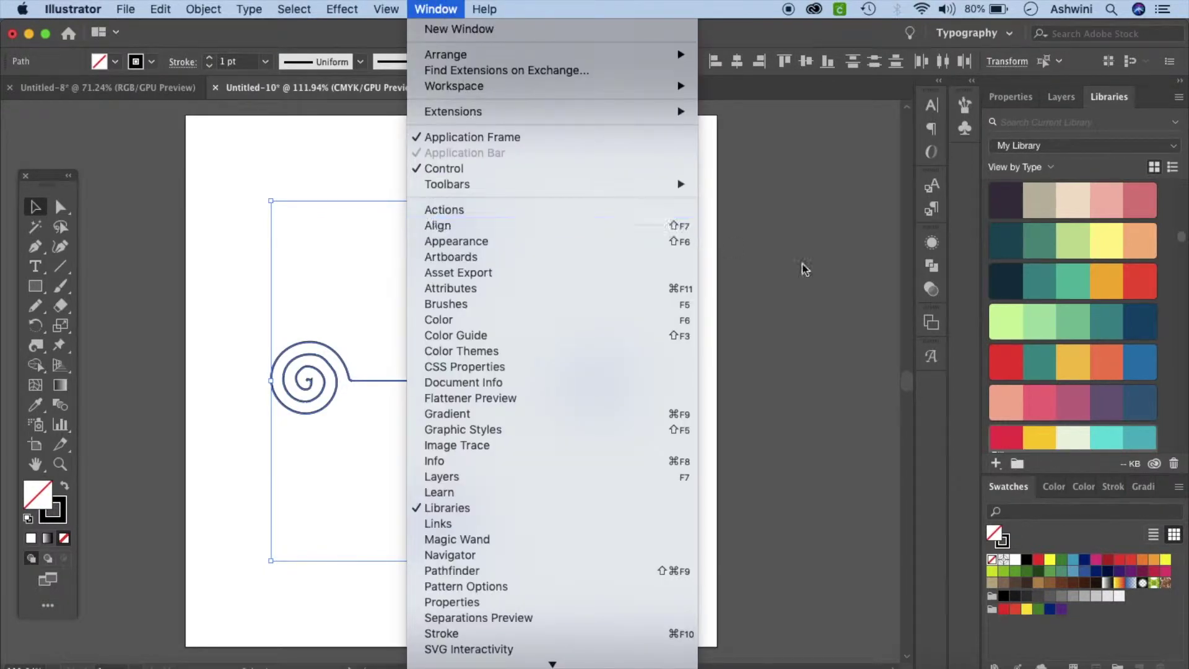
pyautogui.click(870, 279)
pyautogui.click(870, 279)
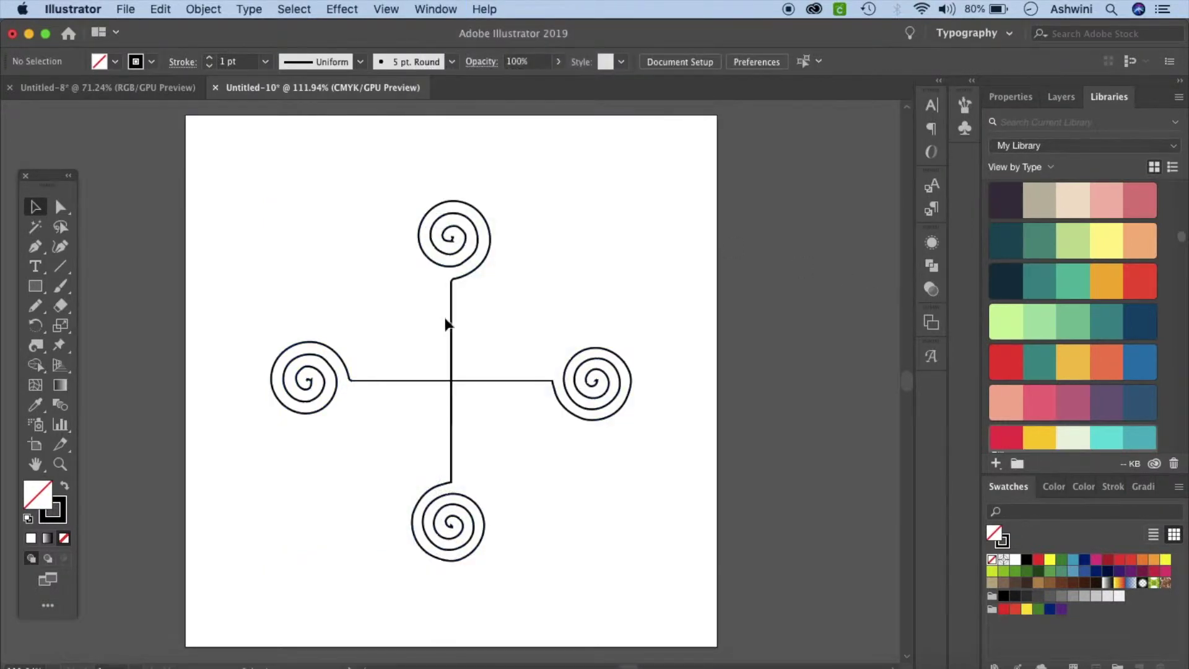
# Rotate a copy of both crossed lines by 45° about their center to make eight spiral arms, and clear the selection
pyautogui.click(455, 381)
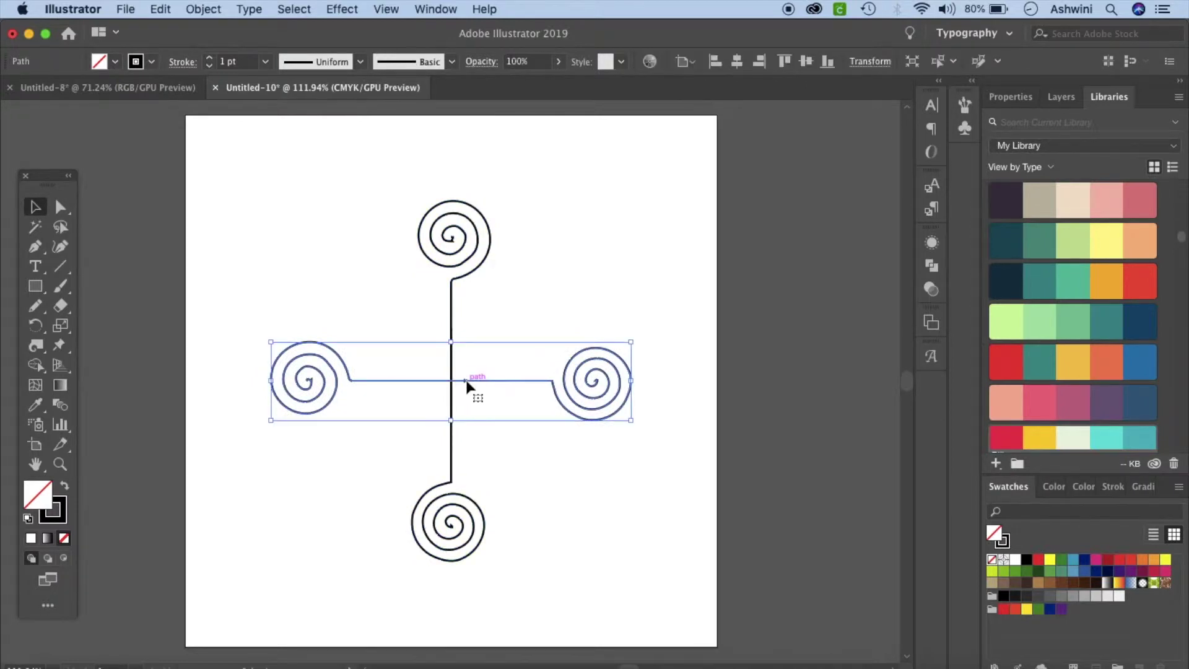
pyautogui.keyDown('shift'); pyautogui.click(453, 331); pyautogui.keyUp('shift')
pyautogui.click(37, 327)
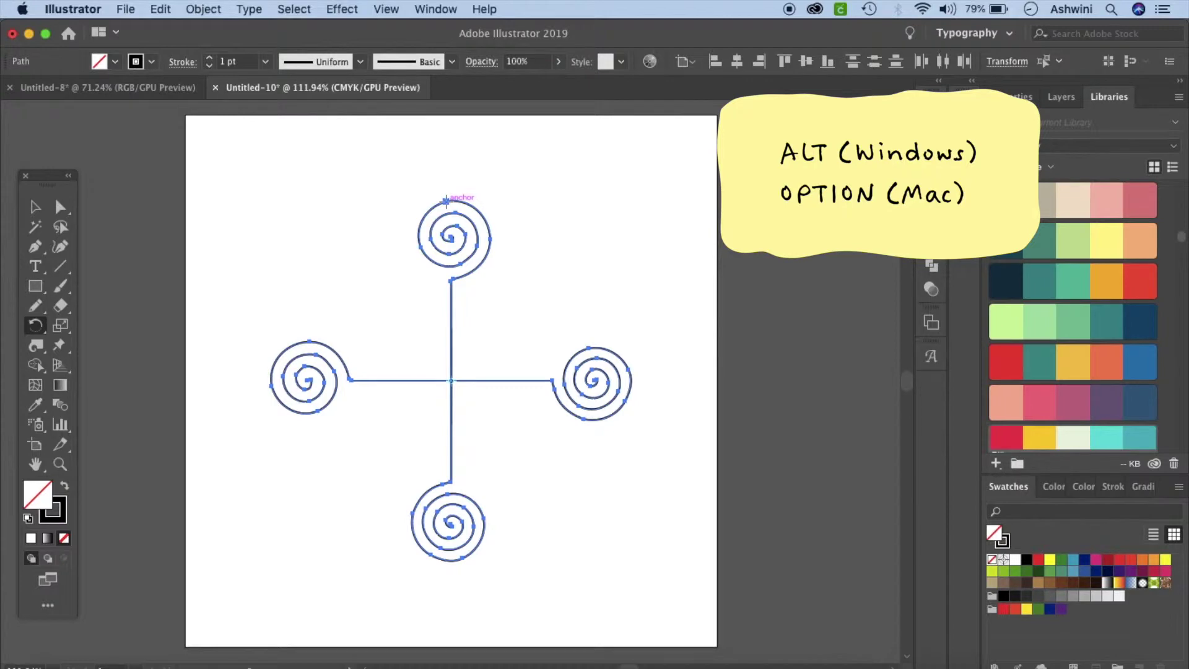
pyautogui.moveTo(413, 210); pyautogui.dragTo(362, 240)
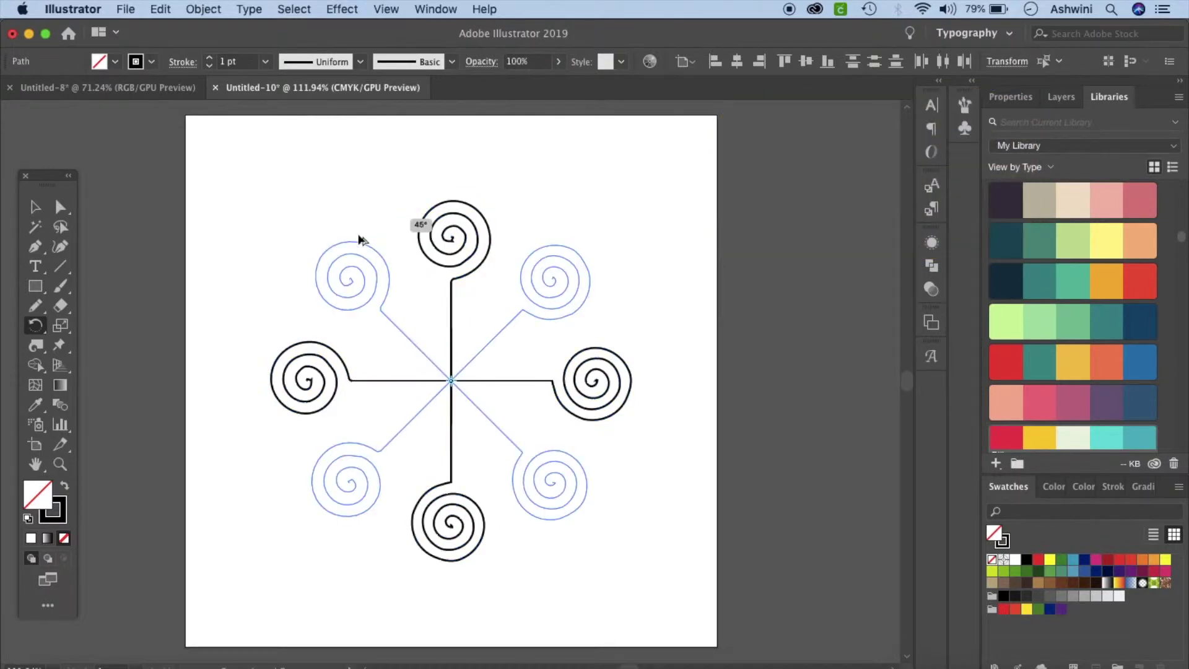
pyautogui.moveTo(359, 236); pyautogui.dragTo(359, 234)
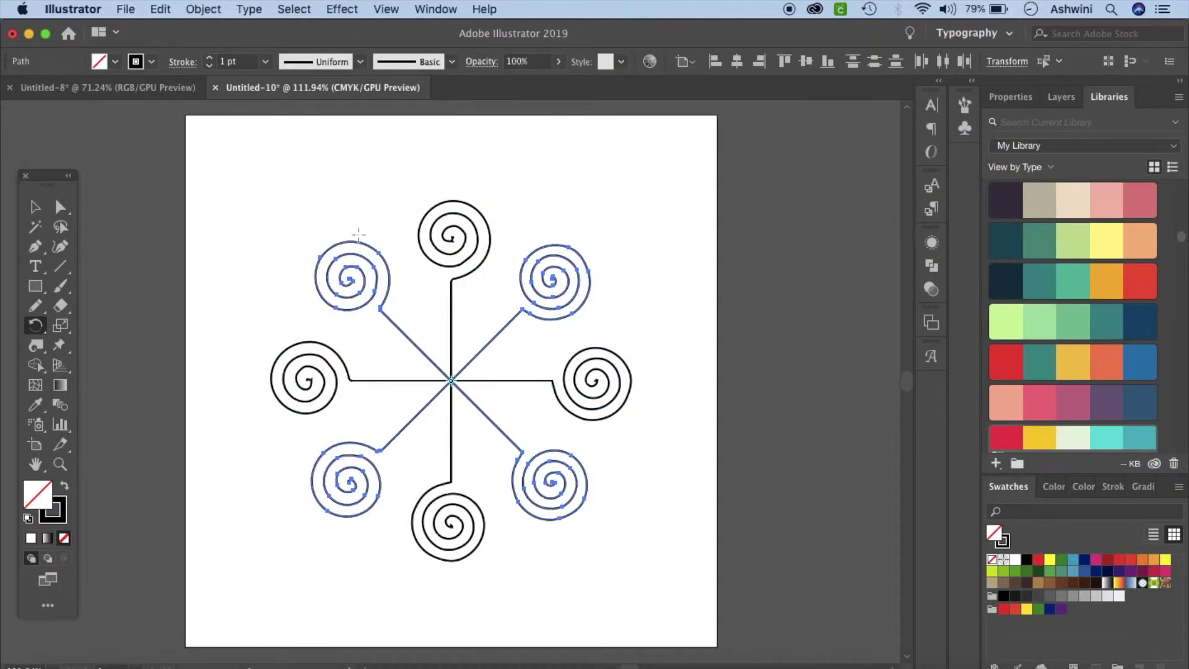
pyautogui.click(35, 207)
pyautogui.click(218, 319)
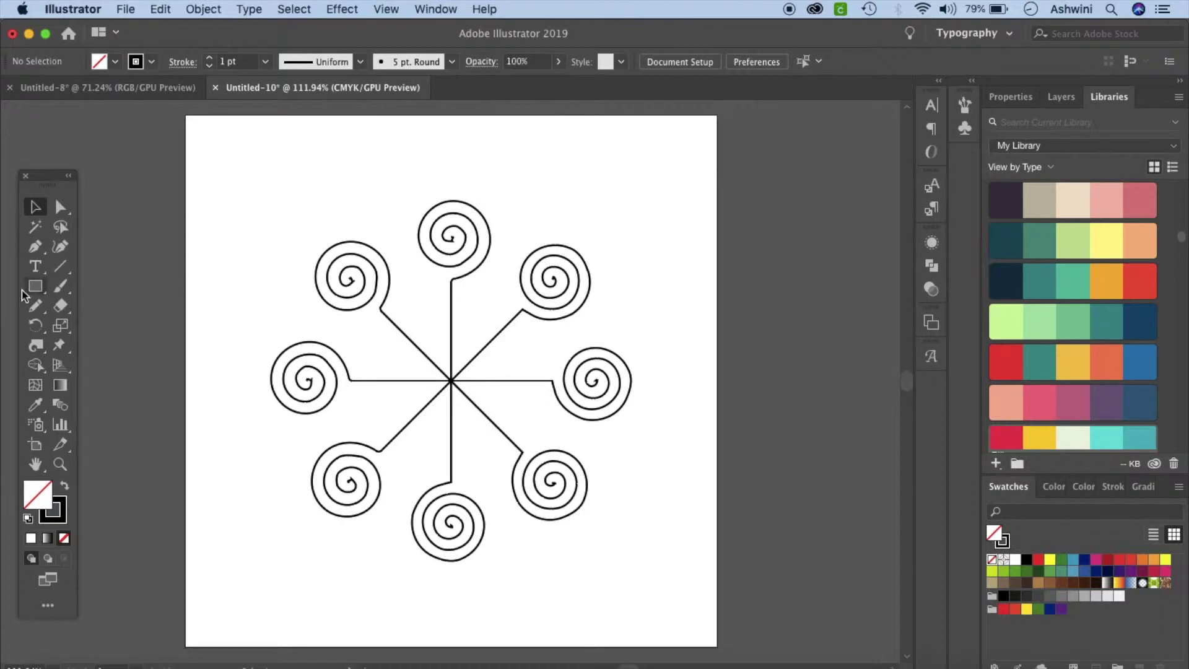
# Twirl the central intersection of the eight arms into a loose swirl, undoing the first, tighter twirl
pyautogui.click(37, 345)
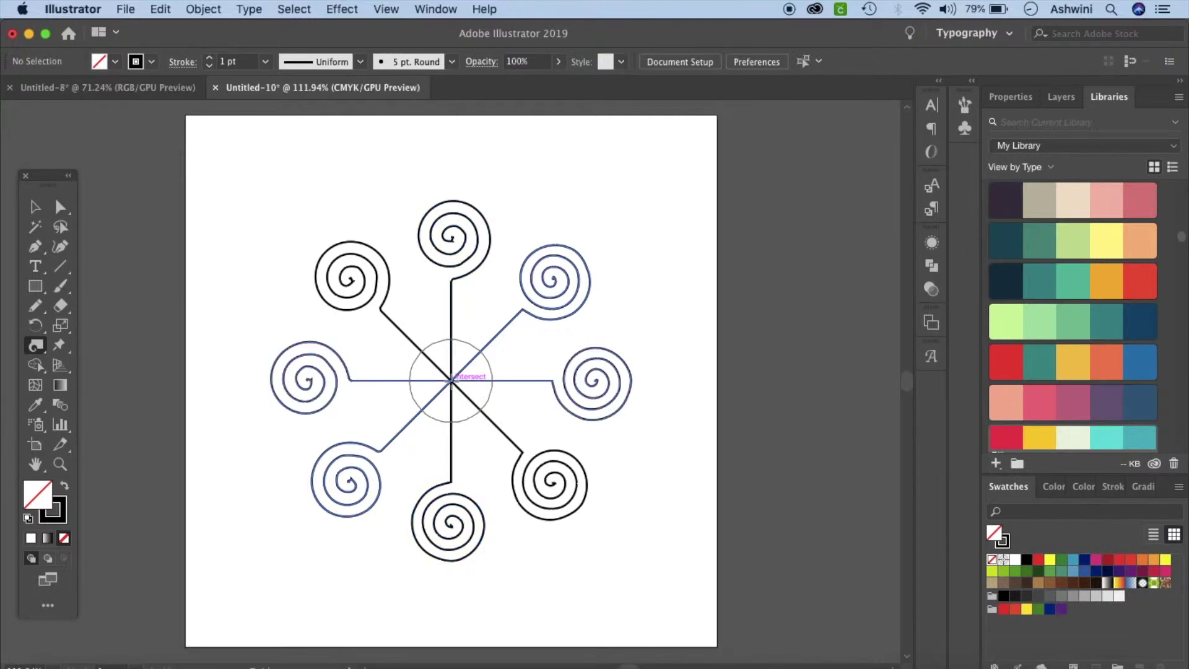
pyautogui.moveTo(451, 380); pyautogui.dragTo(451, 381)
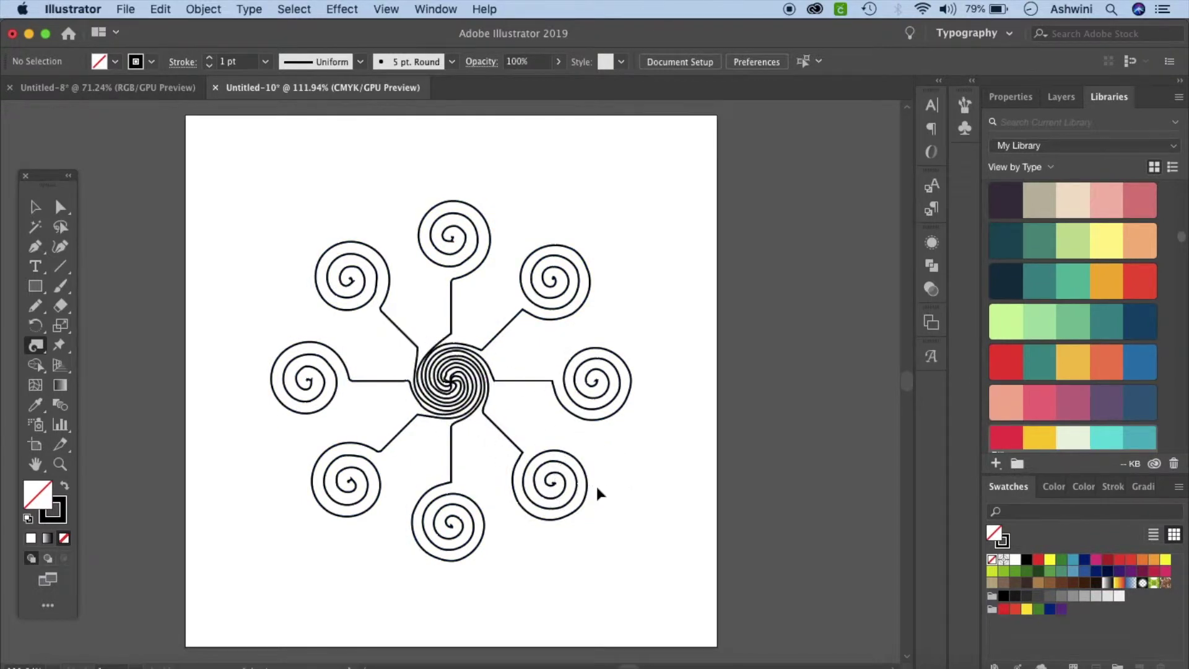
pyautogui.press('super+z')
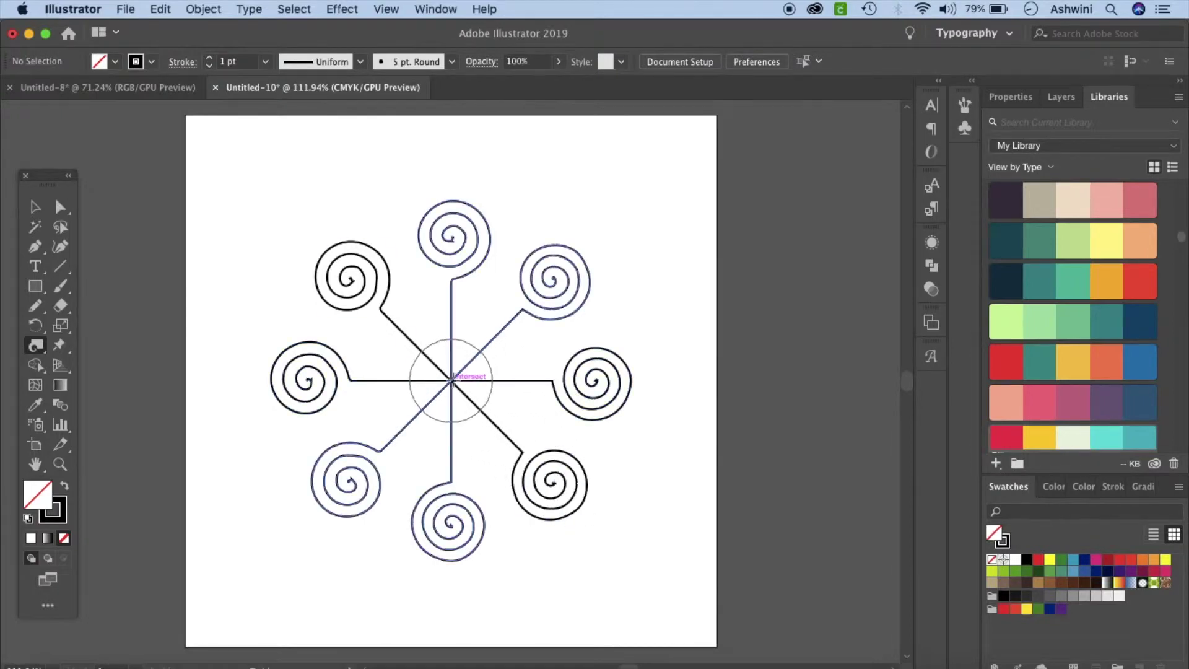
pyautogui.moveTo(451, 380); pyautogui.dragTo(451, 381)
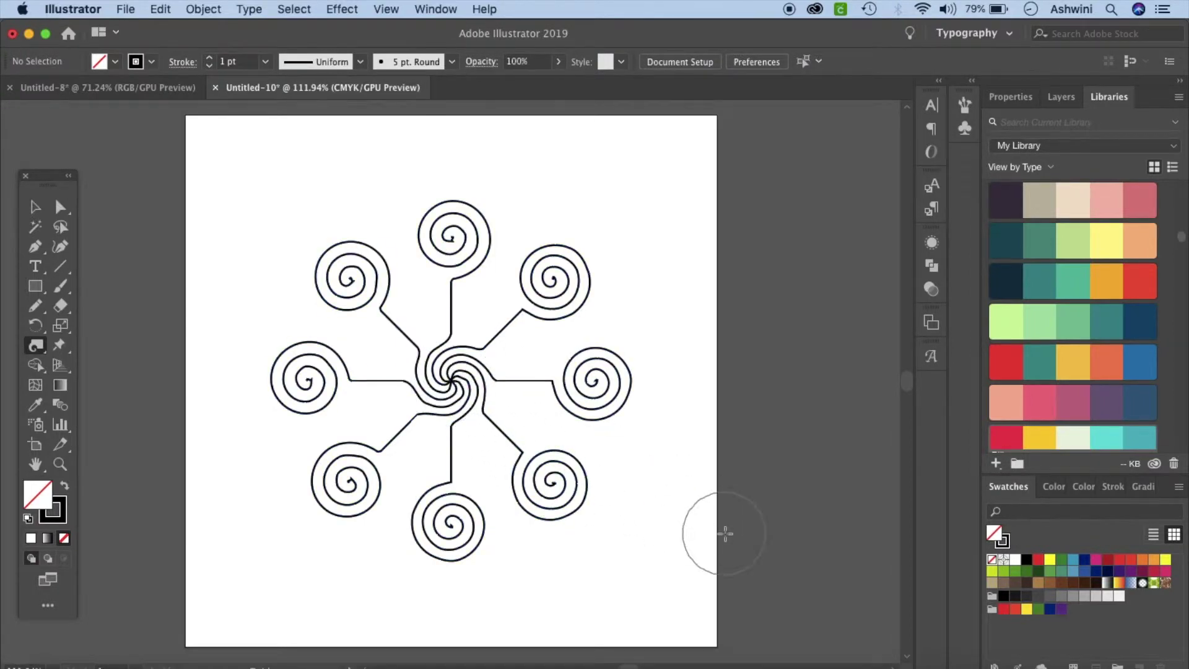
# Copy all eight spiral arms in place and scale the copy down about its center to roughly half size
pyautogui.press('v')
pyautogui.moveTo(231, 186); pyautogui.dragTo(674, 554)
pyautogui.press('super+c')
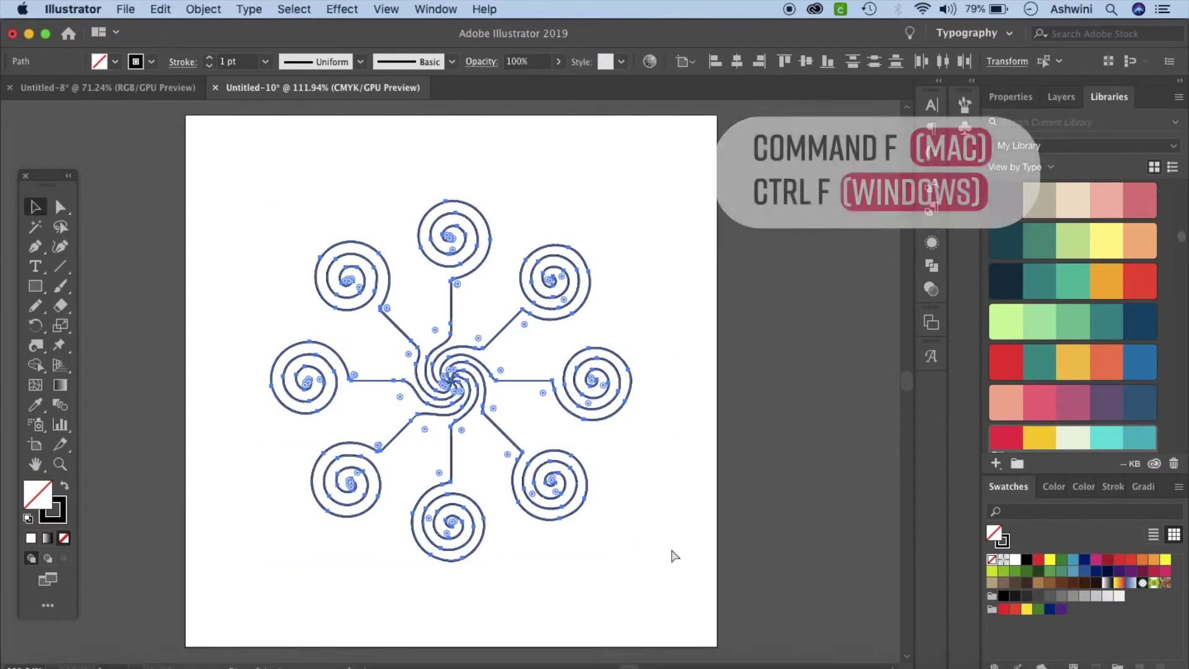
pyautogui.press('super+f')
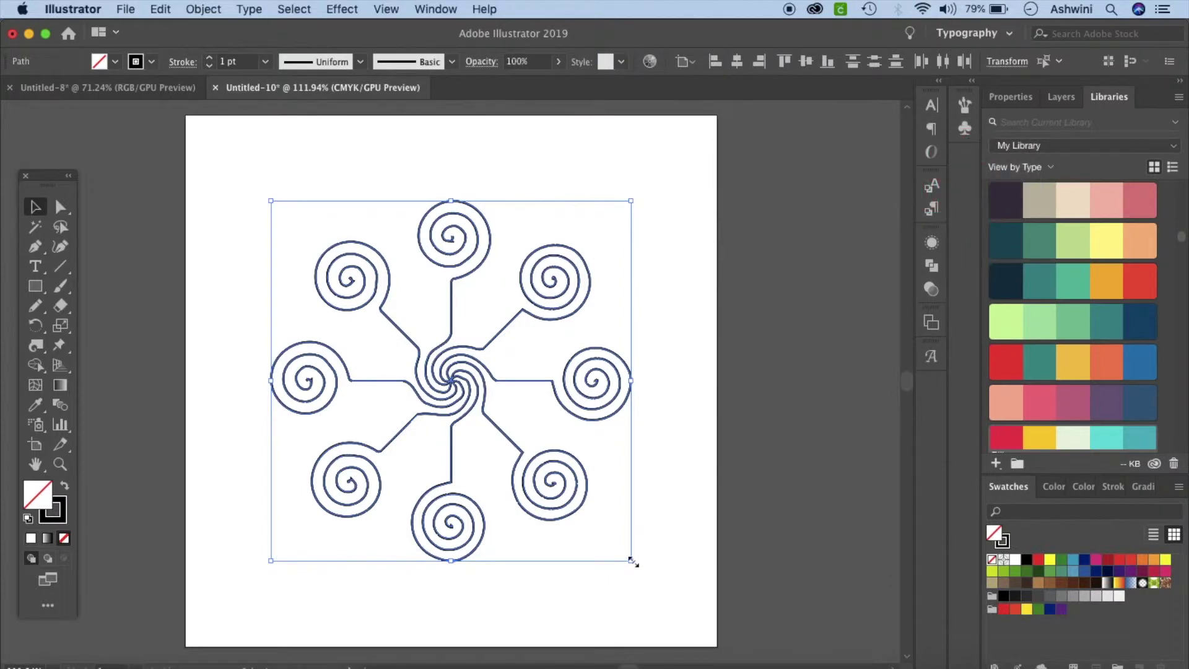
pyautogui.moveTo(632, 561); pyautogui.dragTo(544, 489)
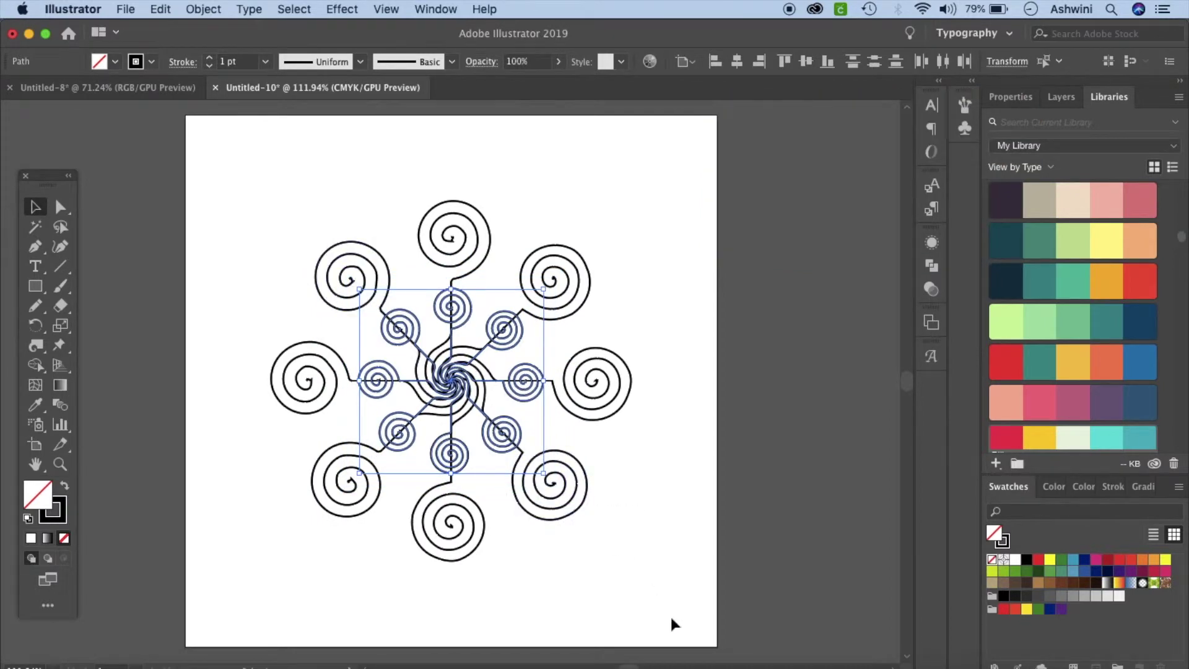
# Reflect the smaller copy of the spiral arms across the vertical axis and clear the selection
pyautogui.rightClick(500, 445)
pyautogui.moveTo(573, 582)
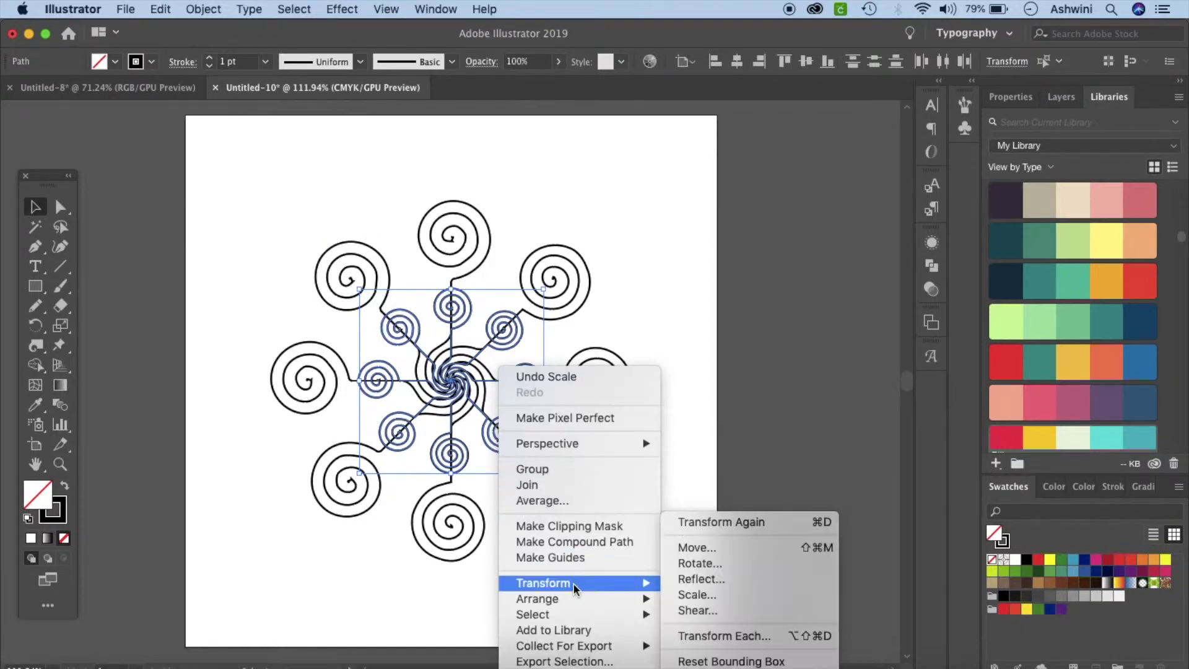
pyautogui.click(693, 580)
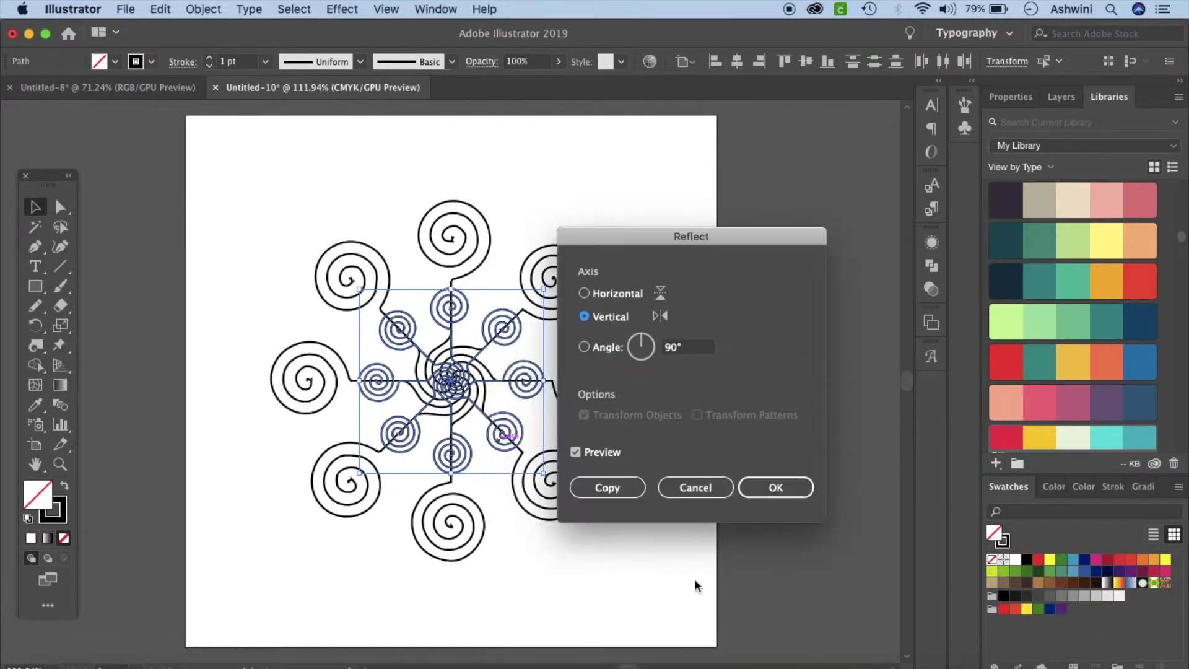
pyautogui.click(766, 489)
pyautogui.click(747, 517)
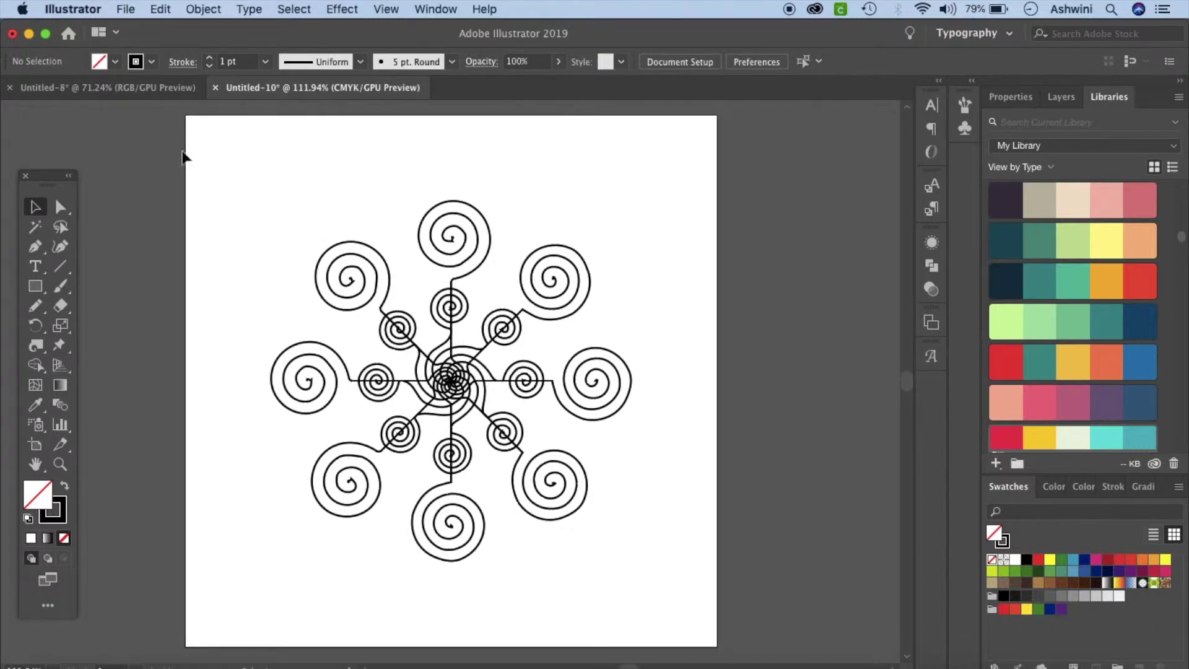
# Select all the large and small spiral arms and give their strokes round caps and round corner joins
pyautogui.moveTo(226, 169); pyautogui.dragTo(671, 578)
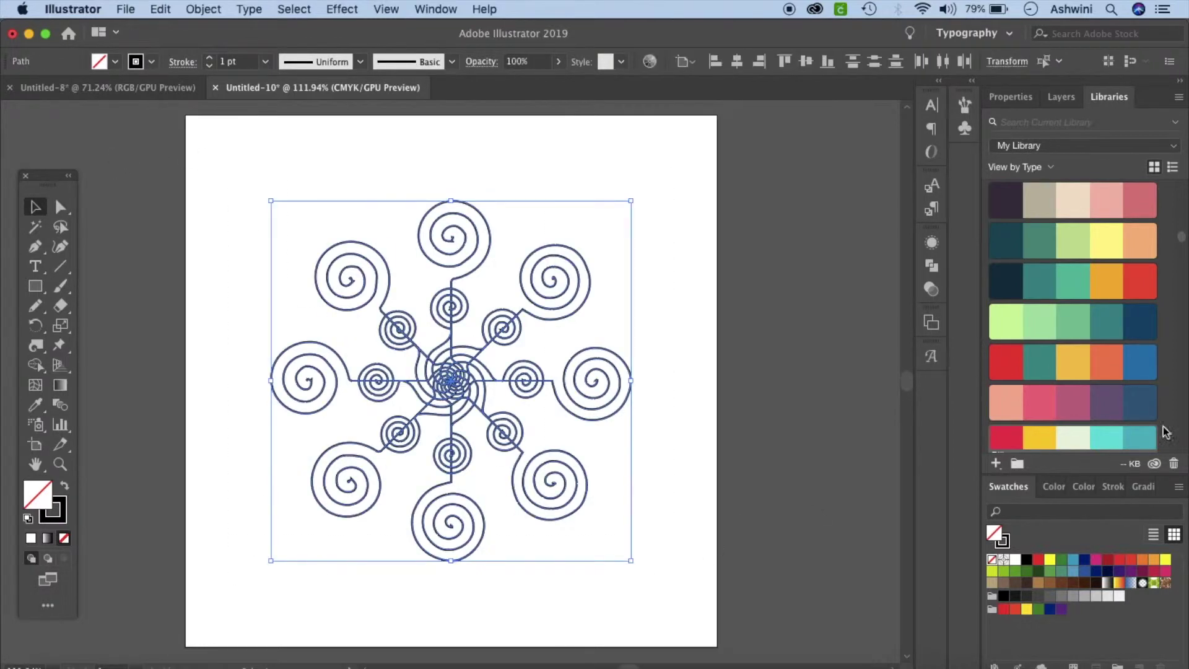
pyautogui.click(1112, 487)
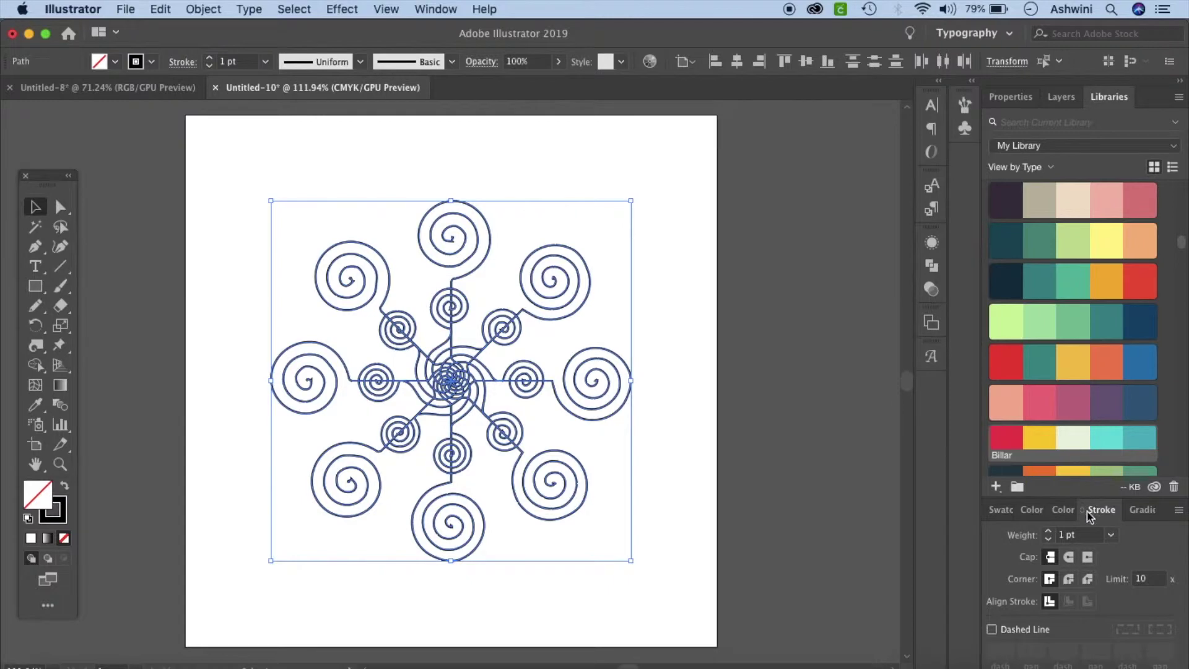
pyautogui.click(450, 10)
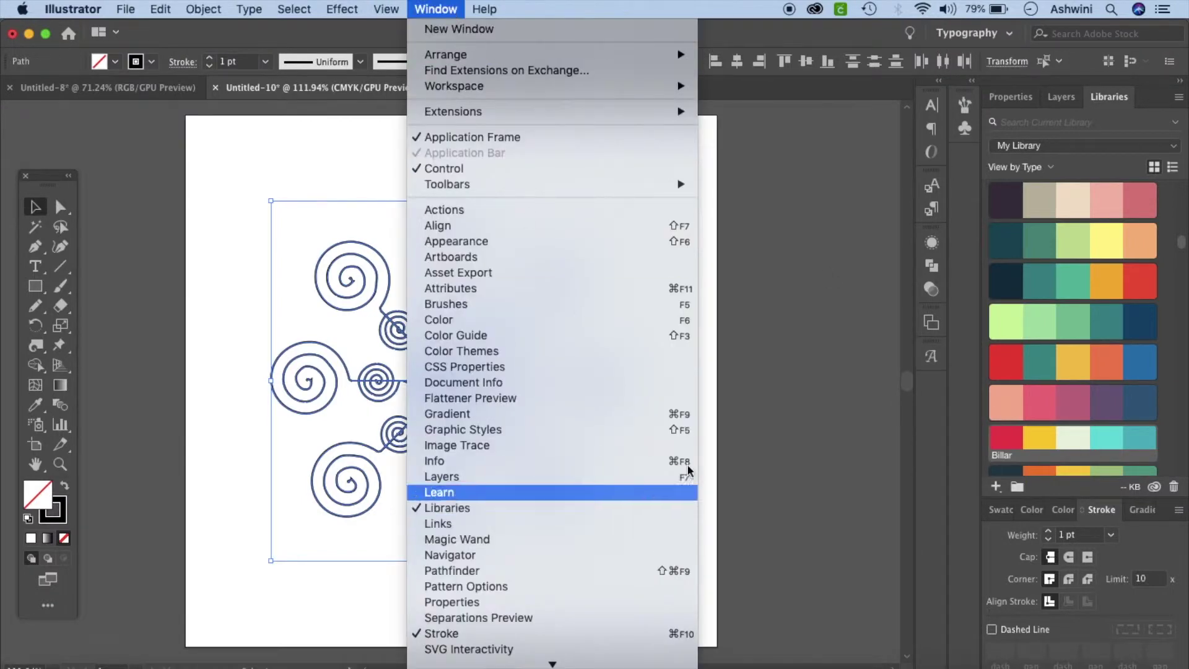
pyautogui.click(1068, 557)
pyautogui.click(1069, 557)
pyautogui.click(1069, 580)
# Try a 2 pt stroke weight on all the spiral arms, undo it, and clear the selection
pyautogui.click(1112, 535)
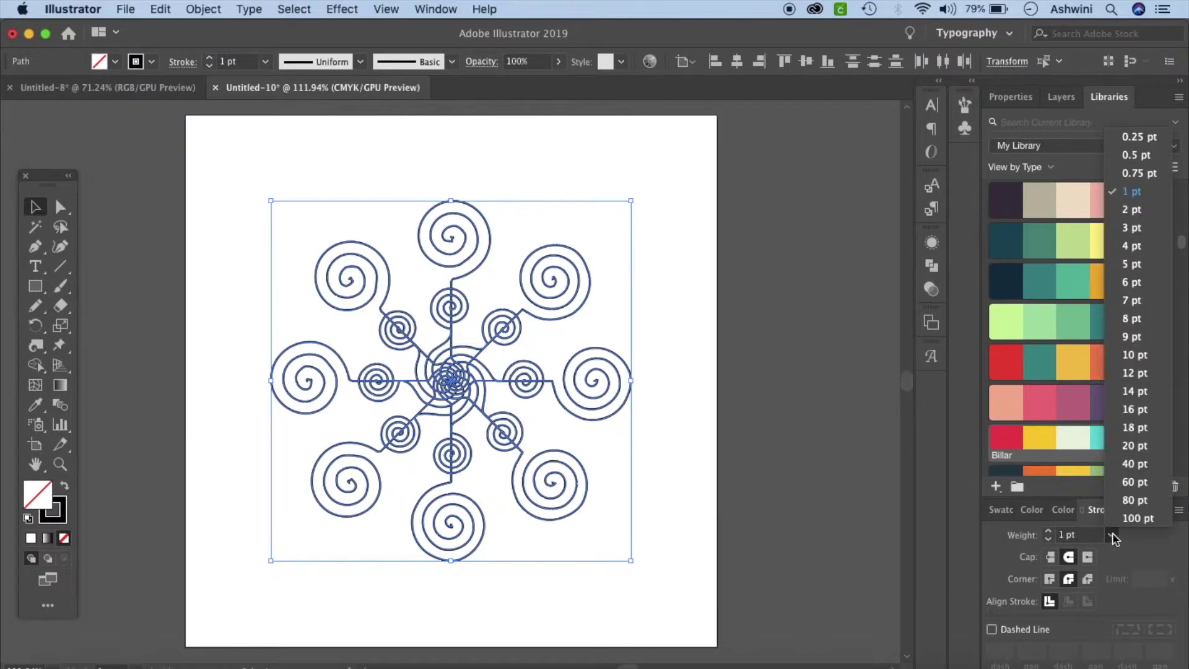
pyautogui.click(1132, 210)
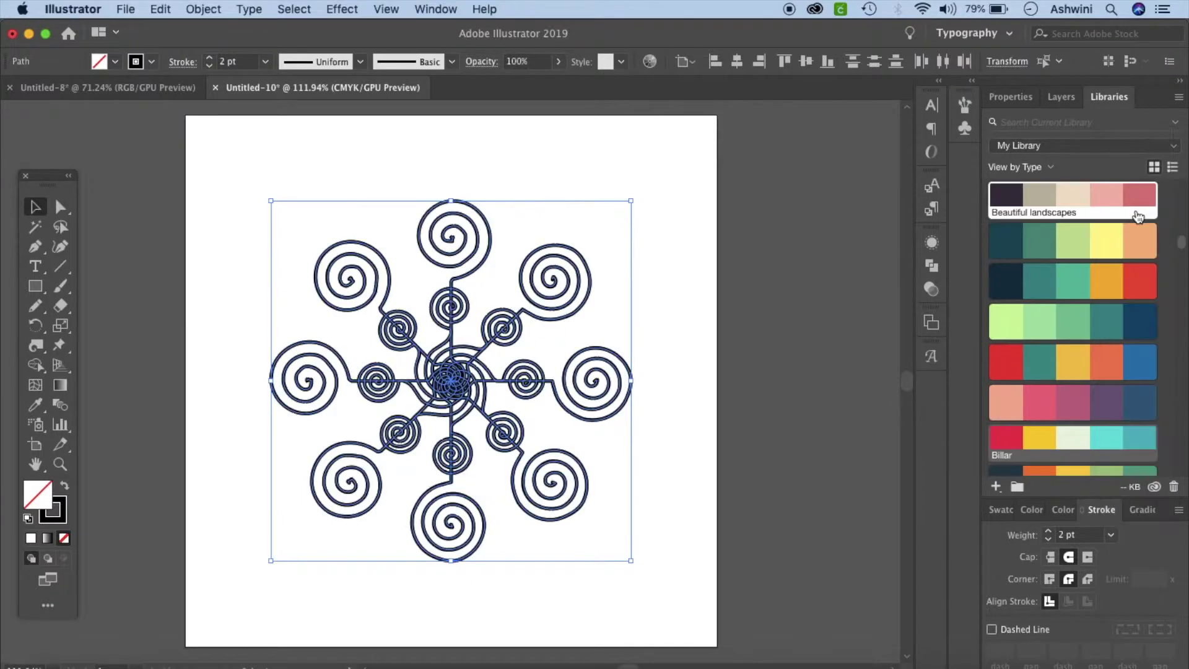
pyautogui.click(786, 403)
pyautogui.press('super+z')
pyautogui.press('super+z')
pyautogui.click(787, 403)
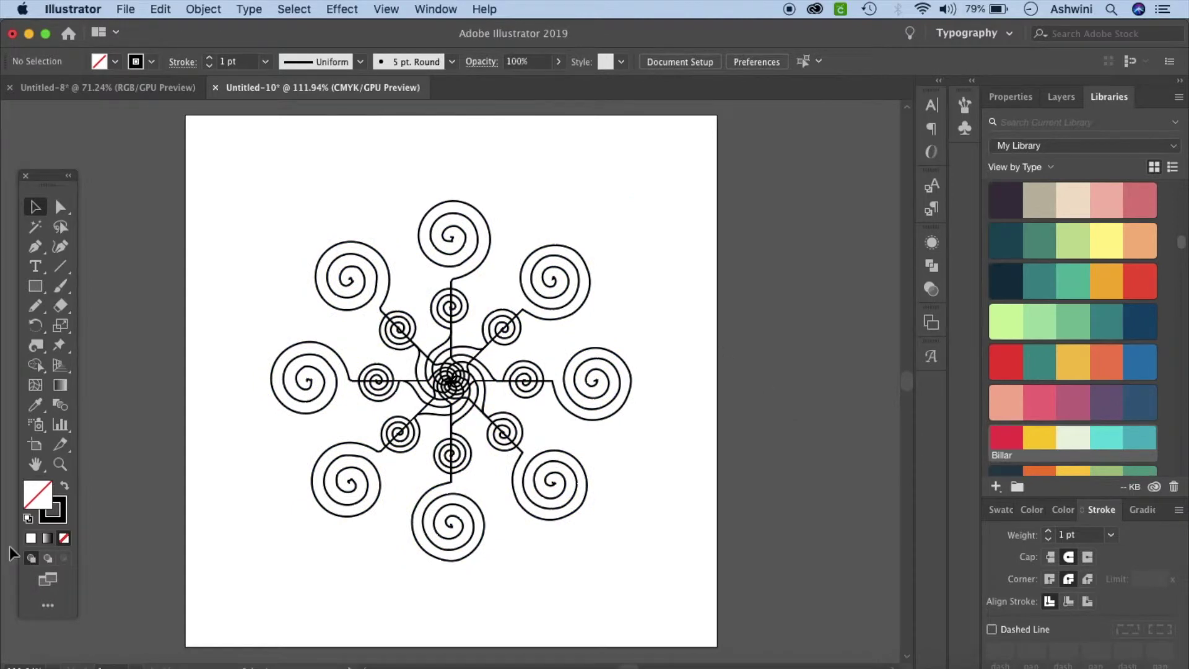
# Color the large arms' strokes from the Grapefruits theme: diagonal pairs orange and red-orange, horizontal pair light aqua, vertical pair pink
pyautogui.click(54, 521)
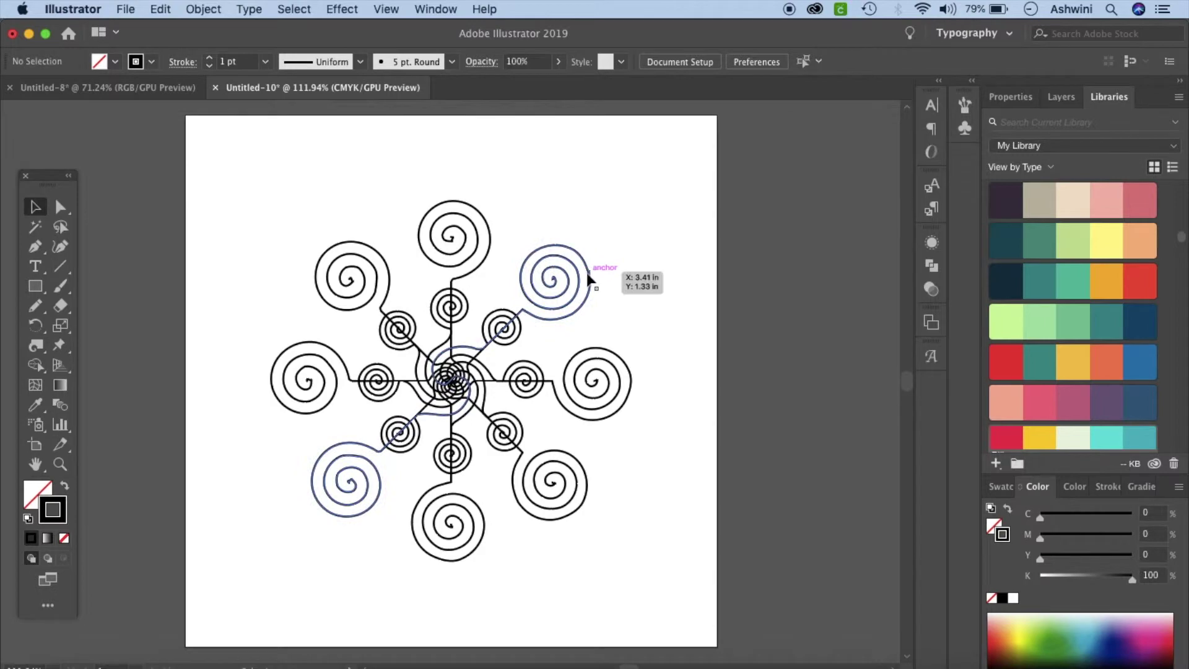
pyautogui.click(587, 308)
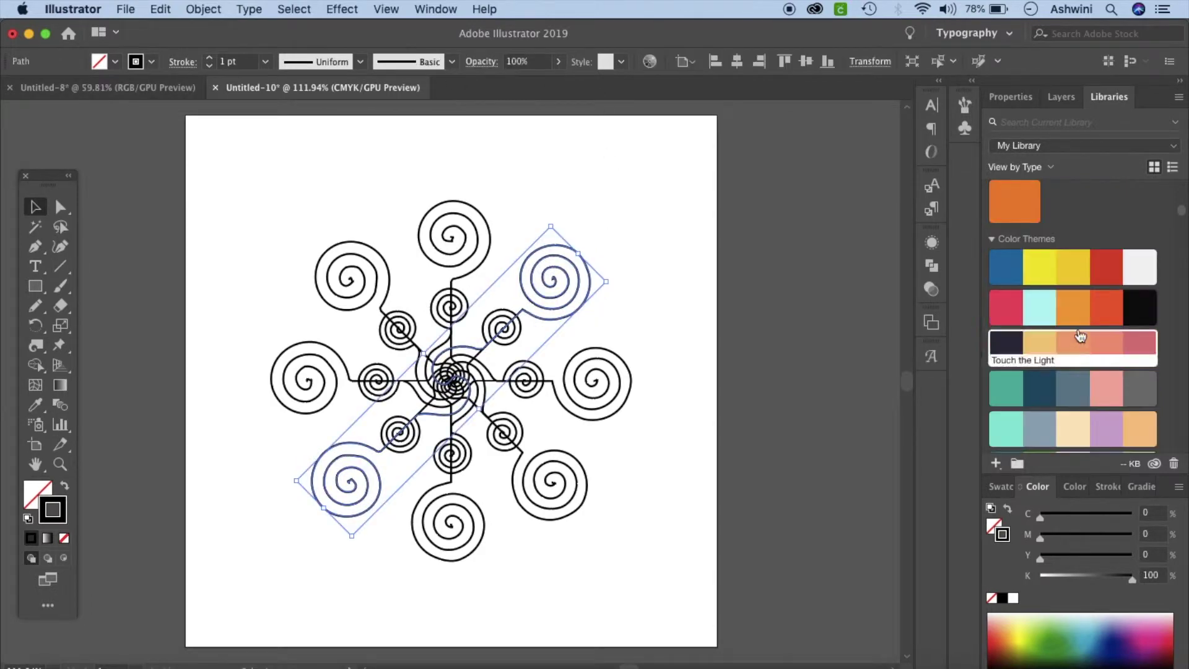
pyautogui.click(1075, 302)
pyautogui.click(625, 356)
pyautogui.click(1041, 304)
pyautogui.click(586, 498)
pyautogui.click(1106, 304)
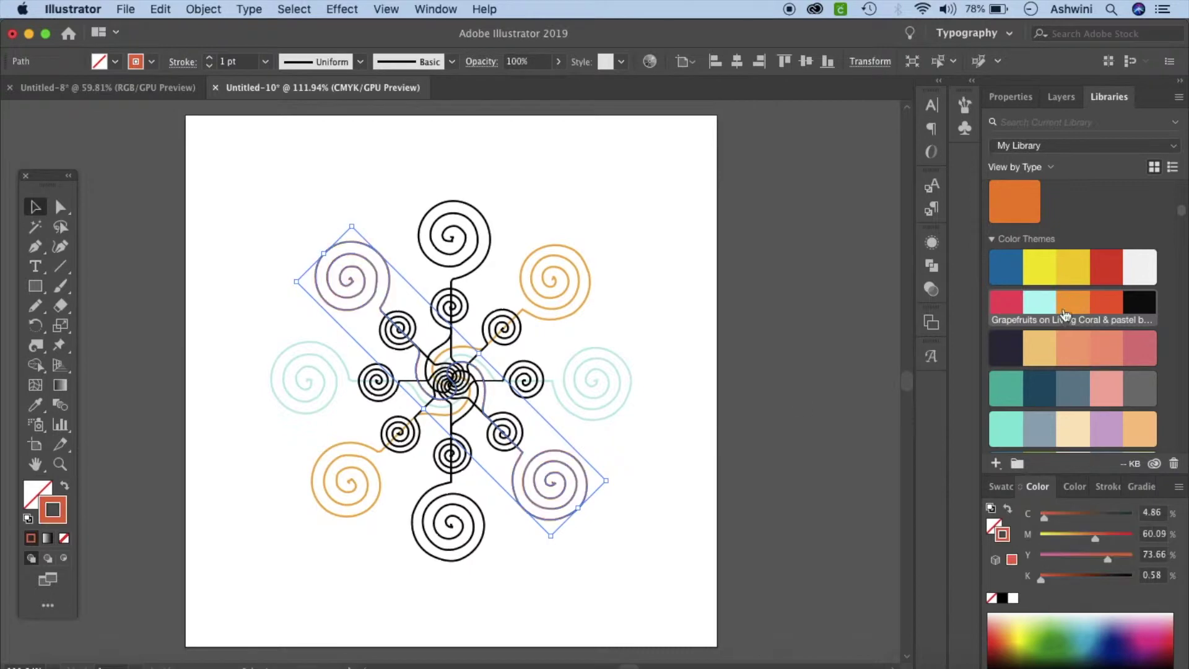
pyautogui.click(482, 542)
pyautogui.click(738, 414)
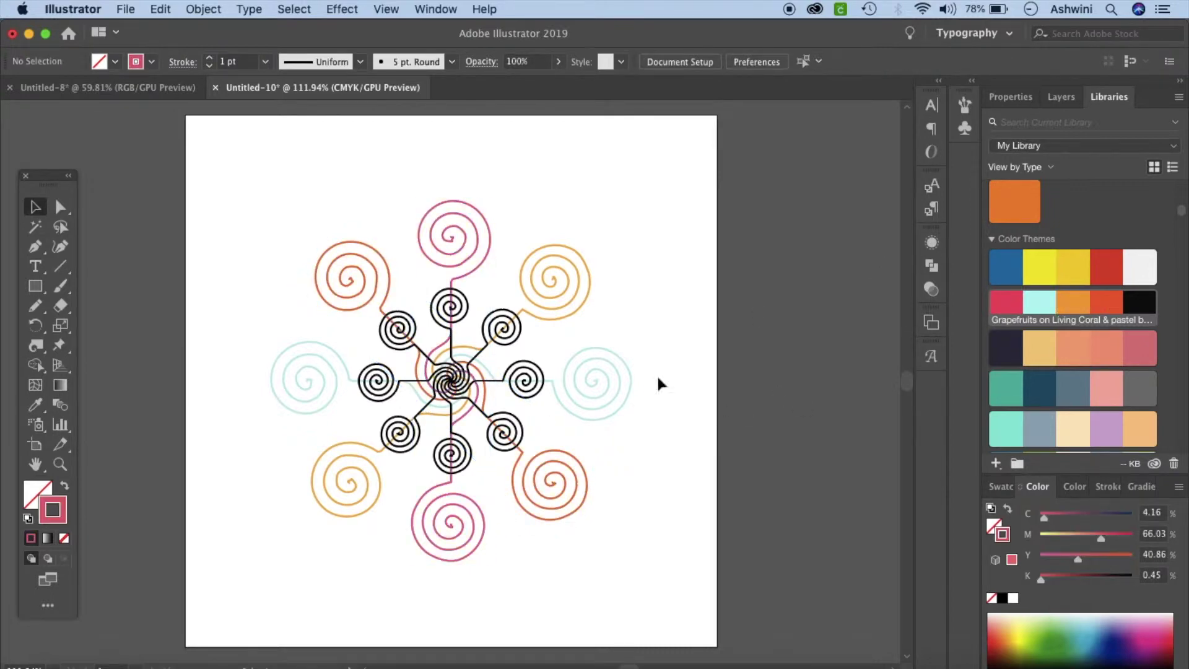
# Color the small arms' strokes to match the large ones: aqua horizontal, orange and red-orange diagonals, pink vertical
pyautogui.click(534, 377)
pyautogui.click(1038, 305)
pyautogui.click(516, 336)
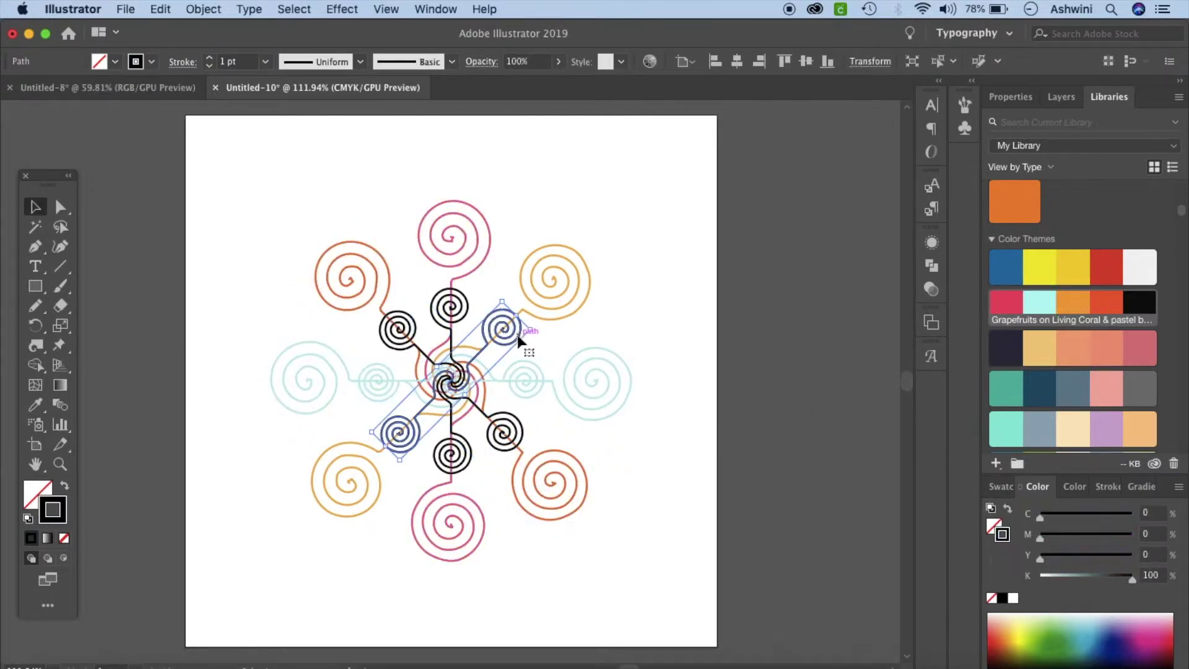
pyautogui.click(1073, 303)
pyautogui.click(469, 311)
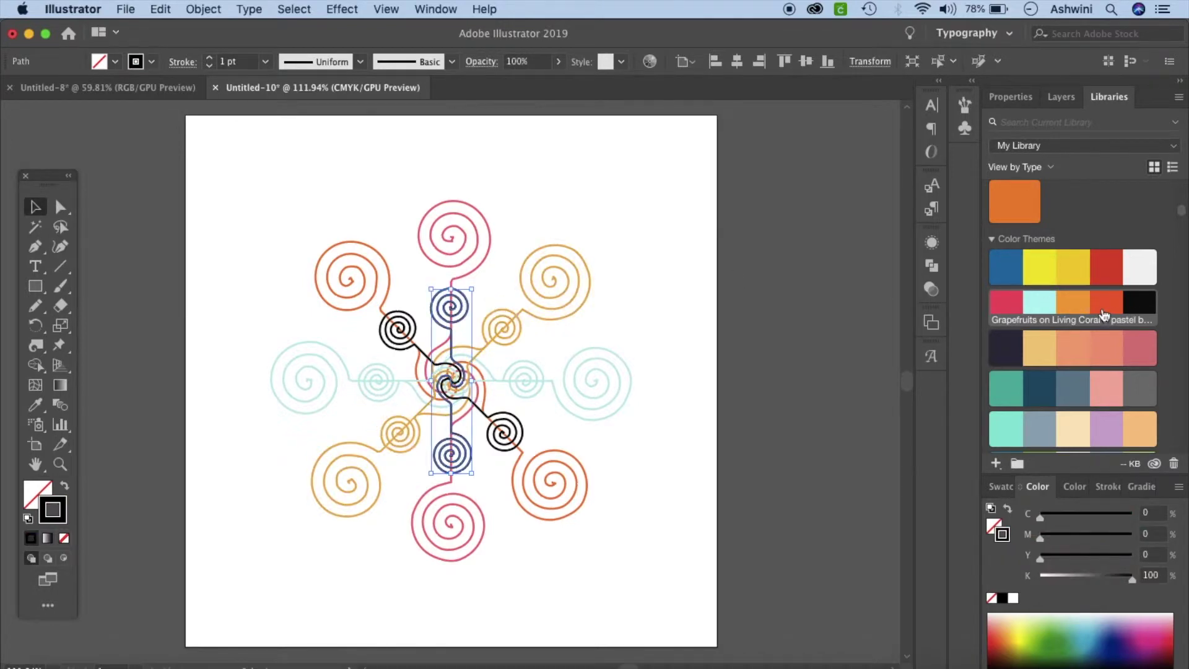
pyautogui.click(1008, 305)
pyautogui.click(398, 327)
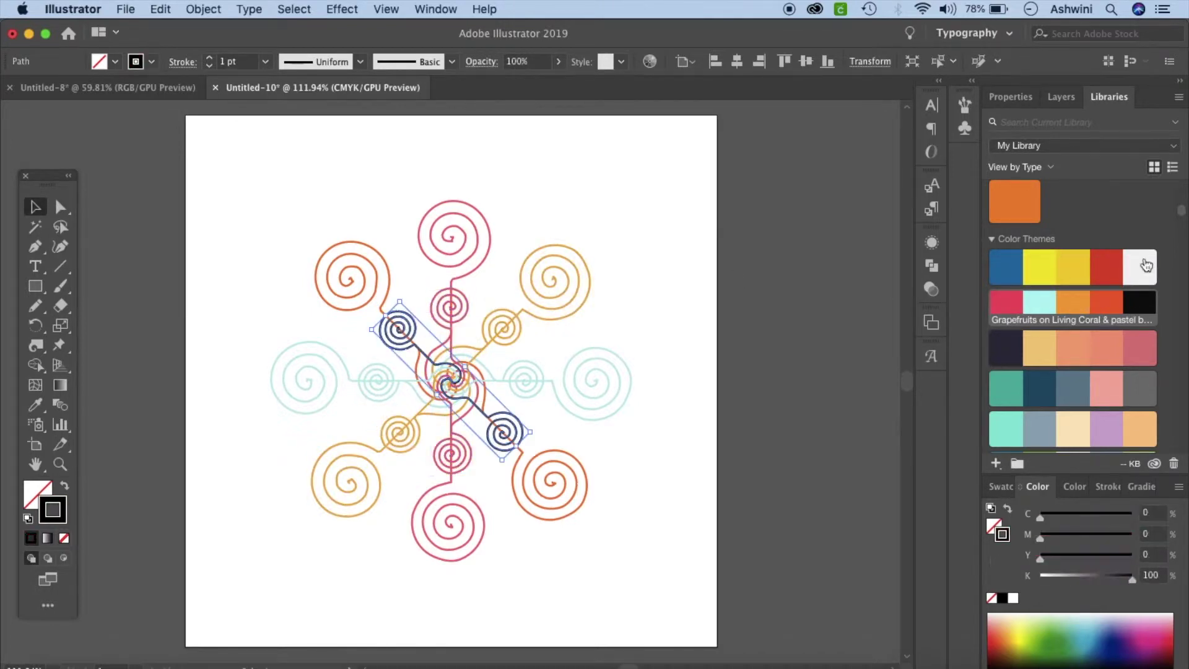
pyautogui.click(1107, 302)
pyautogui.click(762, 429)
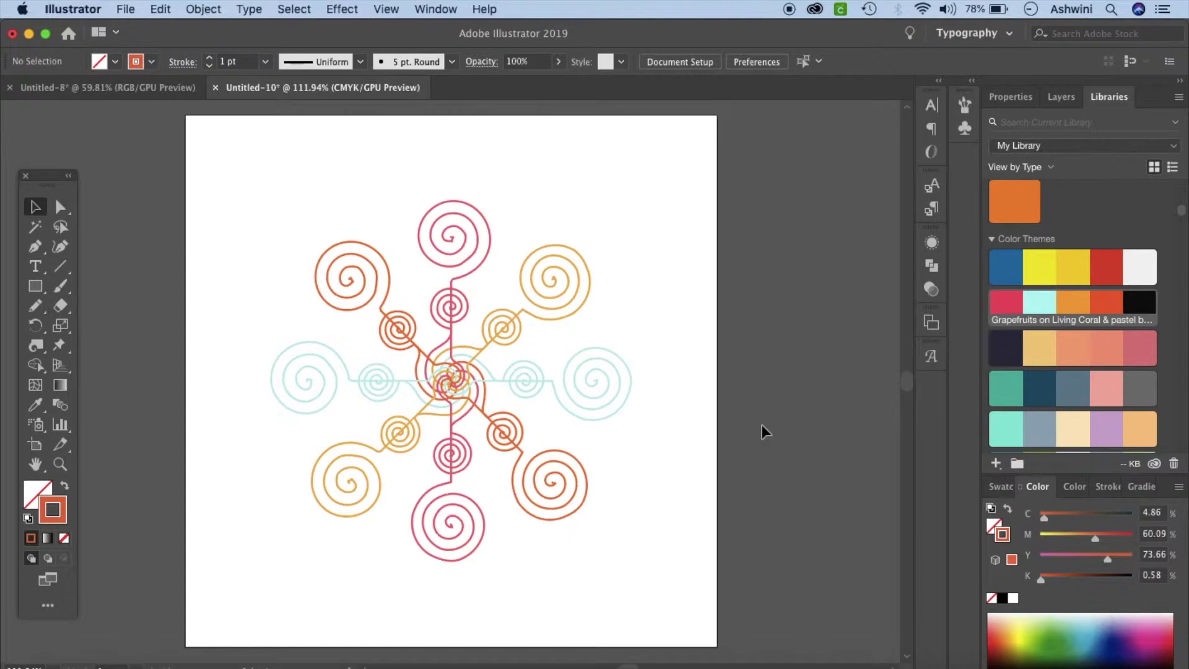
# Select the four large spiral arm pairs together and set their stroke weight to 1.5 pt
pyautogui.click(556, 319)
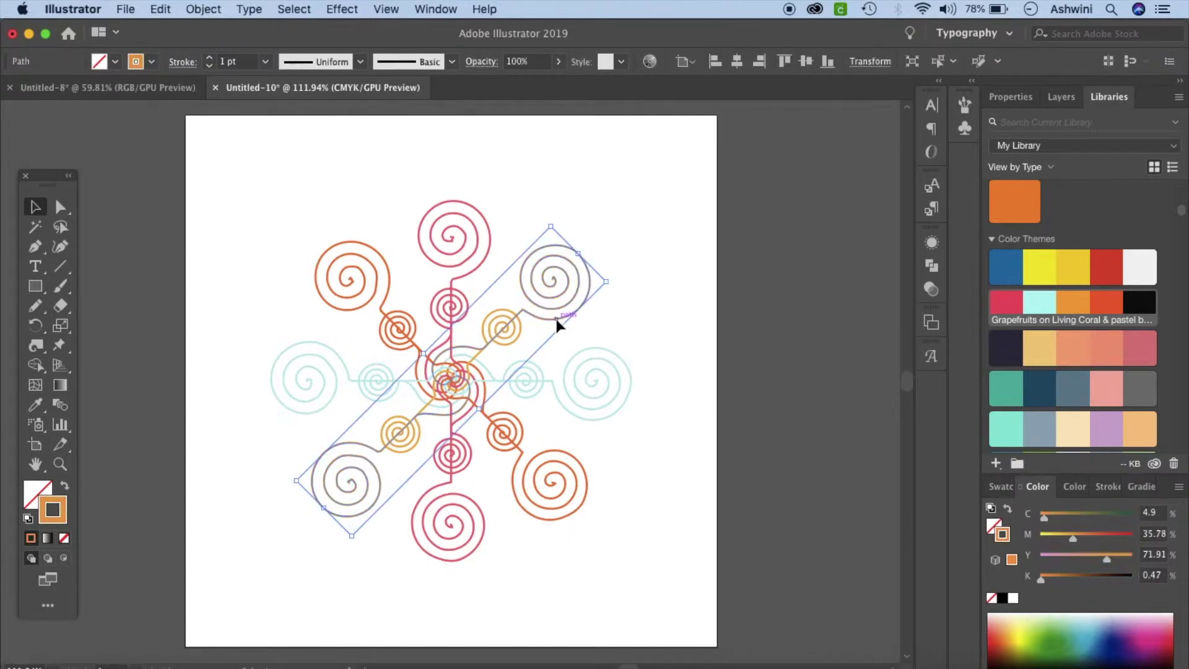
pyautogui.keyDown('shift'); pyautogui.click(483, 274); pyautogui.keyUp('shift')
pyautogui.keyDown('shift'); pyautogui.click(296, 363); pyautogui.keyUp('shift')
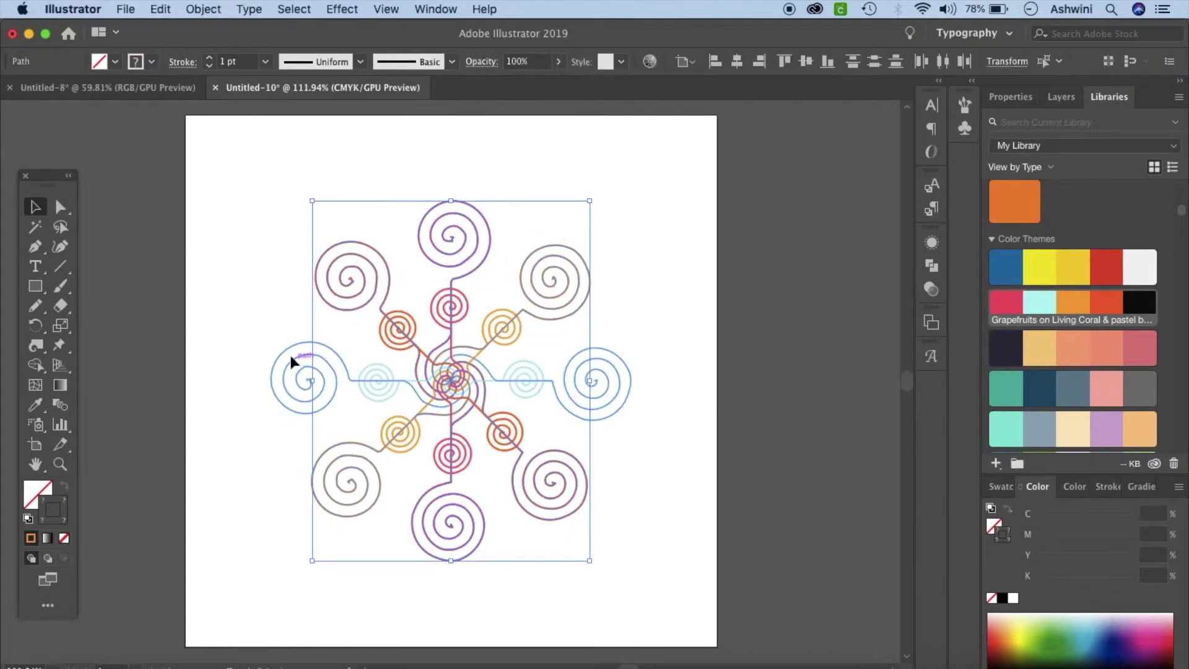
pyautogui.keyDown('shift'); pyautogui.click(293, 366); pyautogui.keyUp('shift')
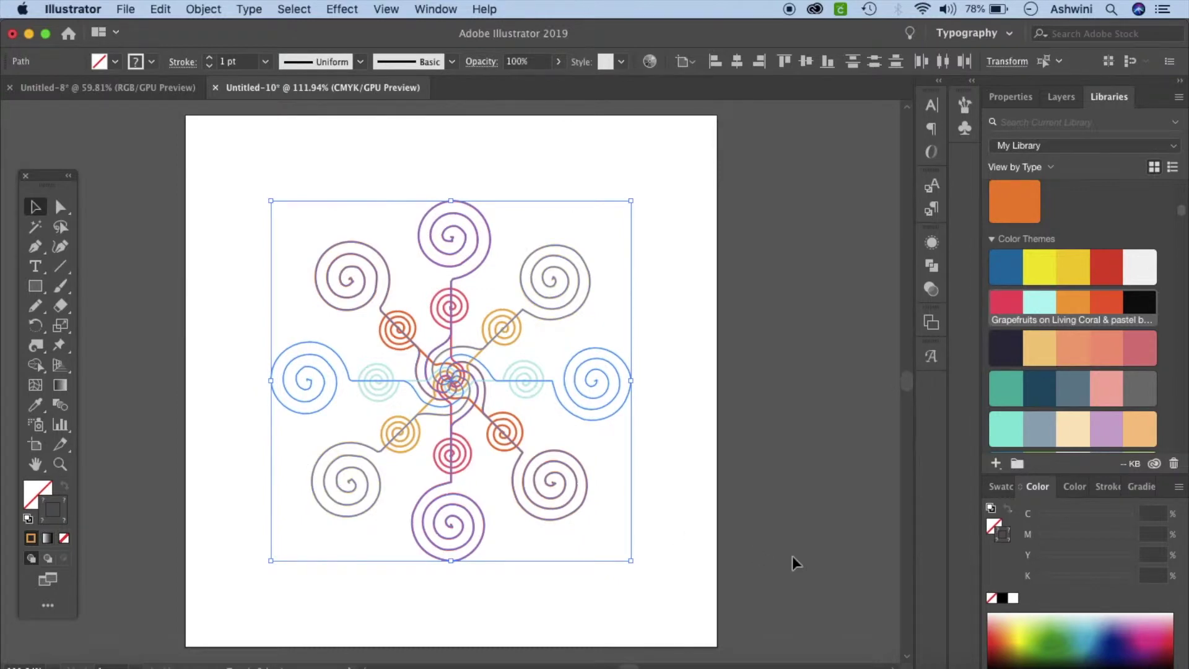
pyautogui.click(1108, 486)
pyautogui.click(1111, 535)
pyautogui.click(1096, 540)
pyautogui.write('1.')
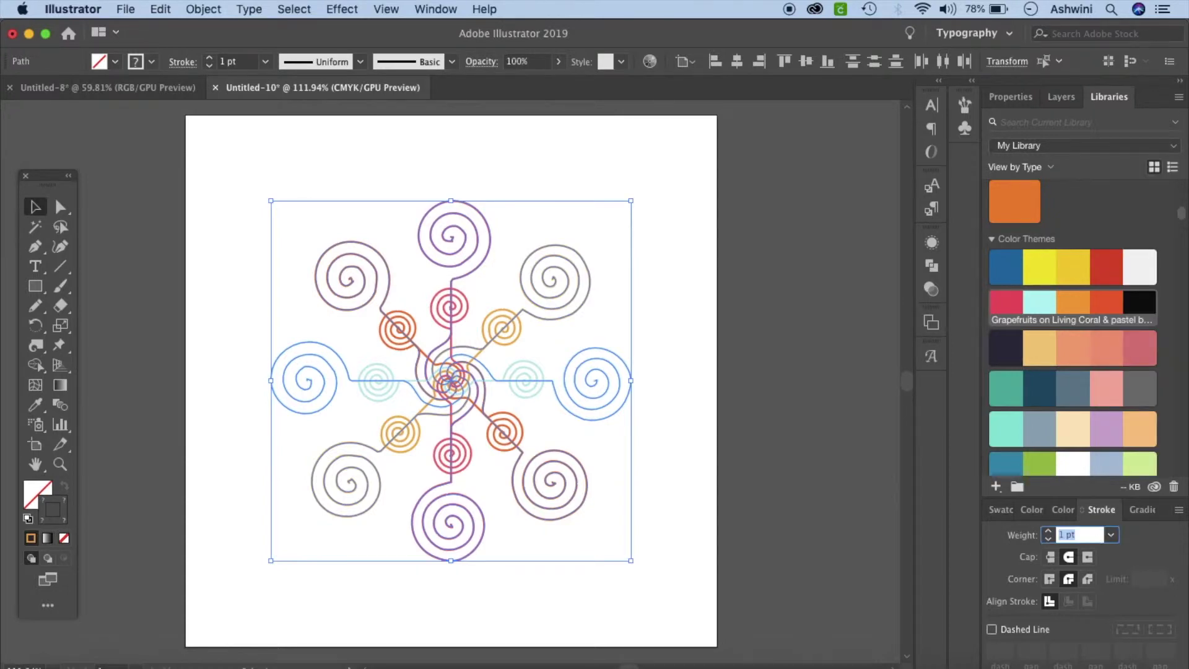
pyautogui.write('5')
pyautogui.press('Return')
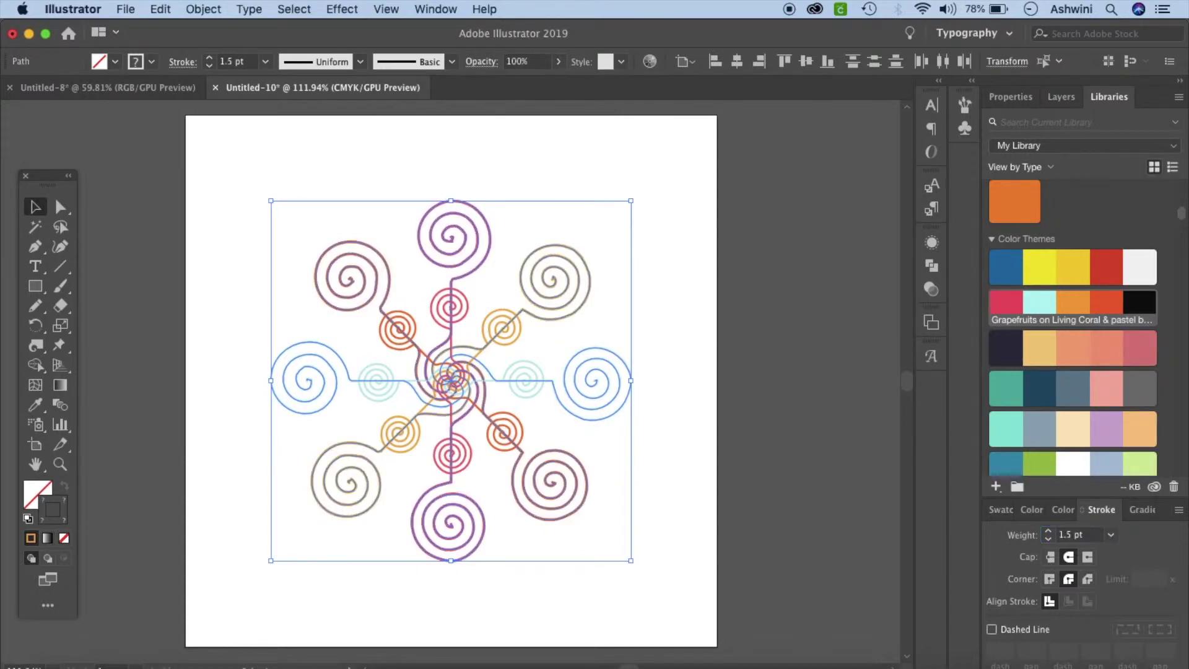
pyautogui.click(801, 511)
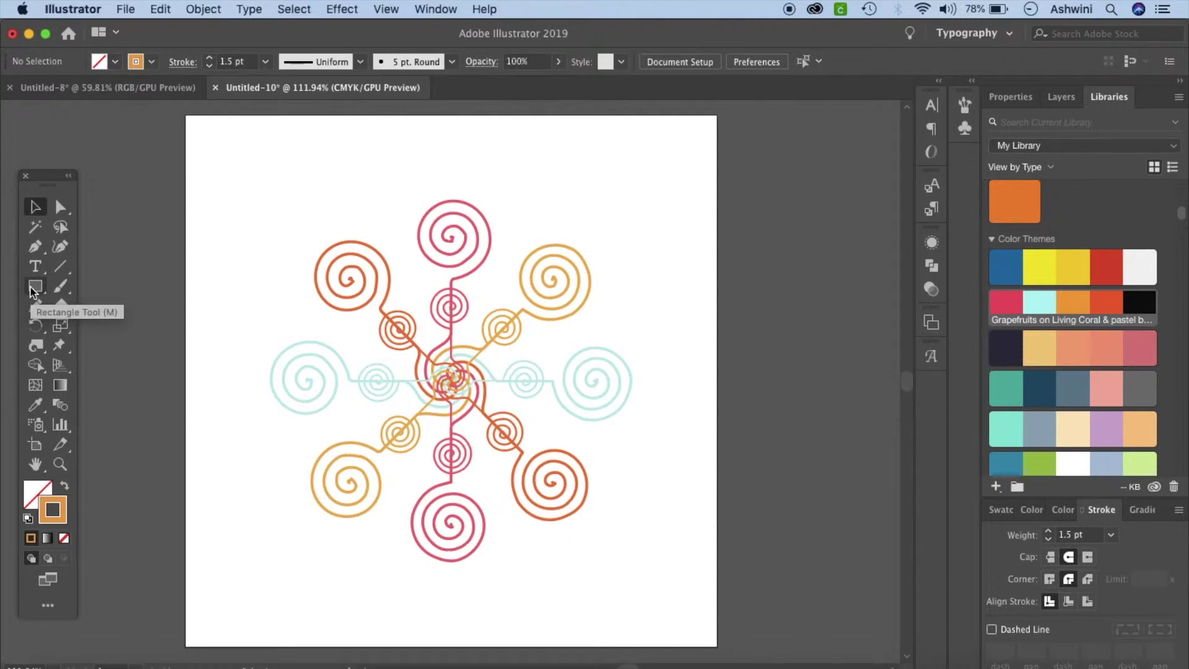
# Draw a circle around the central swirl with the Ellipse tool, with no stroke and the theme's black as fill
pyautogui.moveTo(35, 291); pyautogui.dragTo(102, 330)
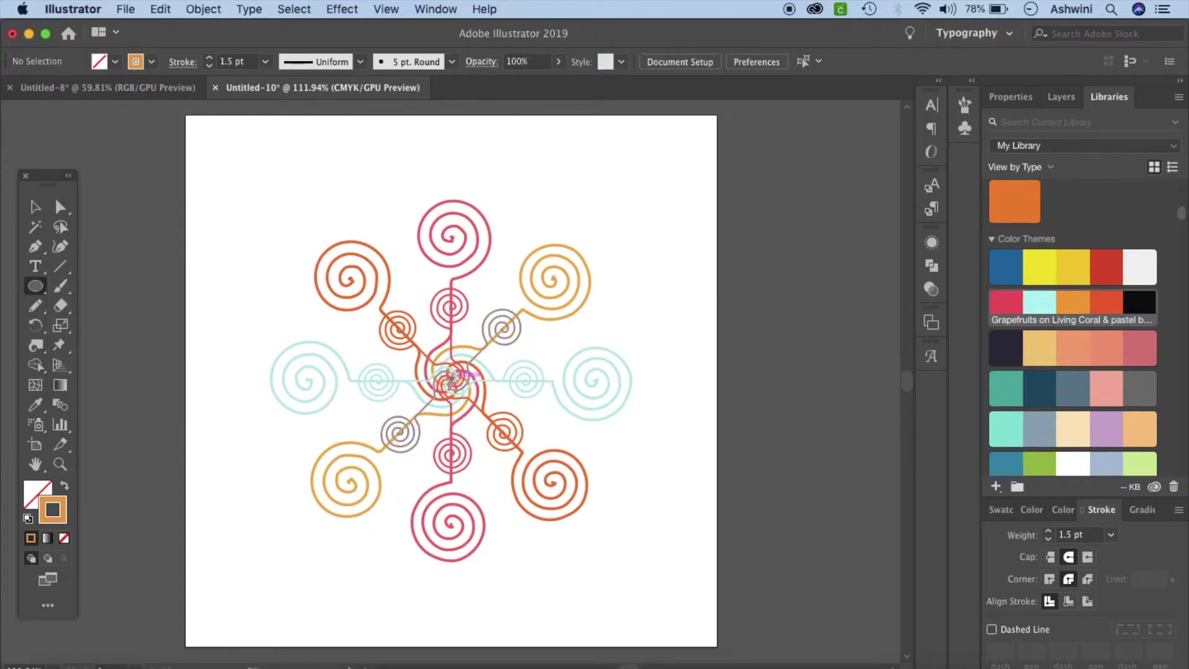
pyautogui.moveTo(453, 376); pyautogui.dragTo(496, 419)
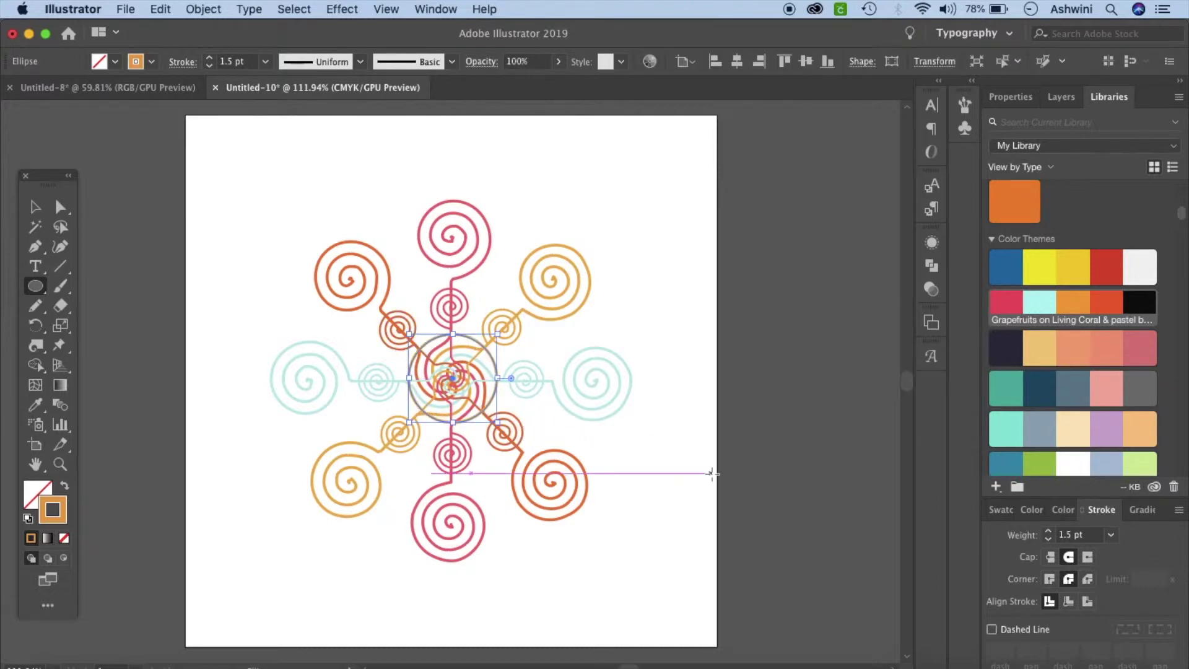
pyautogui.click(64, 538)
pyautogui.click(35, 495)
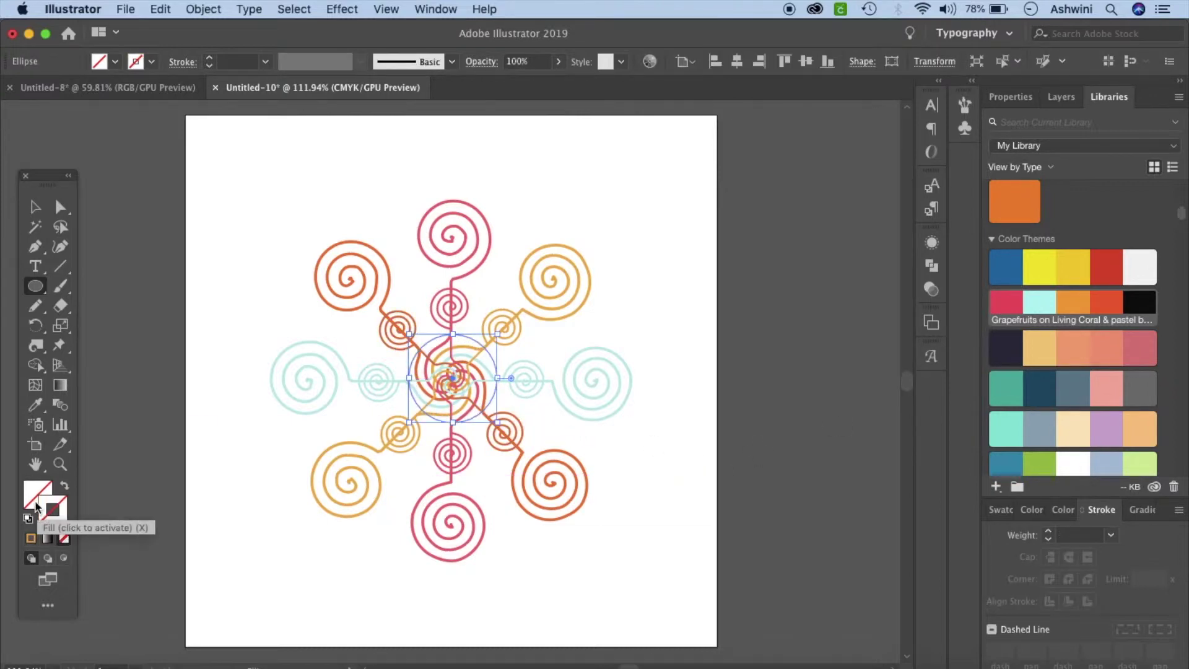
pyautogui.click(1142, 308)
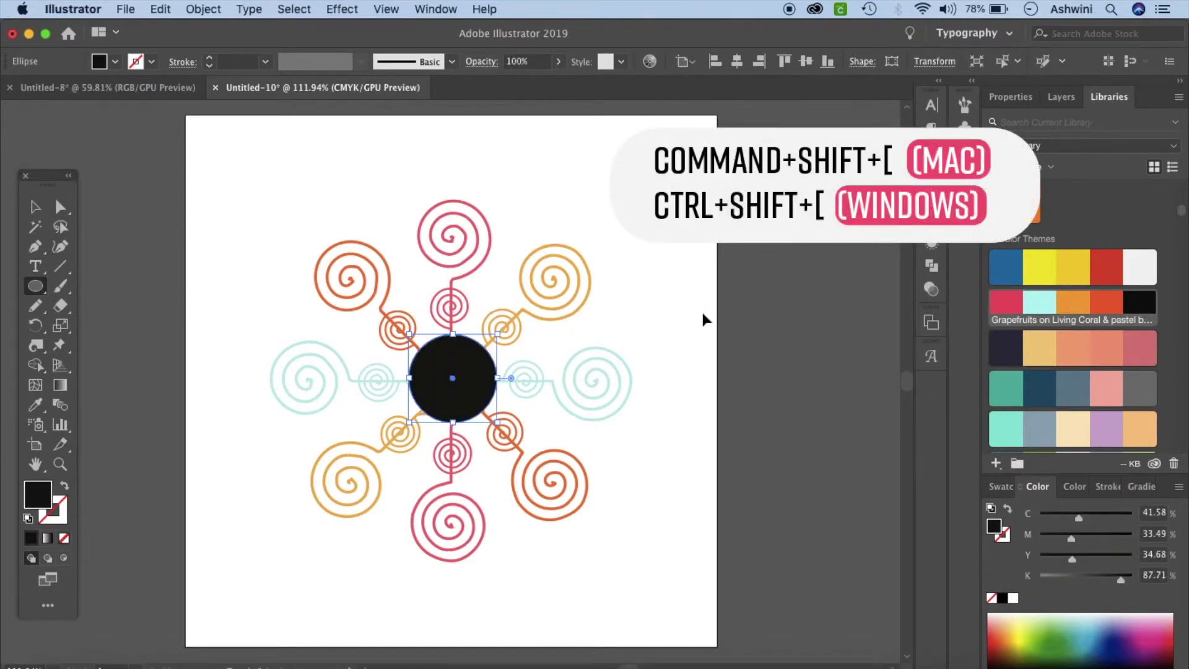
# Send the black circle to the back, center it horizontally and vertically on the artboard, and deselect it
pyautogui.press('super+shift+bracketleft')
pyautogui.click(737, 62)
pyautogui.click(806, 61)
pyautogui.click(35, 206)
pyautogui.click(167, 187)
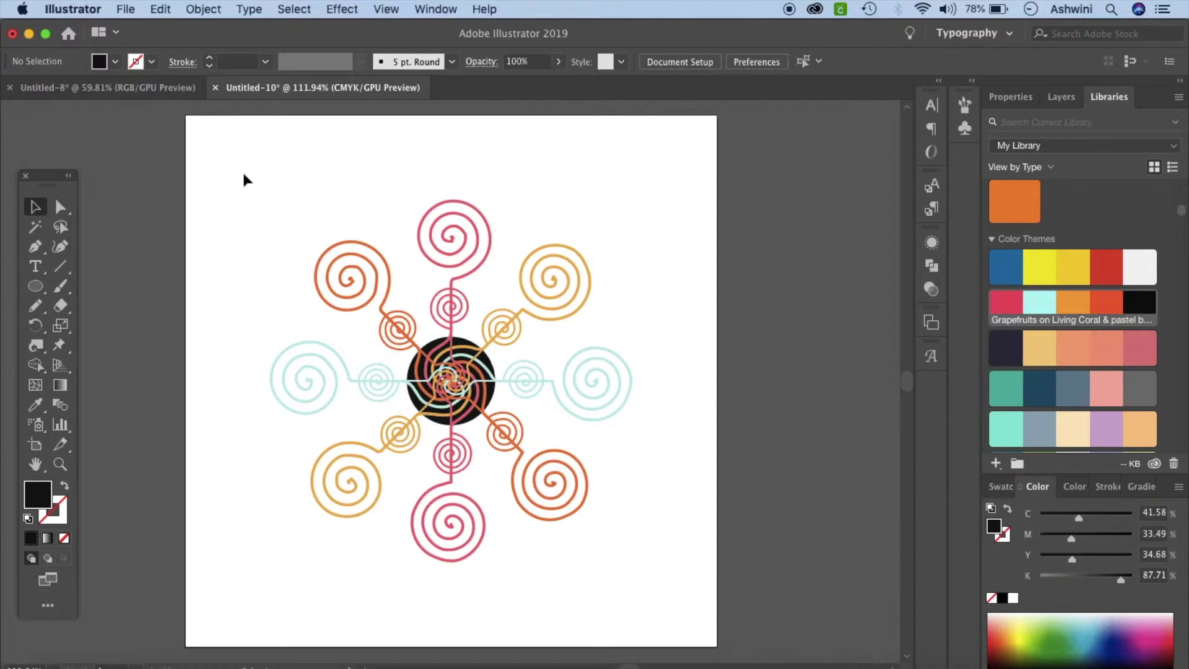
# Group all the spiral arms and the black circle together and clear the selection
pyautogui.moveTo(230, 194); pyautogui.dragTo(674, 559)
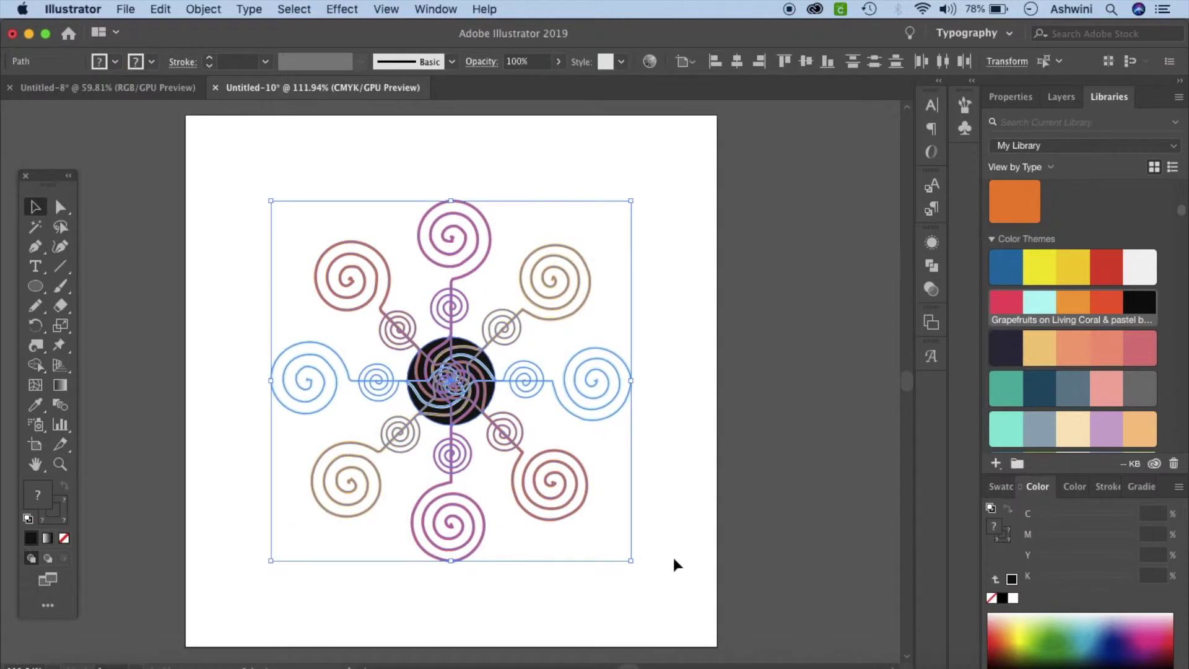
pyautogui.press('super+g')
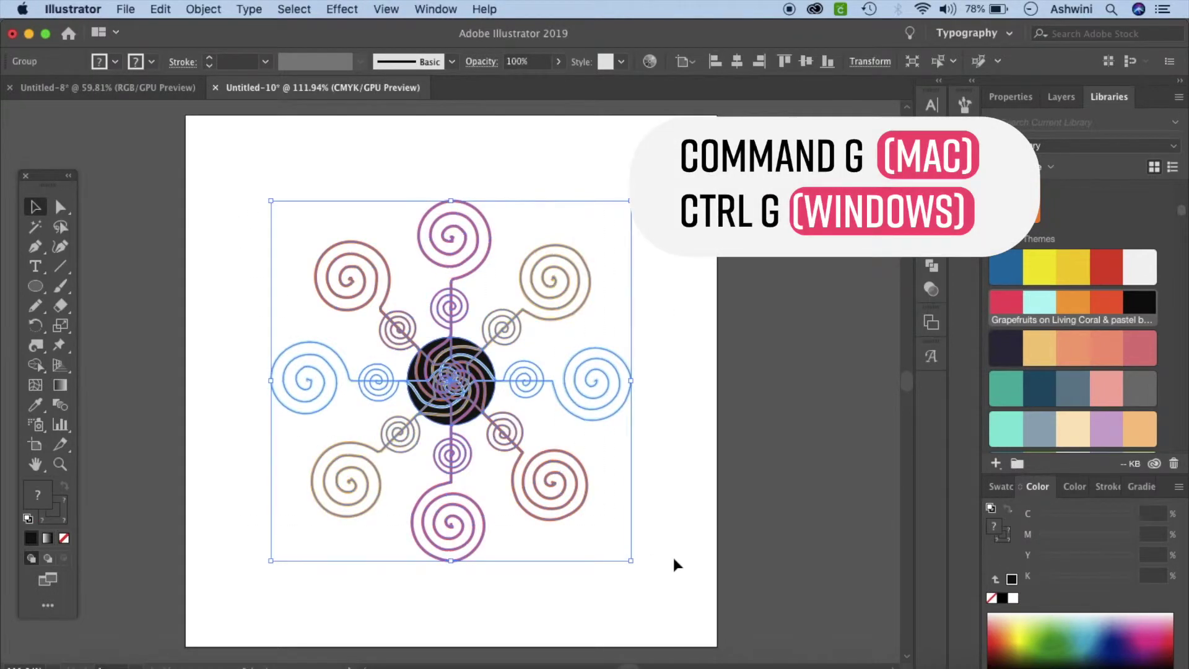
pyautogui.click(673, 555)
# Draw a straight vertical line from the motif's center up to the base of the upper large spiral
pyautogui.scroll(1, 614, 479)
pyautogui.click(64, 273)
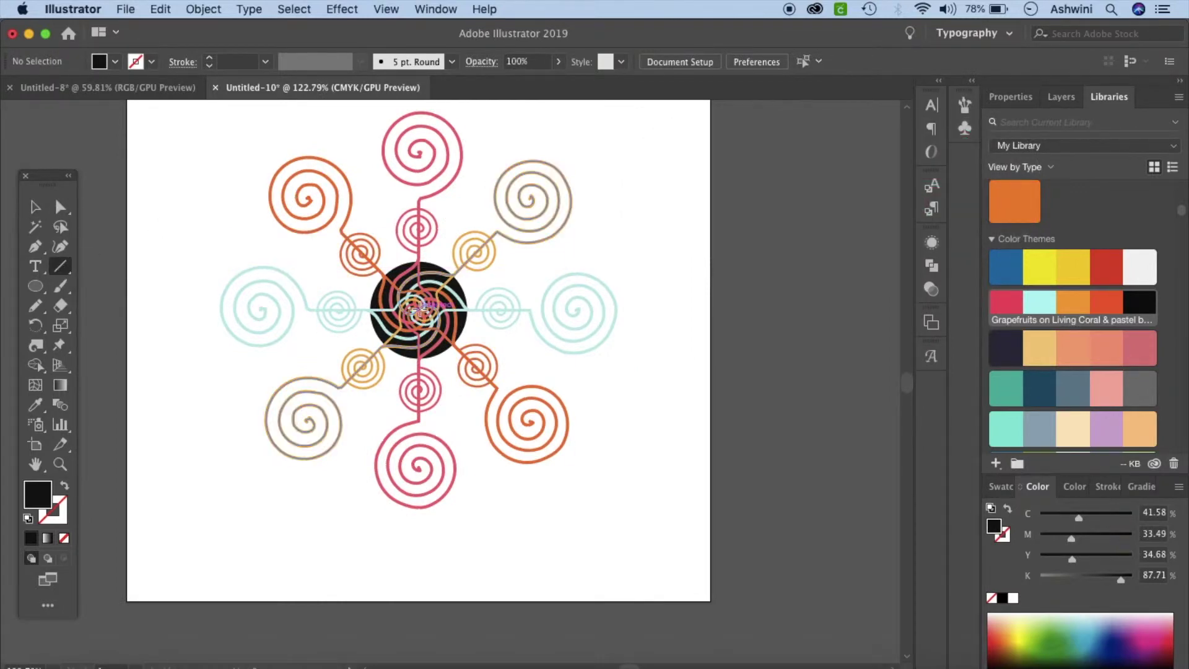
pyautogui.moveTo(421, 307); pyautogui.dragTo(418, 202)
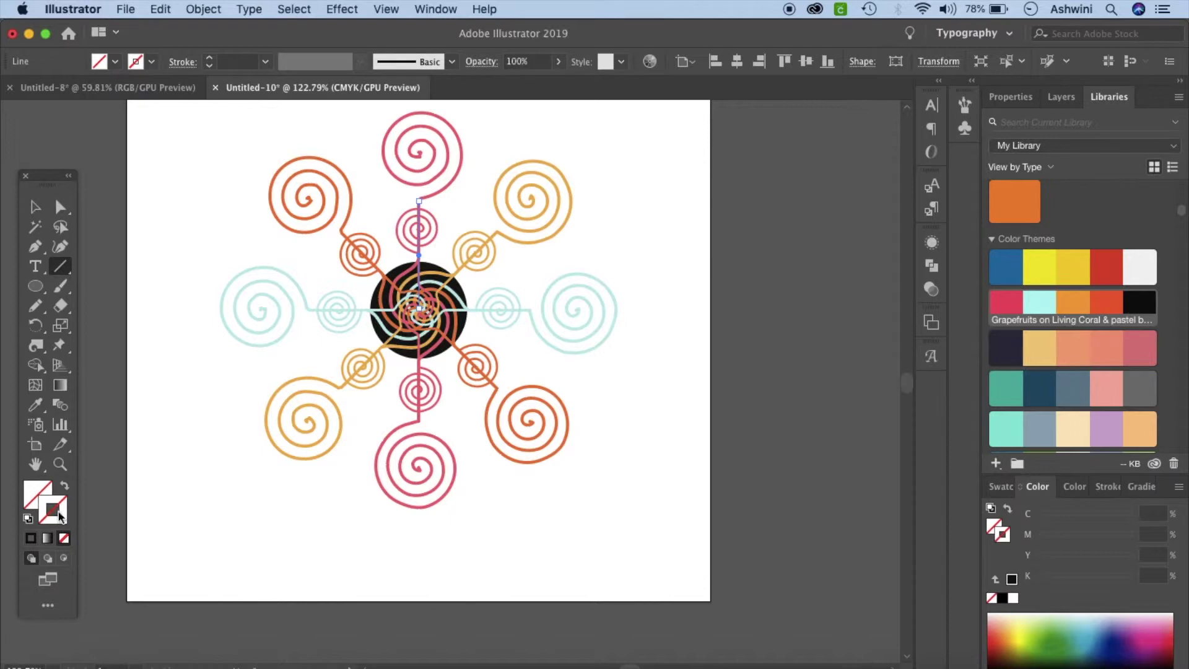
# Give the vertical line the theme's black as stroke color with a weight of 3 pt
pyautogui.click(1136, 310)
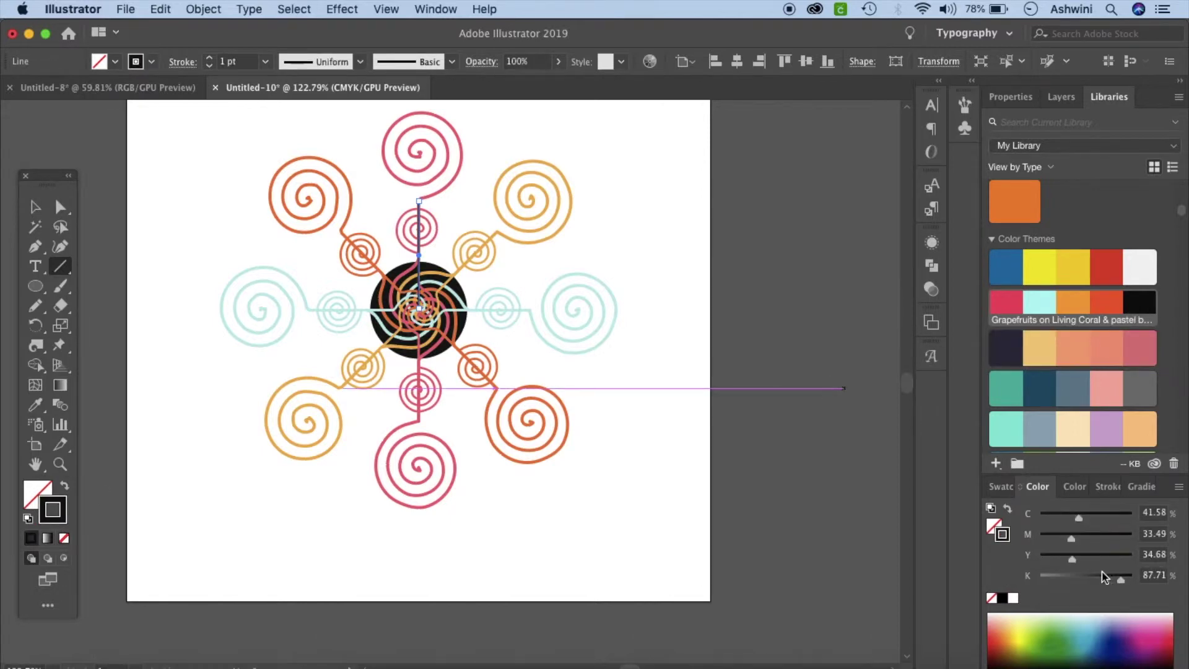
pyautogui.click(1108, 486)
pyautogui.click(1069, 557)
pyautogui.click(1074, 577)
pyautogui.click(1112, 535)
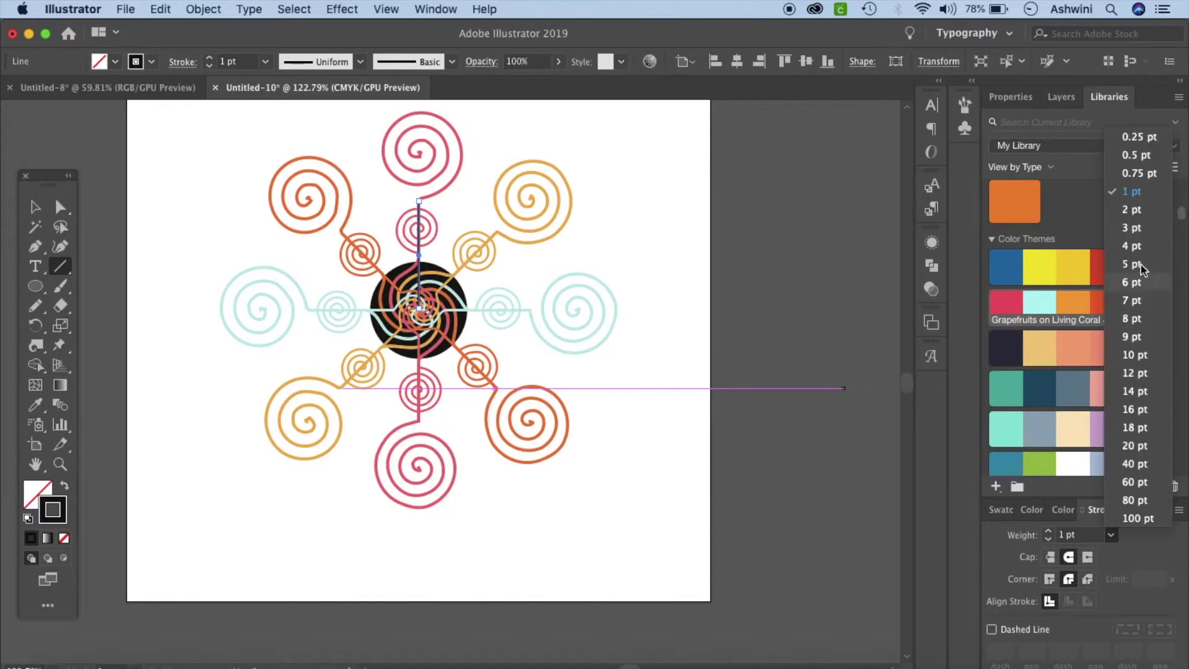
pyautogui.click(1140, 234)
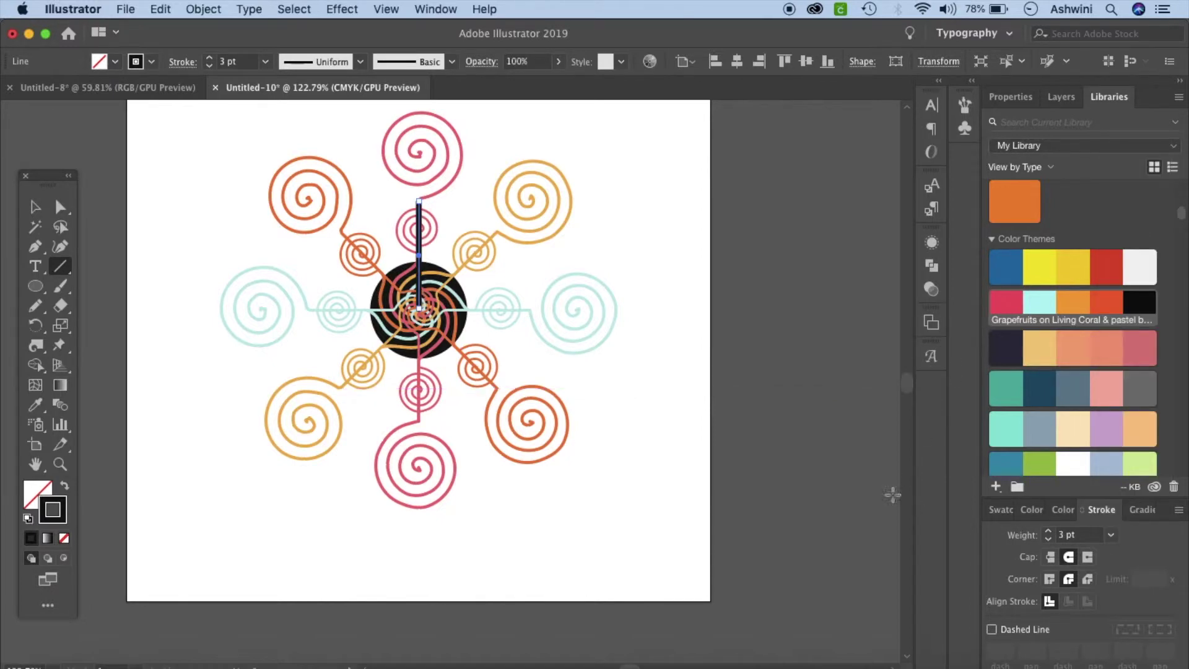
# Draw a small unfilled circle with a black 3 pt stroke at the line's upper end and nudge it up to sit on the tip
pyautogui.click(35, 286)
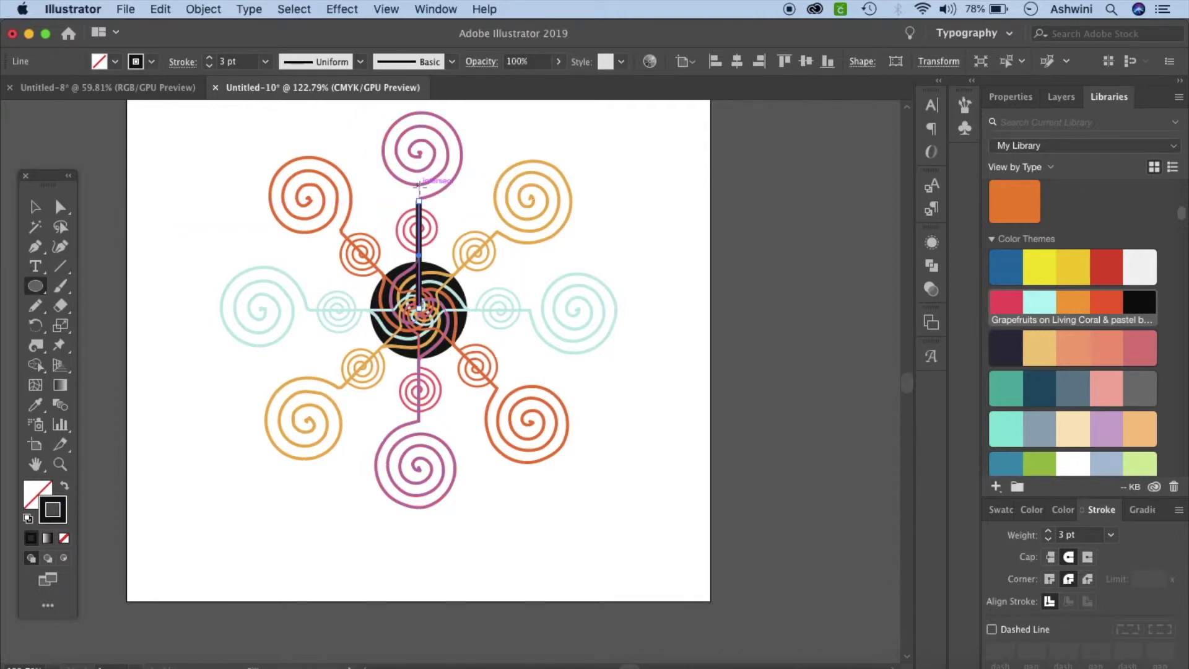
pyautogui.moveTo(420, 185); pyautogui.dragTo(440, 197)
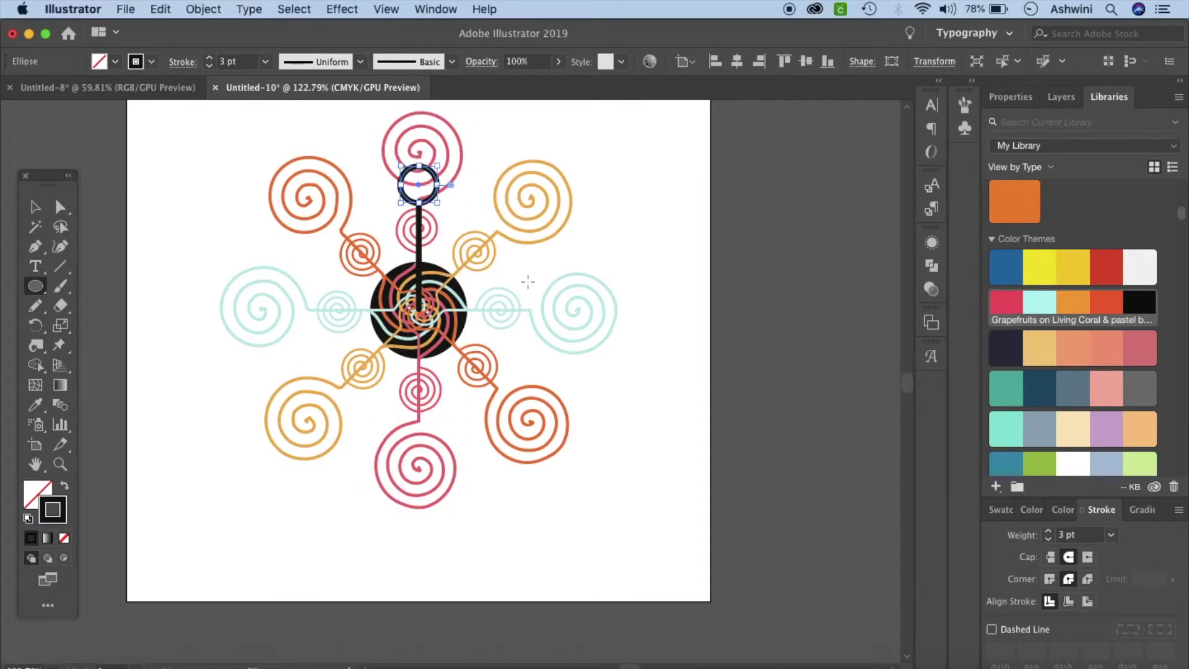
pyautogui.press('Up')
pyautogui.press('Up')
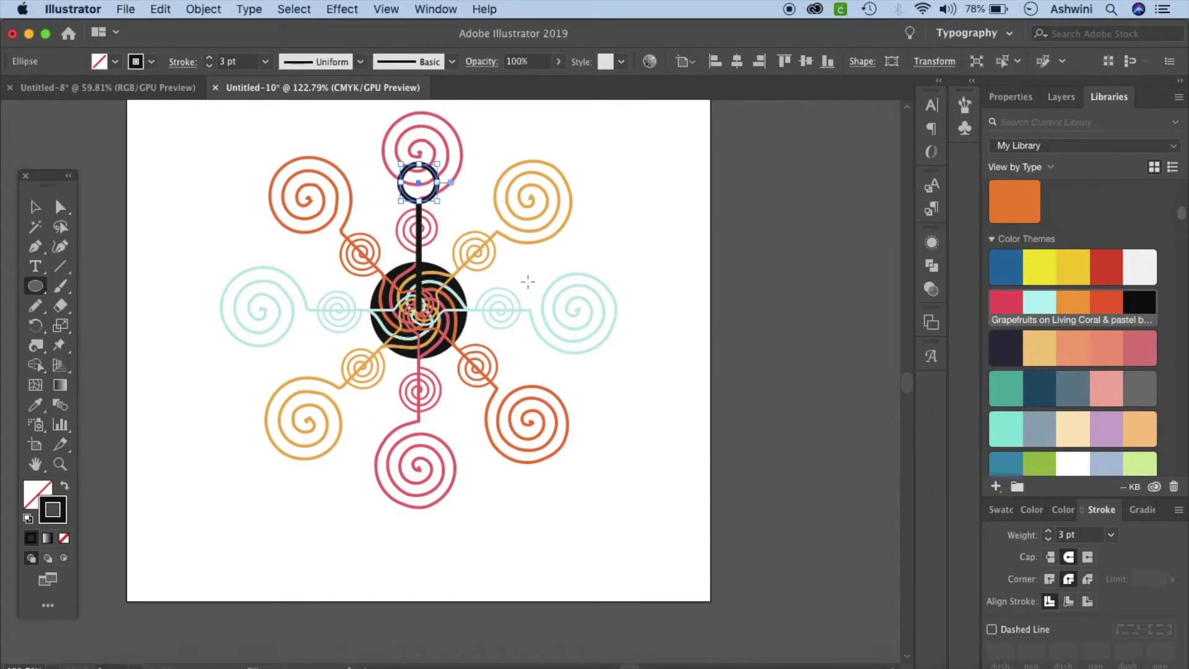
# Group the small black circle with the vertical black line
pyautogui.click(35, 207)
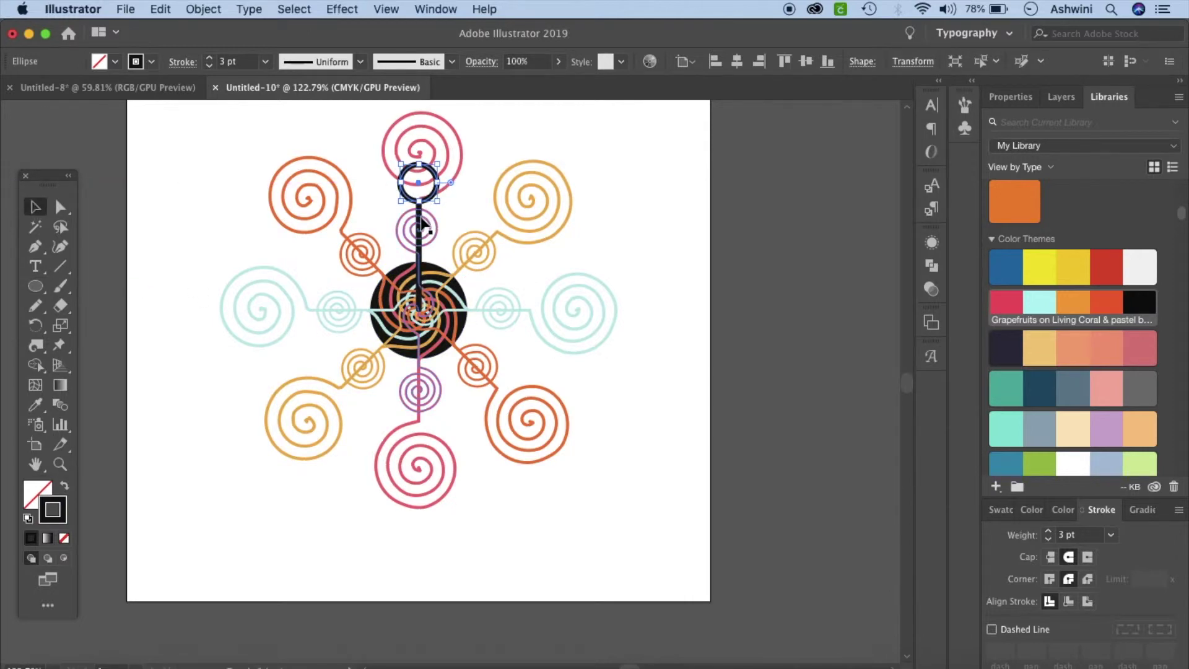
pyautogui.keyDown('shift'); pyautogui.click(420, 280); pyautogui.keyUp('shift')
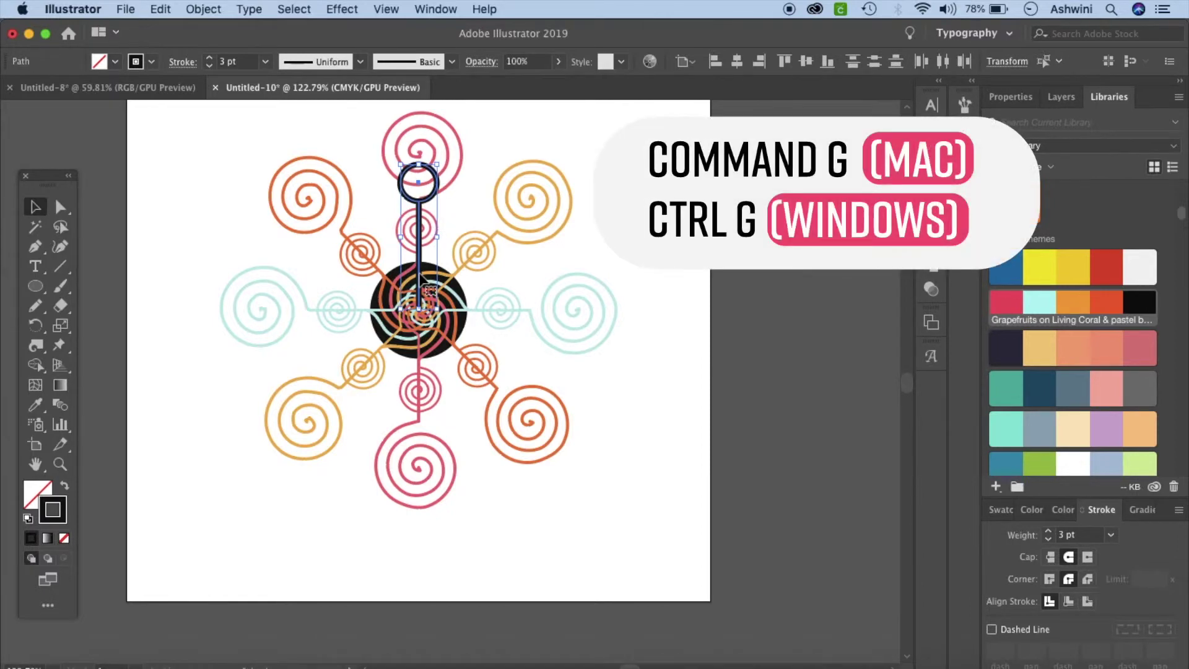
pyautogui.press('super+g')
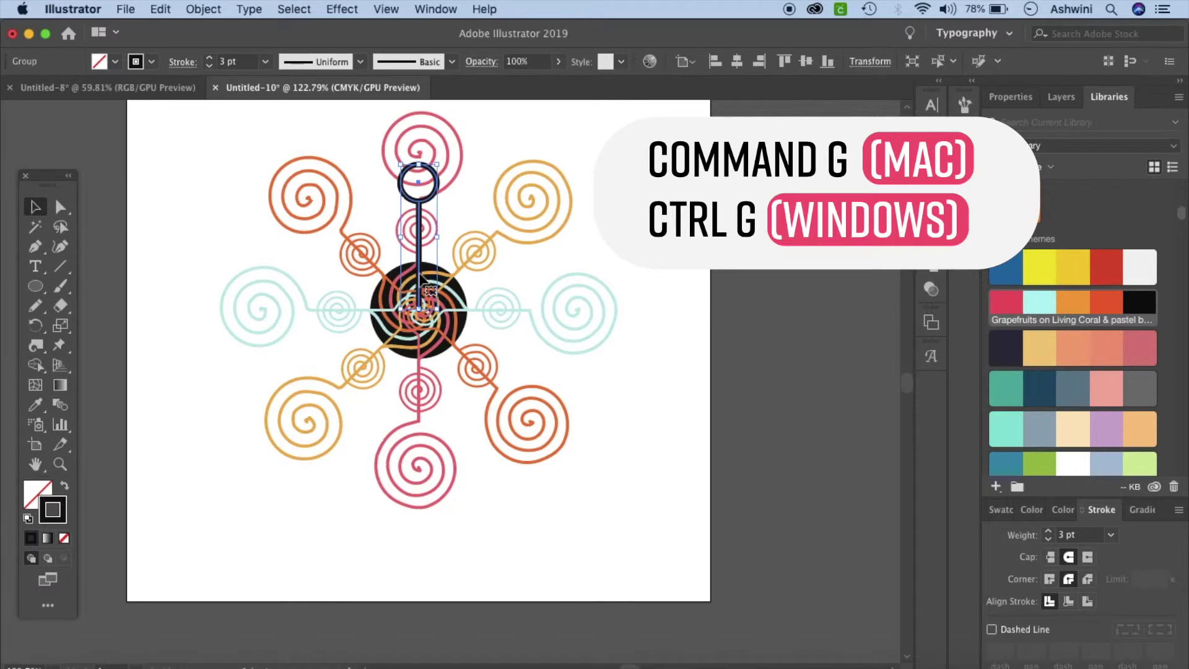
# Rotate copies of the black circle-tipped arm around the motif's center at 45° intervals to form eight evenly spaced arms
pyautogui.click(34, 325)
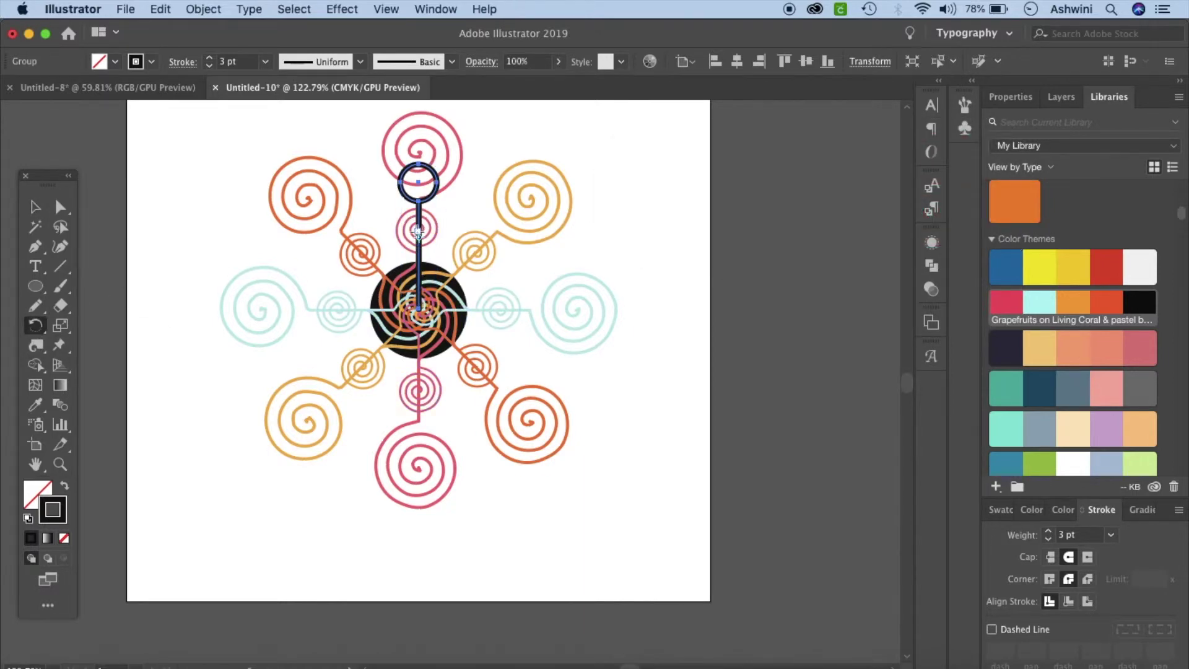
pyautogui.moveTo(419, 238); pyautogui.dragTo(420, 308)
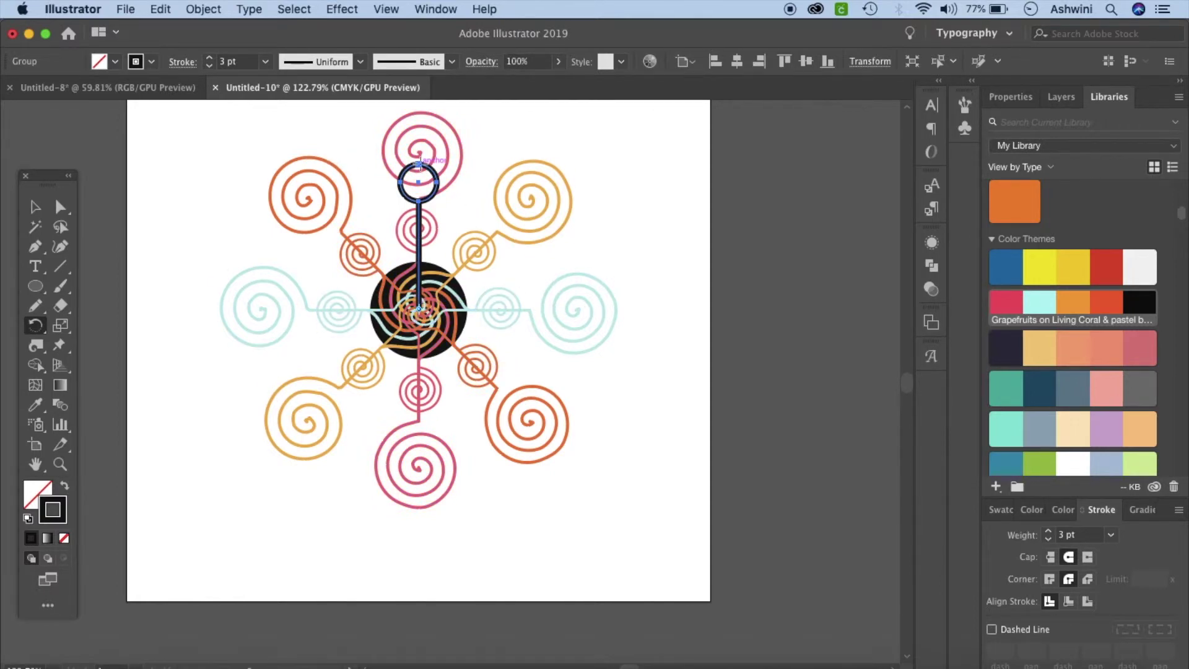
pyautogui.moveTo(366, 183); pyautogui.dragTo(346, 191)
pyautogui.press('super+d')
pyautogui.press('super+d')
pyautogui.press('super+d')
pyautogui.press('super+d')
pyautogui.press('super+d')
pyautogui.press('super+d')
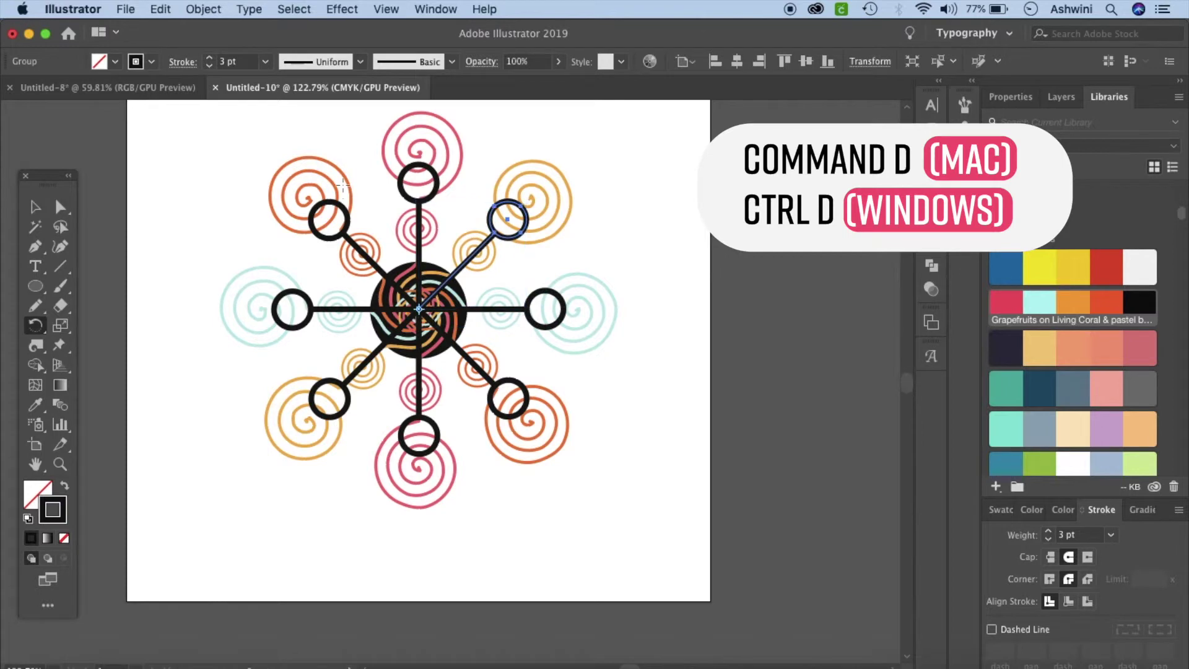
# Select all eight black circle-tipped arms and group them together
pyautogui.click(37, 207)
pyautogui.keyDown('shift'); pyautogui.click(437, 193); pyautogui.keyUp('shift')
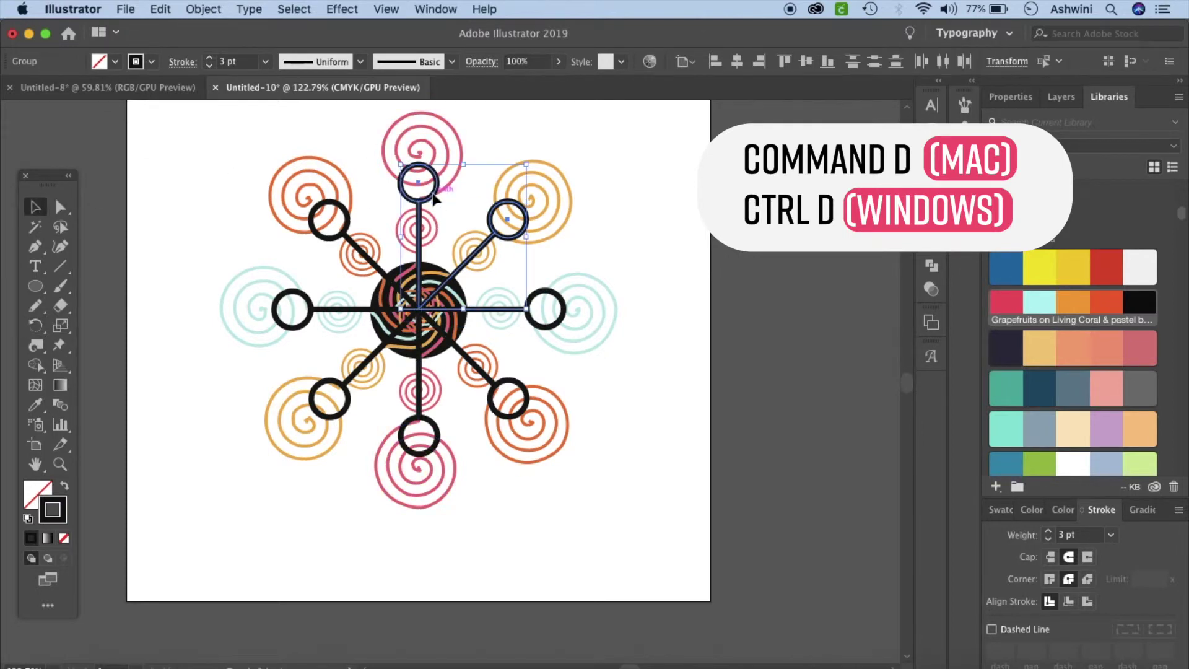
pyautogui.keyDown('shift'); pyautogui.click(346, 238); pyautogui.keyUp('shift')
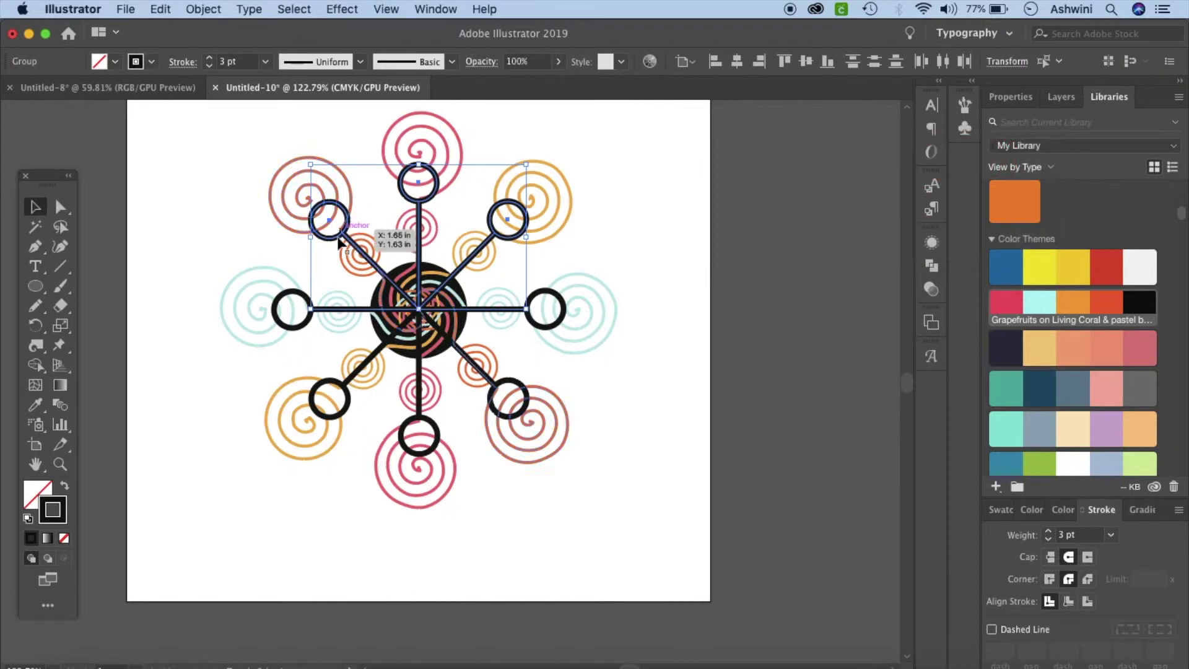
pyautogui.keyDown('shift'); pyautogui.click(299, 296); pyautogui.keyUp('shift')
pyautogui.keyDown('shift'); pyautogui.click(345, 383); pyautogui.keyUp('shift')
pyautogui.keyDown('shift'); pyautogui.click(427, 427); pyautogui.keyUp('shift')
pyautogui.keyDown('shift'); pyautogui.click(495, 384); pyautogui.keyUp('shift')
pyautogui.keyDown('shift'); pyautogui.click(540, 299); pyautogui.keyUp('shift')
pyautogui.press('super+g')
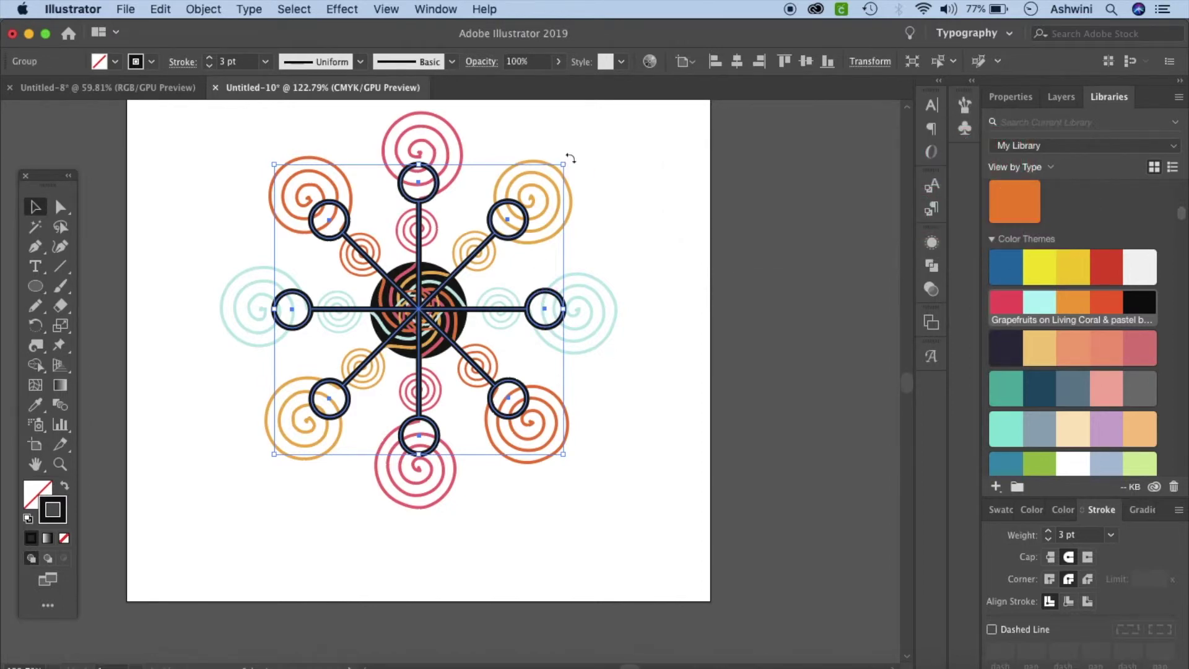
# Rotate the black arm group so its arms fall between the spiral arms, scale it down around its center, and deselect it
pyautogui.moveTo(571, 159); pyautogui.dragTo(497, 127)
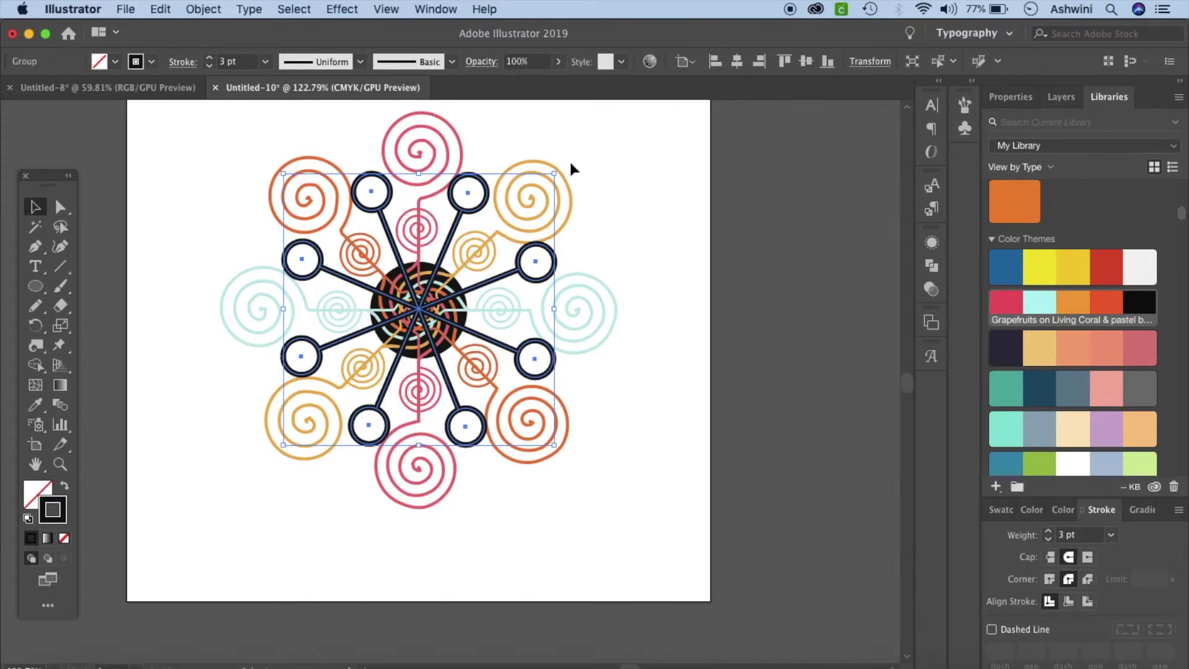
pyautogui.moveTo(561, 168); pyautogui.dragTo(564, 173)
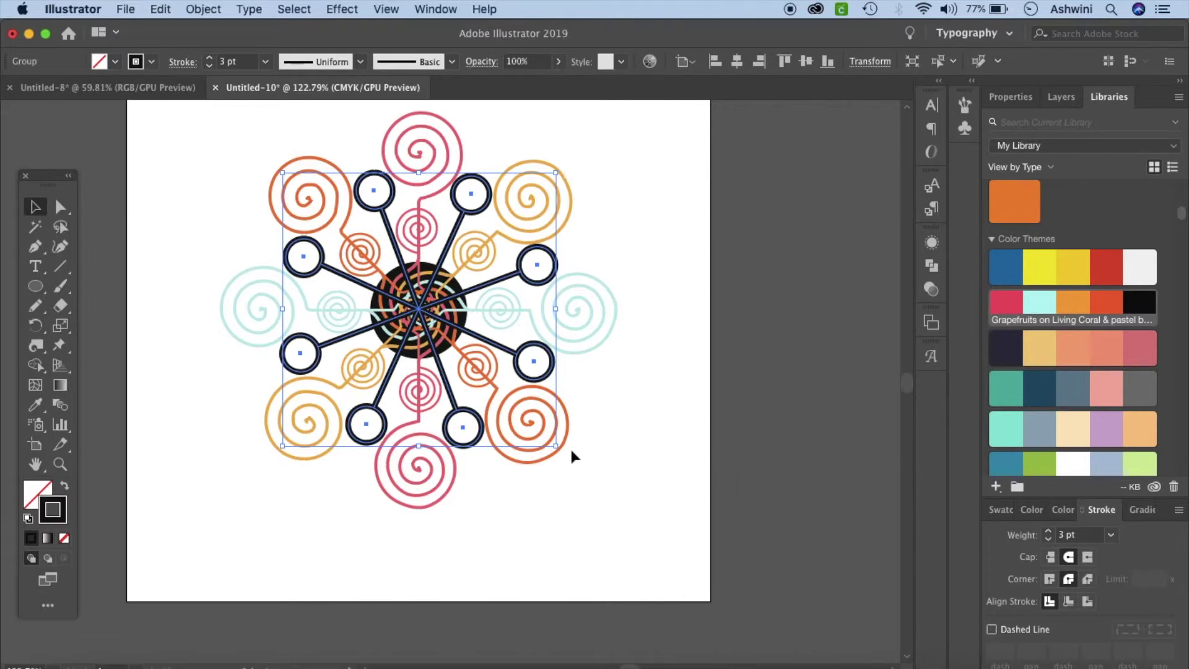
pyautogui.moveTo(557, 449)
pyautogui.mouseDown()
pyautogui.moveTo(517, 447)
pyautogui.moveTo(545, 441)
pyautogui.moveTo(514, 434)
pyautogui.moveTo(538, 437)
pyautogui.mouseUp()
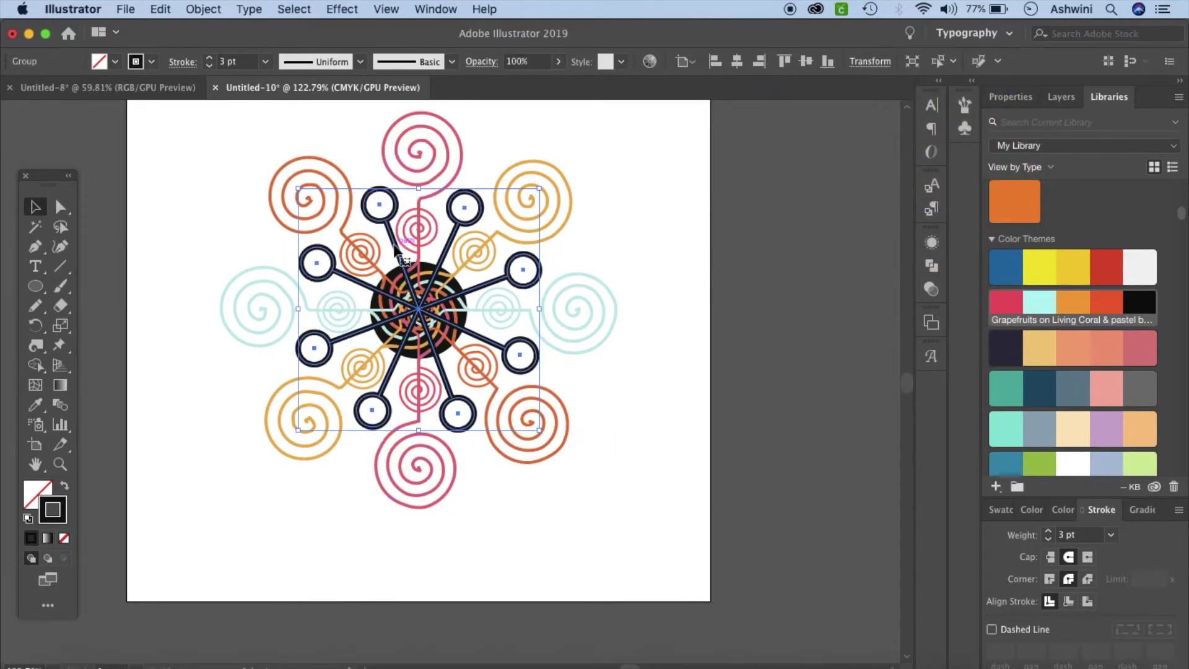
pyautogui.moveTo(543, 181)
pyautogui.mouseDown()
pyautogui.moveTo(549, 172)
pyautogui.moveTo(537, 174)
pyautogui.moveTo(545, 181)
pyautogui.mouseUp()
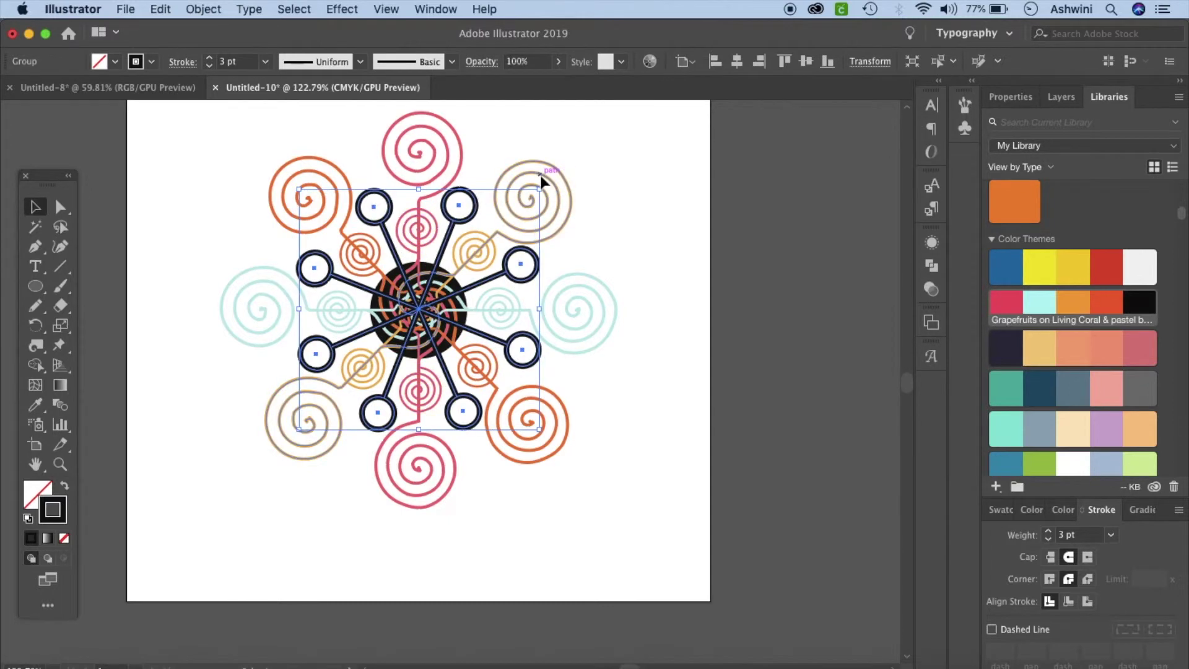
pyautogui.moveTo(547, 185); pyautogui.dragTo(544, 181)
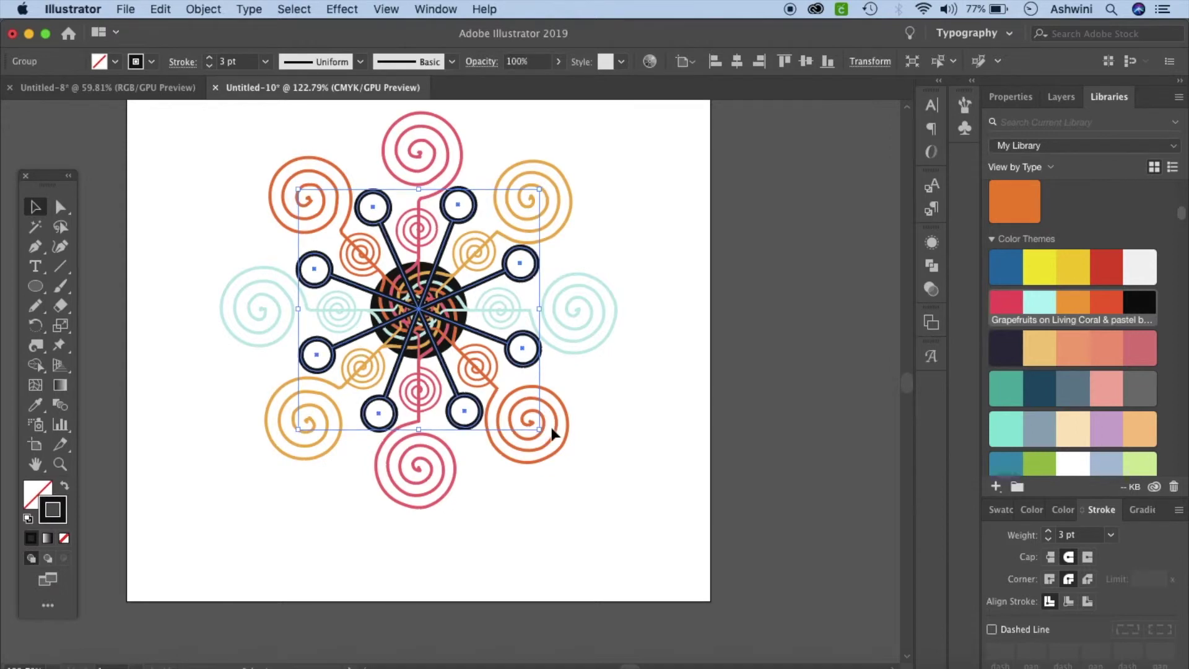
pyautogui.moveTo(538, 428); pyautogui.dragTo(528, 418)
pyautogui.press('super+shift+a')
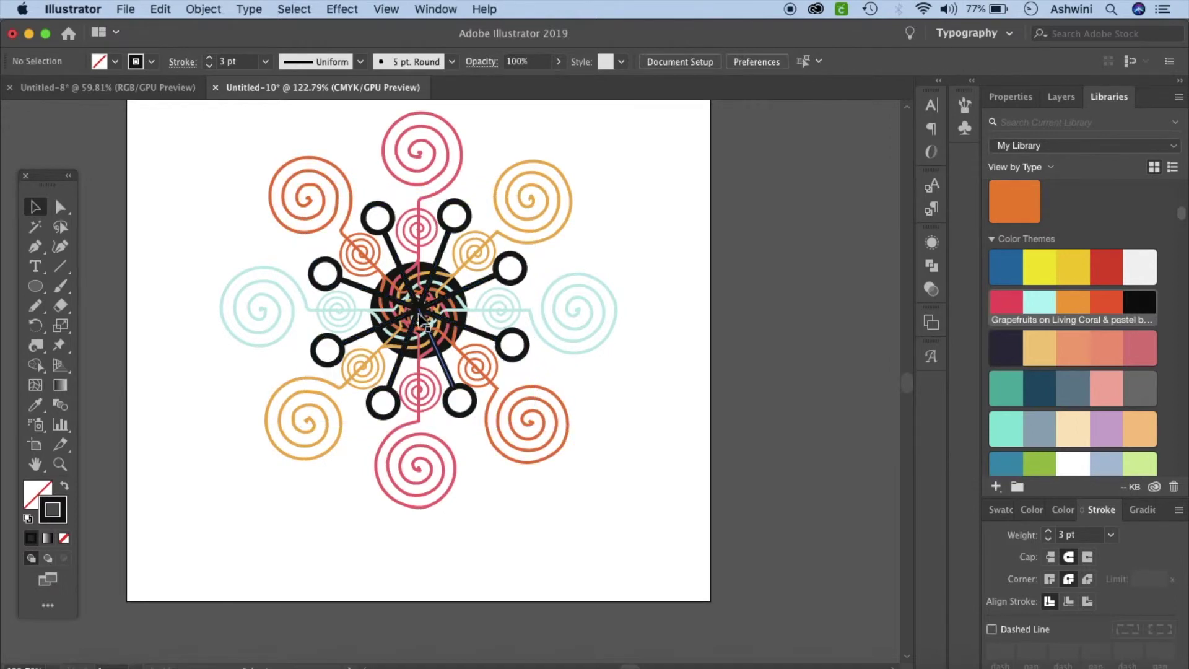
# Send the black arm group to the back behind the colored swirl and clear the selection
pyautogui.click(420, 313)
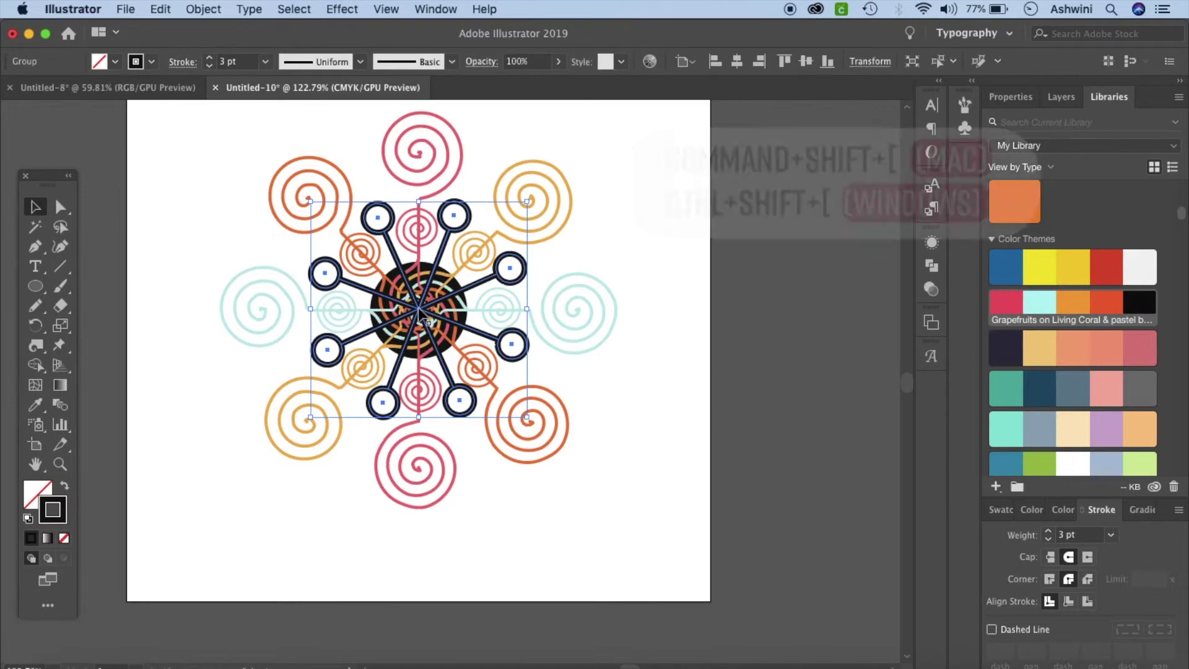
pyautogui.press('super+shift+bracketleft')
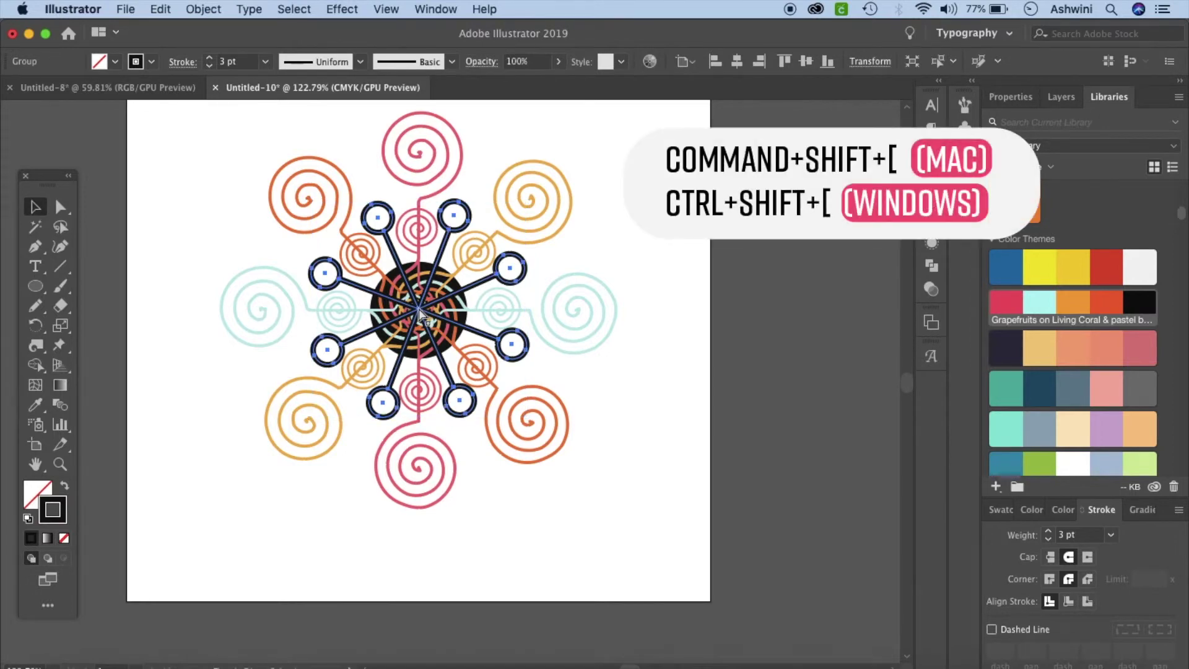
pyautogui.click(744, 359)
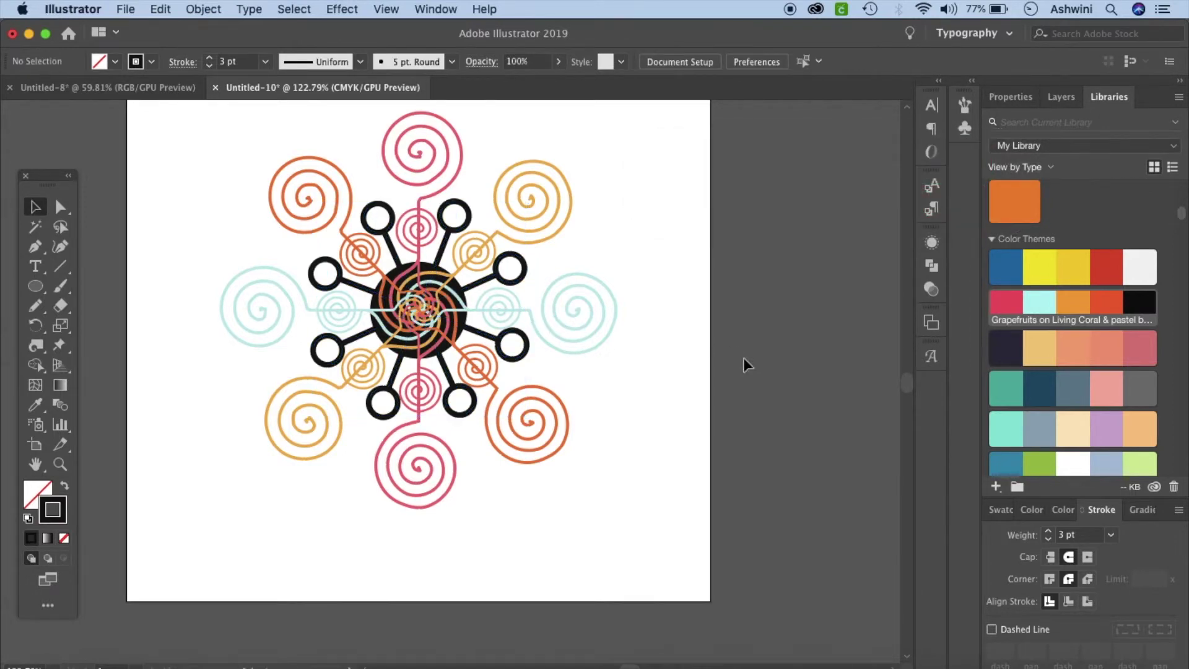
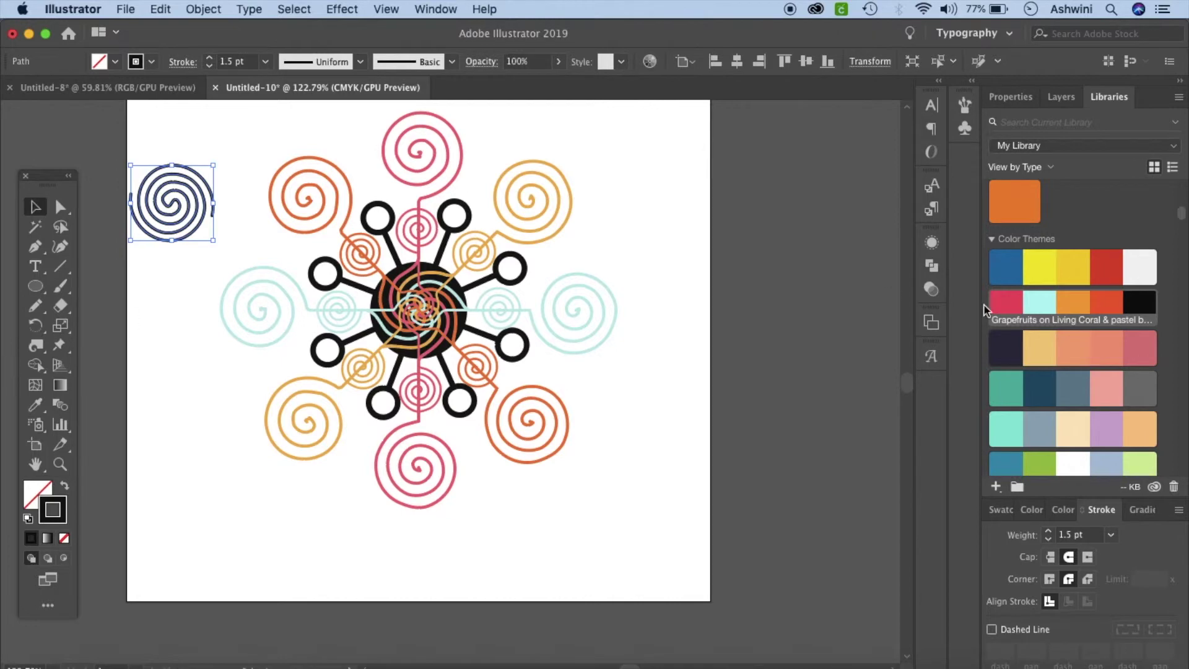
# Color the loose spiral's stroke with the theme's orange and place a copy below it in the theme's pink
pyautogui.click(1078, 309)
pyautogui.press('super+shift+a')
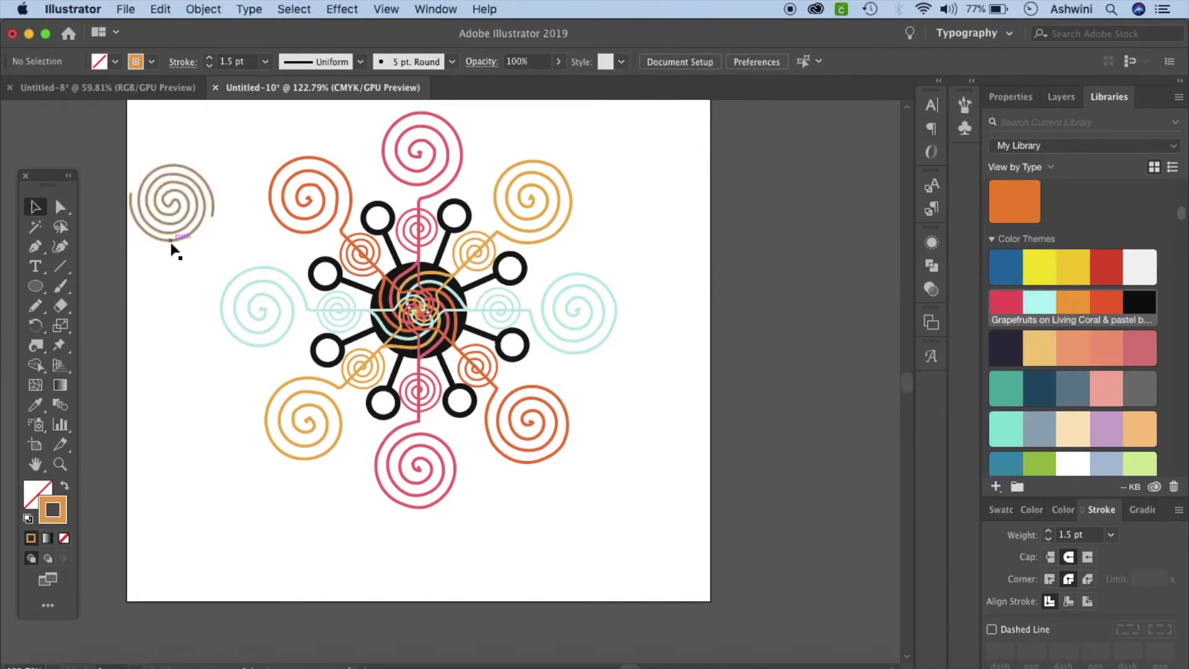
pyautogui.moveTo(173, 244); pyautogui.dragTo(174, 355)
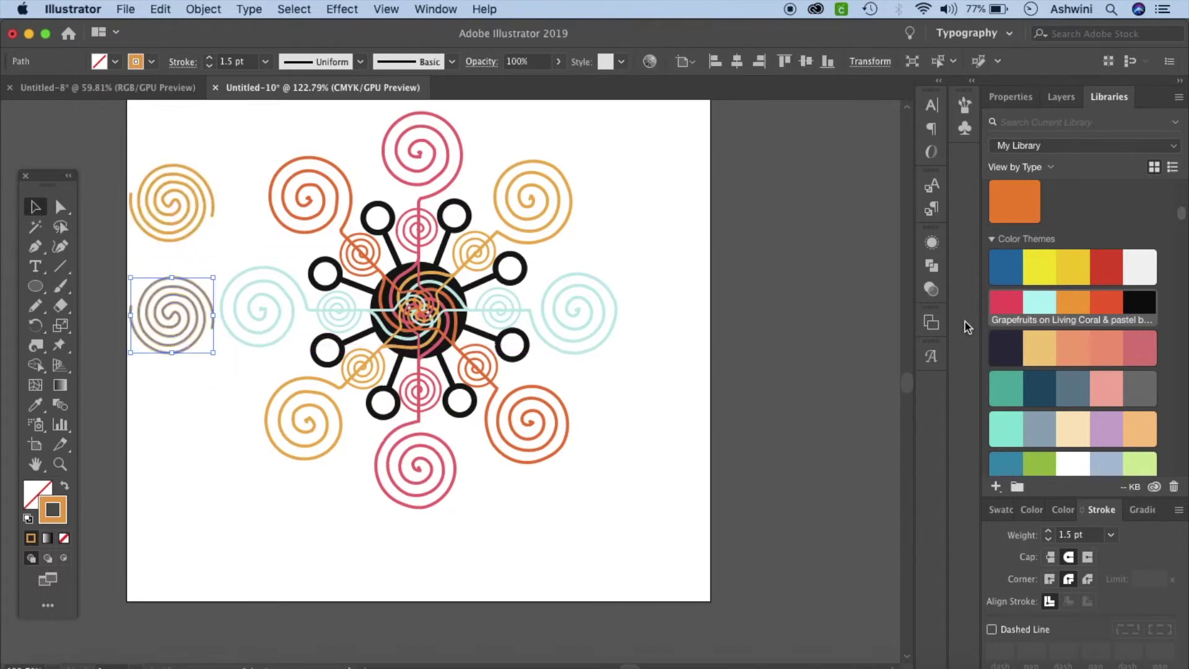
pyautogui.click(1005, 303)
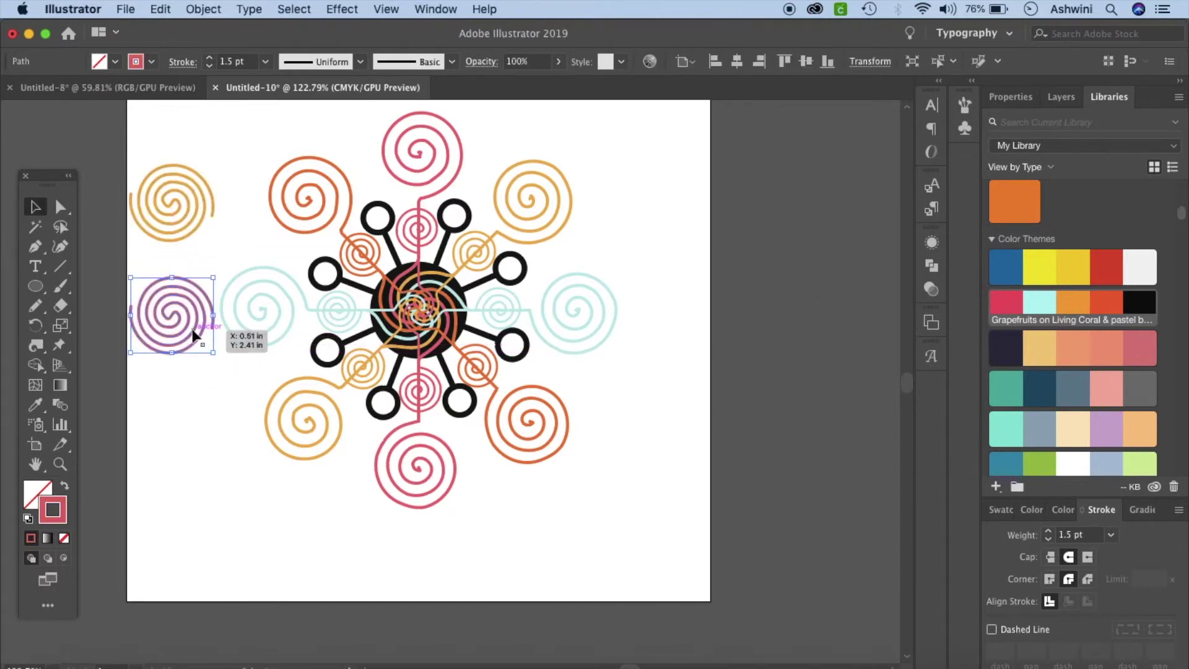
# Duplicate the loose spiral again for two more color versions, using the theme's red-orange and pale aqua as strokes
pyautogui.moveTo(194, 335)
pyautogui.mouseDown()
pyautogui.moveTo(197, 455)
pyautogui.moveTo(624, 402)
pyautogui.moveTo(653, 432)
pyautogui.moveTo(347, 528)
pyautogui.moveTo(342, 546)
pyautogui.mouseUp()
pyautogui.click(1115, 303)
pyautogui.click(1050, 303)
pyautogui.click(762, 551)
# Arrange the loose spirals around the motif: red-orange at its upper right, orange at its lower right, and pink at its lower left
pyautogui.moveTo(463, 331); pyautogui.dragTo(658, 246)
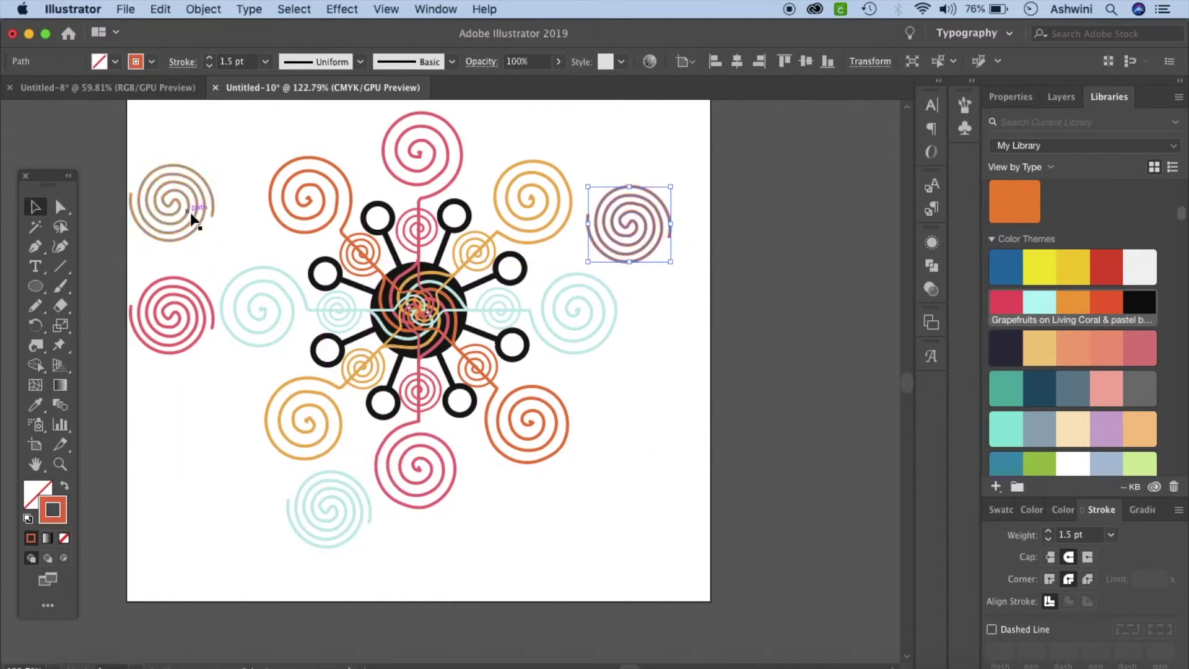
pyautogui.moveTo(454, 332); pyautogui.dragTo(525, 525)
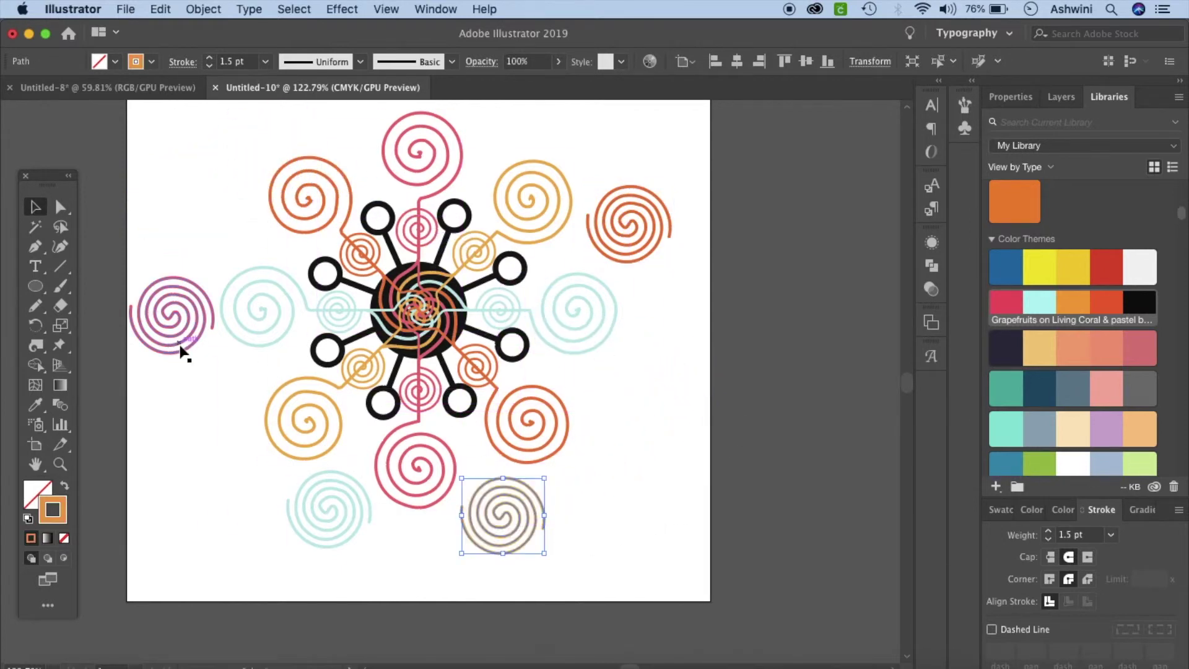
pyautogui.moveTo(180, 349); pyautogui.dragTo(205, 404)
pyautogui.click(794, 525)
pyautogui.scroll(-3, 794, 526)
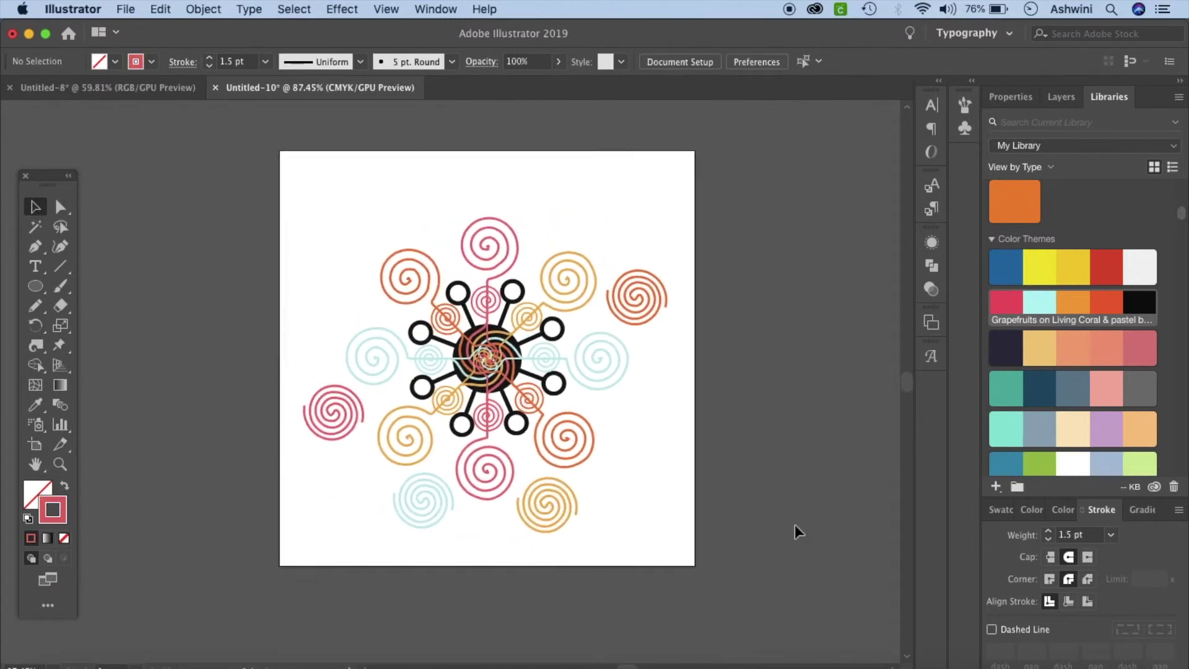
# Group the colored spiral motif with the black circle-tipped arms and deselect it
pyautogui.click(409, 287)
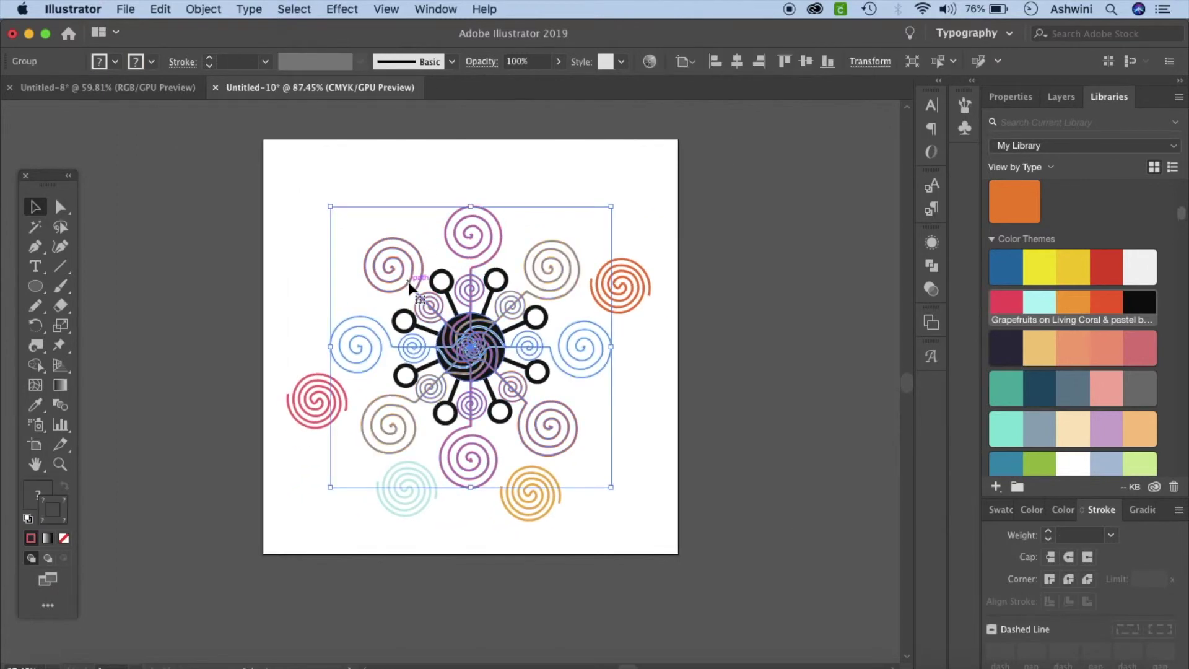
pyautogui.keyDown('shift'); pyautogui.click(406, 388); pyautogui.keyUp('shift')
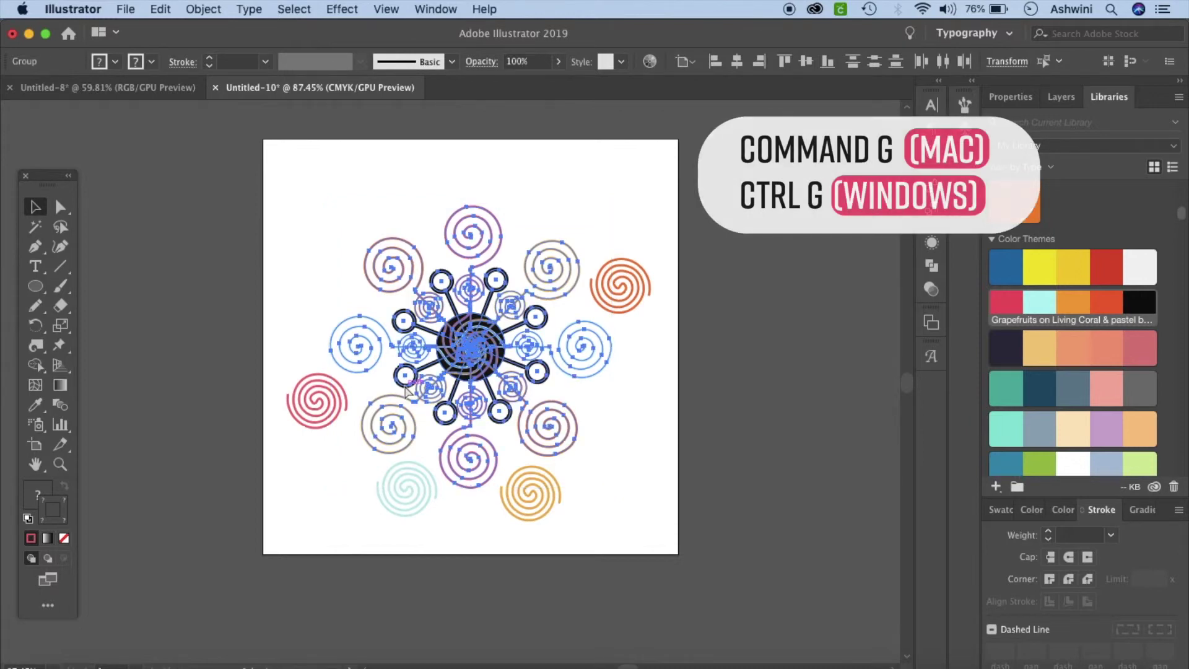
pyautogui.press('super+g')
pyautogui.click(746, 414)
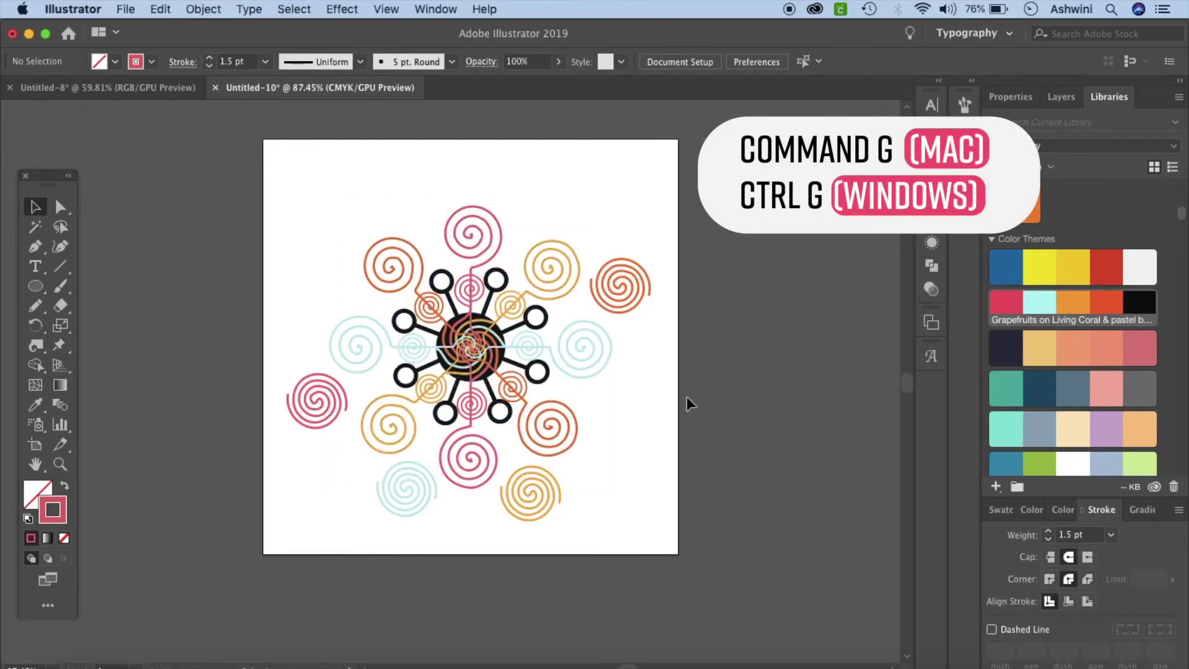
# Select the grouped motif with all loose spirals and make it into a new pattern
pyautogui.moveTo(273, 168); pyautogui.dragTo(699, 525)
pyautogui.click(203, 9)
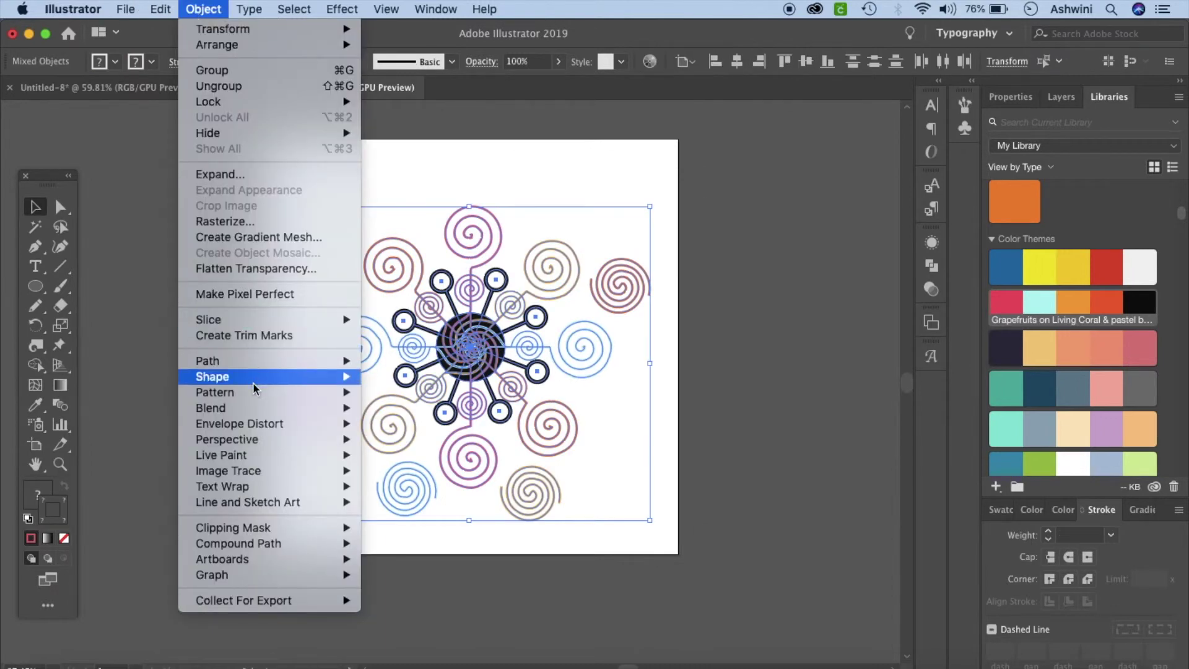
pyautogui.moveTo(252, 392)
pyautogui.click(418, 392)
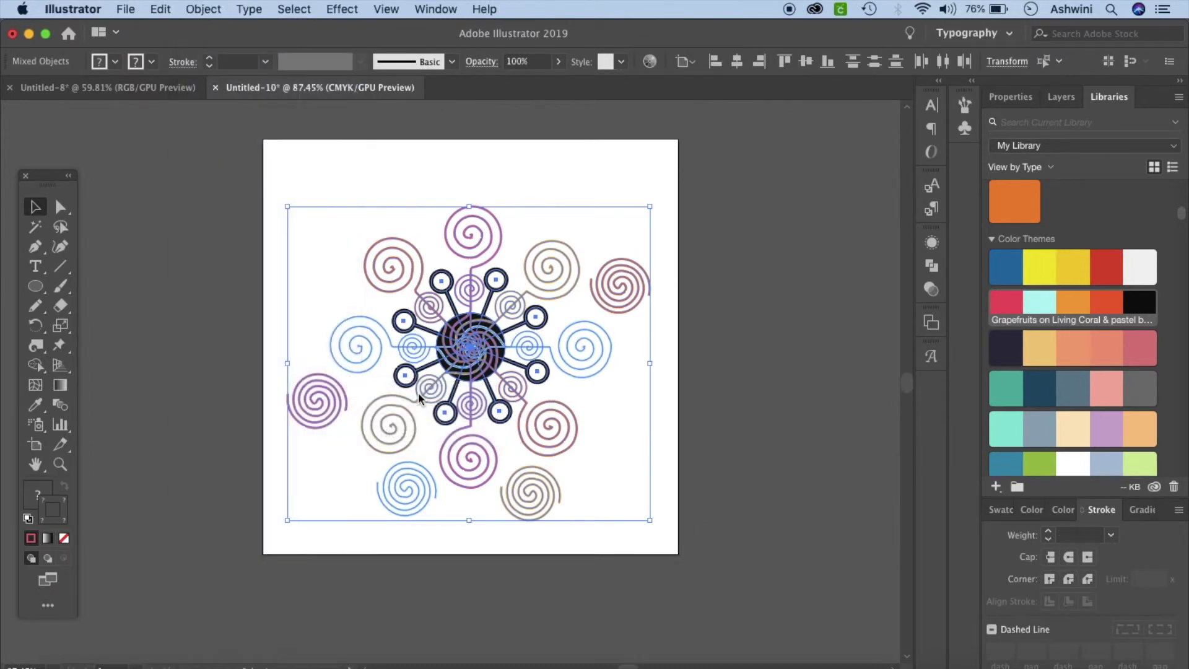
pyautogui.click(770, 389)
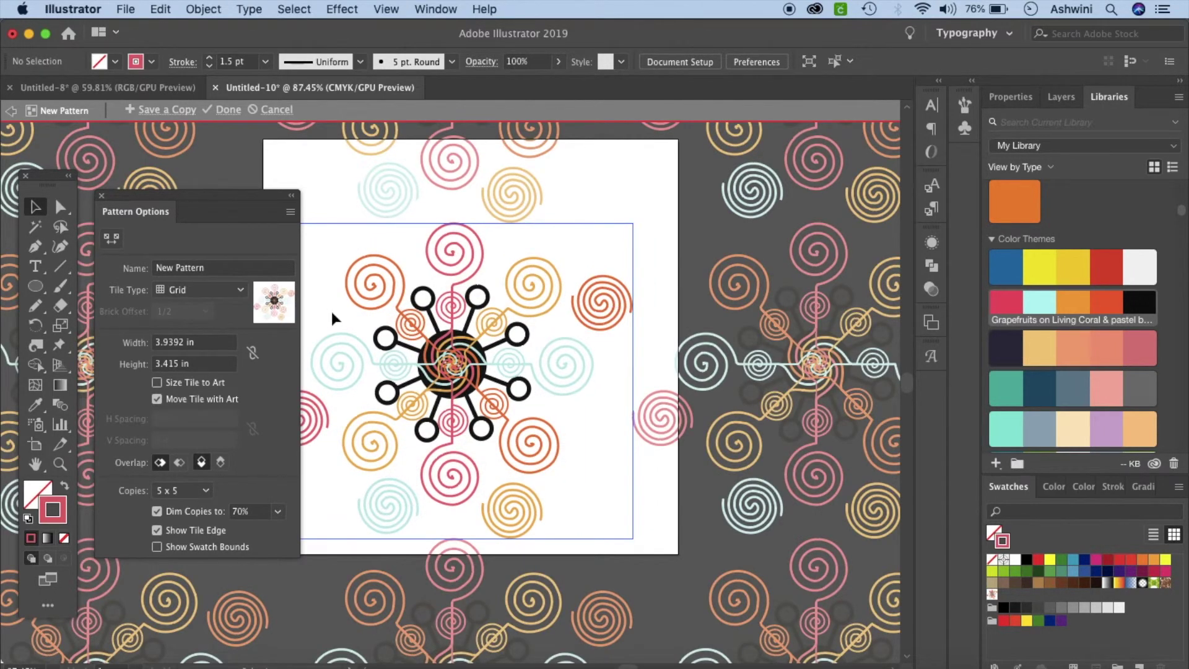
# Set the pattern's tile type to Hex by Column and the tile height to 3.5 in
pyautogui.click(239, 291)
pyautogui.click(218, 363)
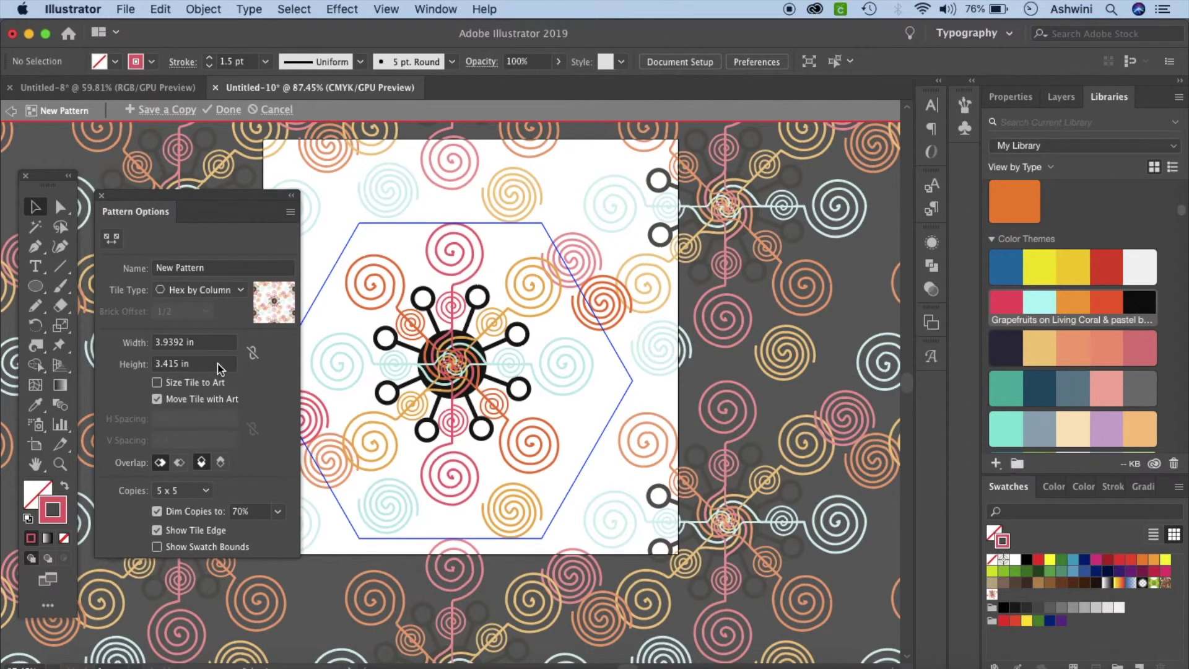
pyautogui.write('3.5')
pyautogui.press('Return')
pyautogui.hscroll(-5, 619, 459)
pyautogui.scroll(-2, 619, 459)
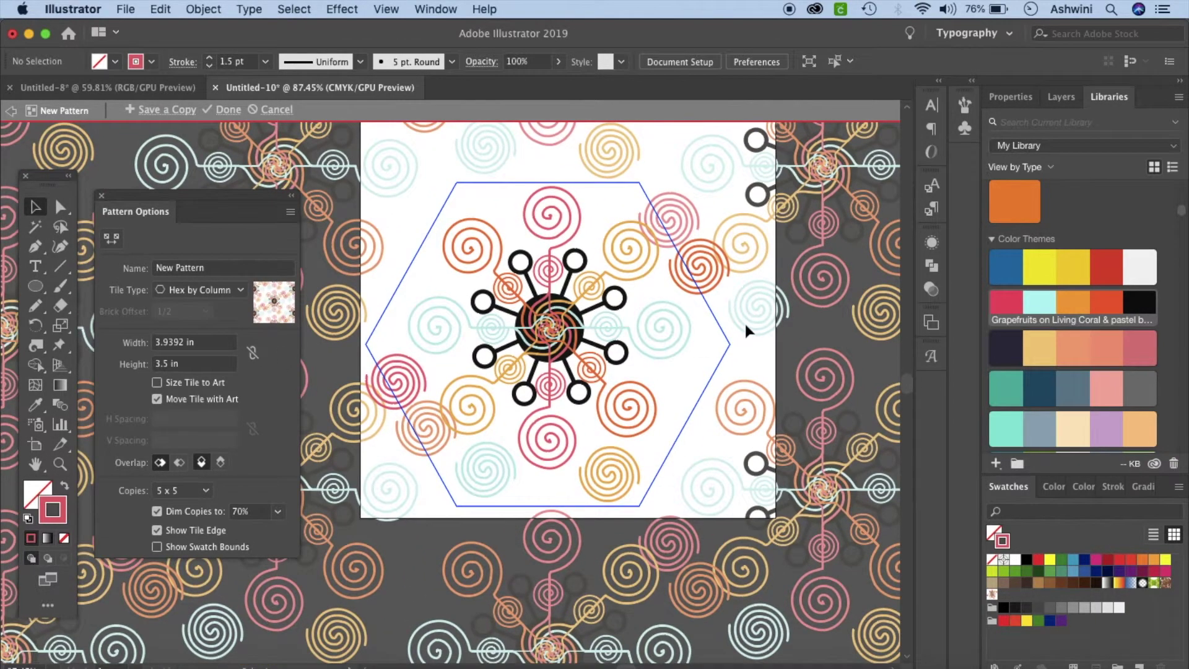
# Move the pale aqua loose spiral to the tile's lower-left corner and the red-orange one, made smaller, to its upper-left edge
pyautogui.moveTo(489, 477); pyautogui.dragTo(462, 496)
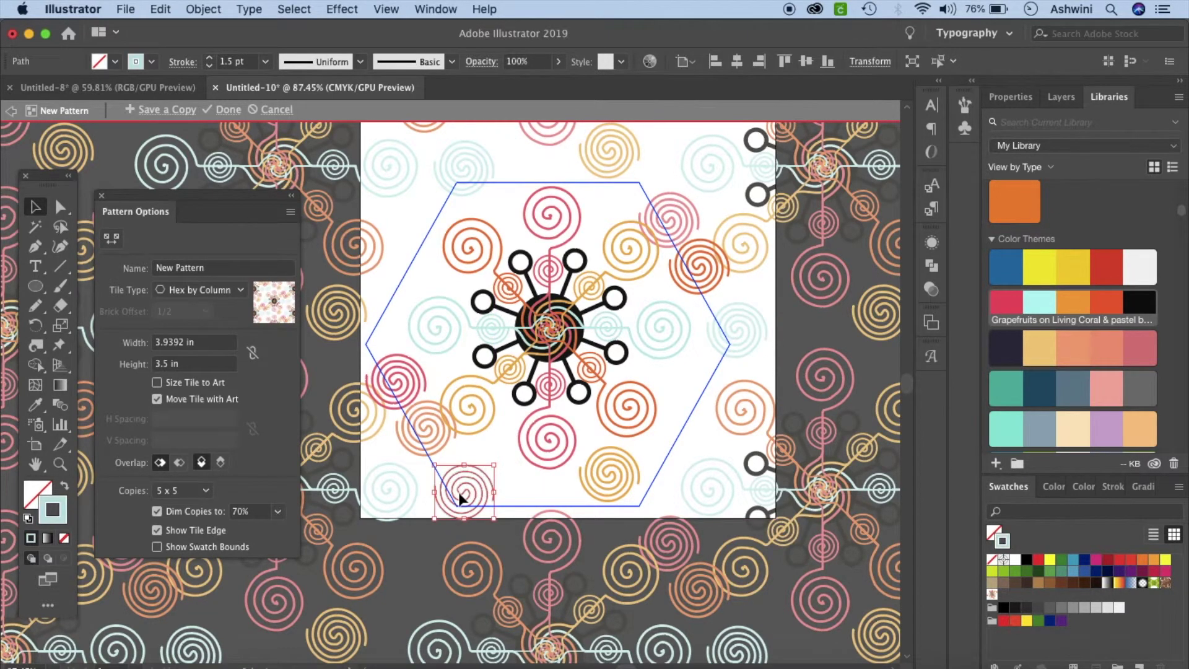
pyautogui.click(430, 422)
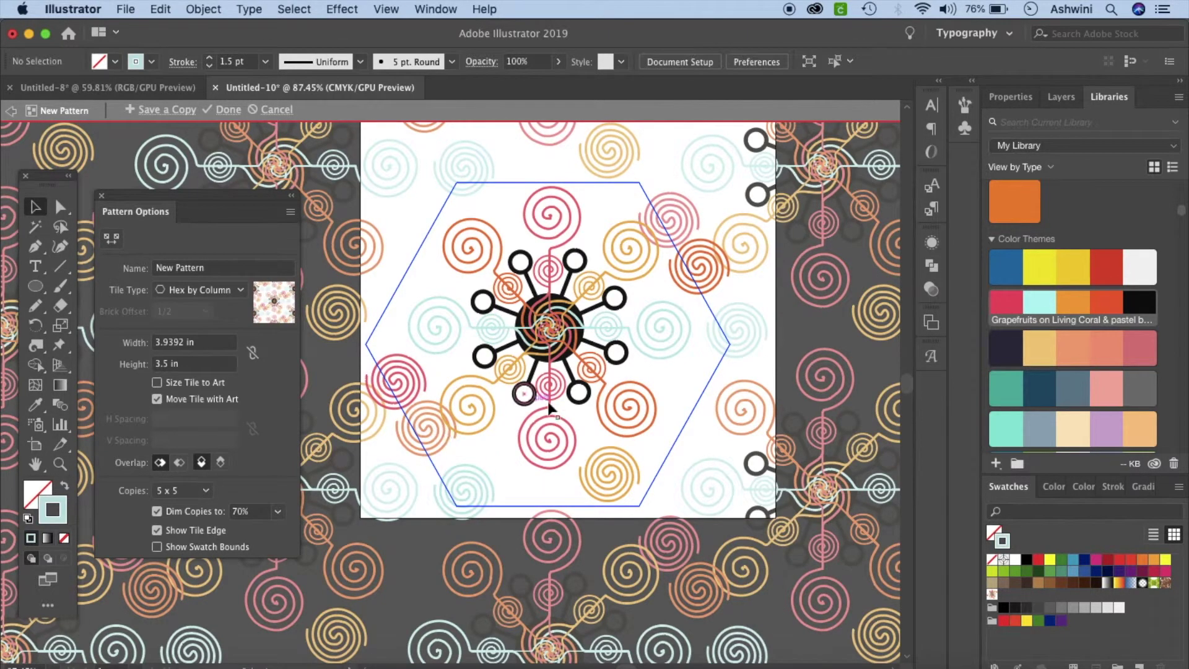
pyautogui.moveTo(673, 290); pyautogui.dragTo(422, 276)
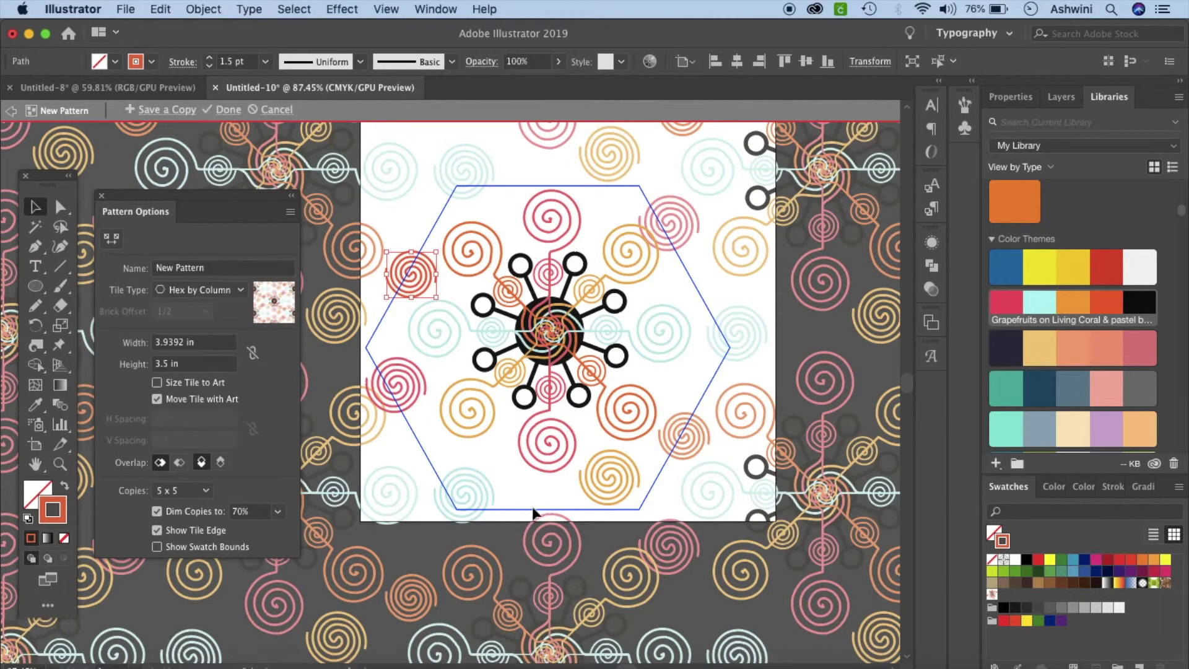
# Tighten the hexagonal tile around the motif with the Pattern Tile tool to about 3.71 in wide and 3.29 in high
pyautogui.click(112, 239)
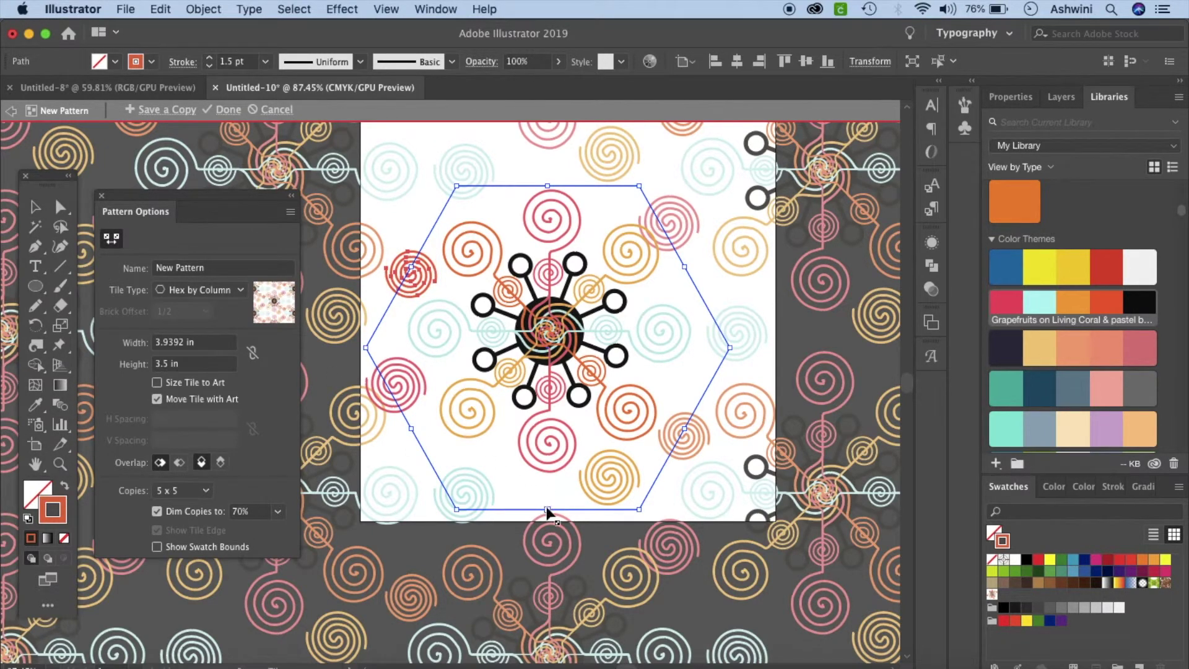
pyautogui.moveTo(548, 509); pyautogui.dragTo(549, 492)
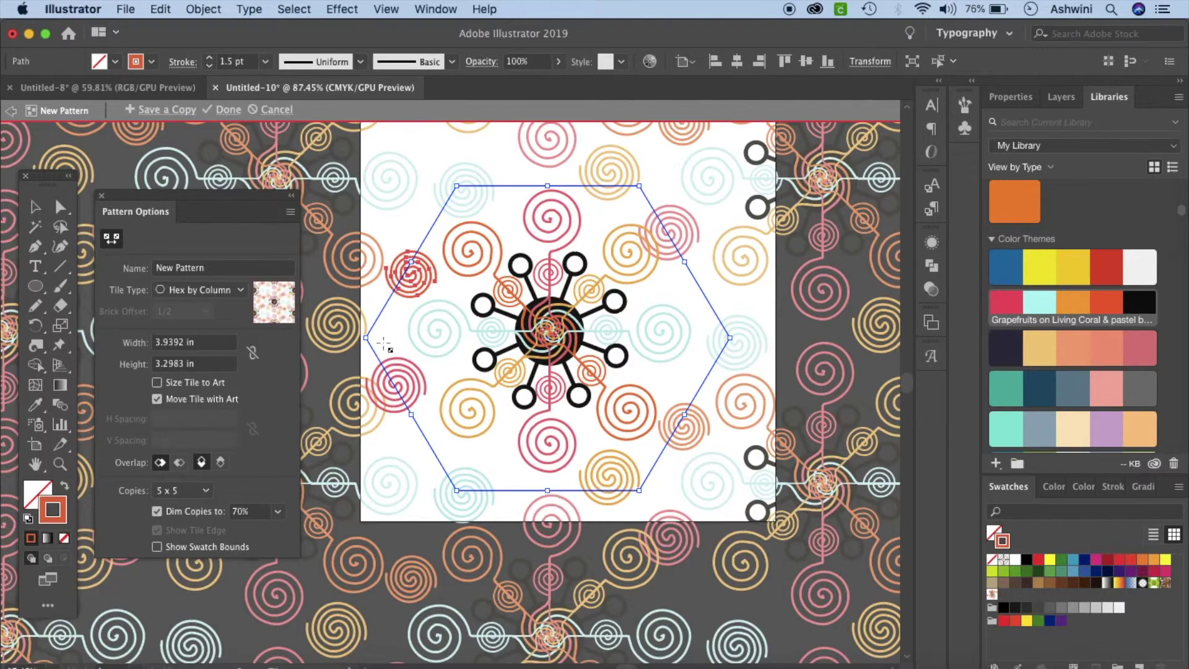
pyautogui.moveTo(366, 335); pyautogui.dragTo(382, 339)
pyautogui.moveTo(731, 339); pyautogui.dragTo(723, 338)
pyautogui.moveTo(589, 490); pyautogui.dragTo(590, 485)
pyautogui.moveTo(550, 186); pyautogui.dragTo(550, 182)
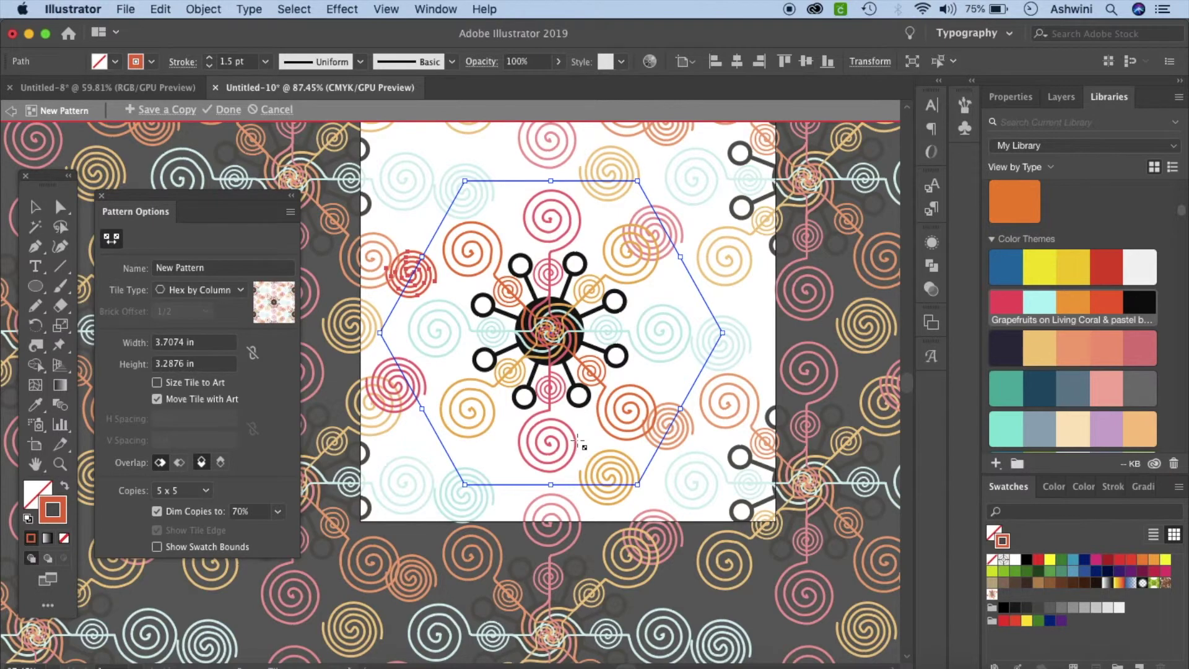
pyautogui.click(124, 242)
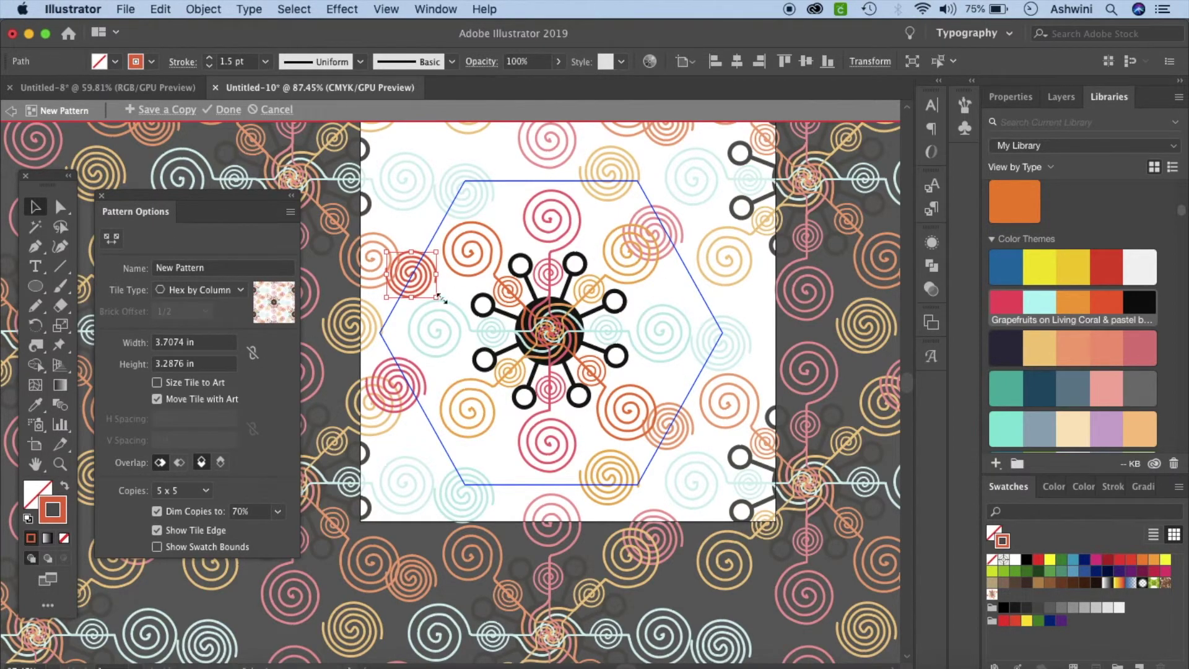
# Delete the pink and red-orange loose spirals and move the pale aqua one slightly up toward the motif
pyautogui.moveTo(419, 395); pyautogui.dragTo(515, 206)
pyautogui.press('Delete')
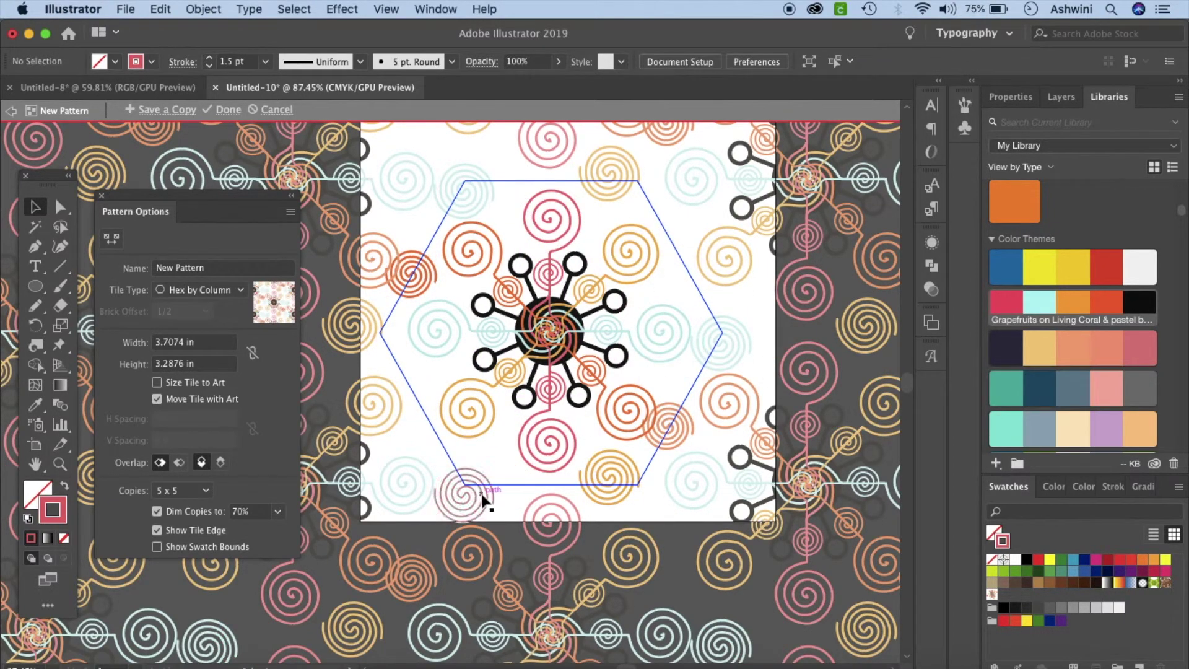
pyautogui.moveTo(484, 499); pyautogui.dragTo(498, 484)
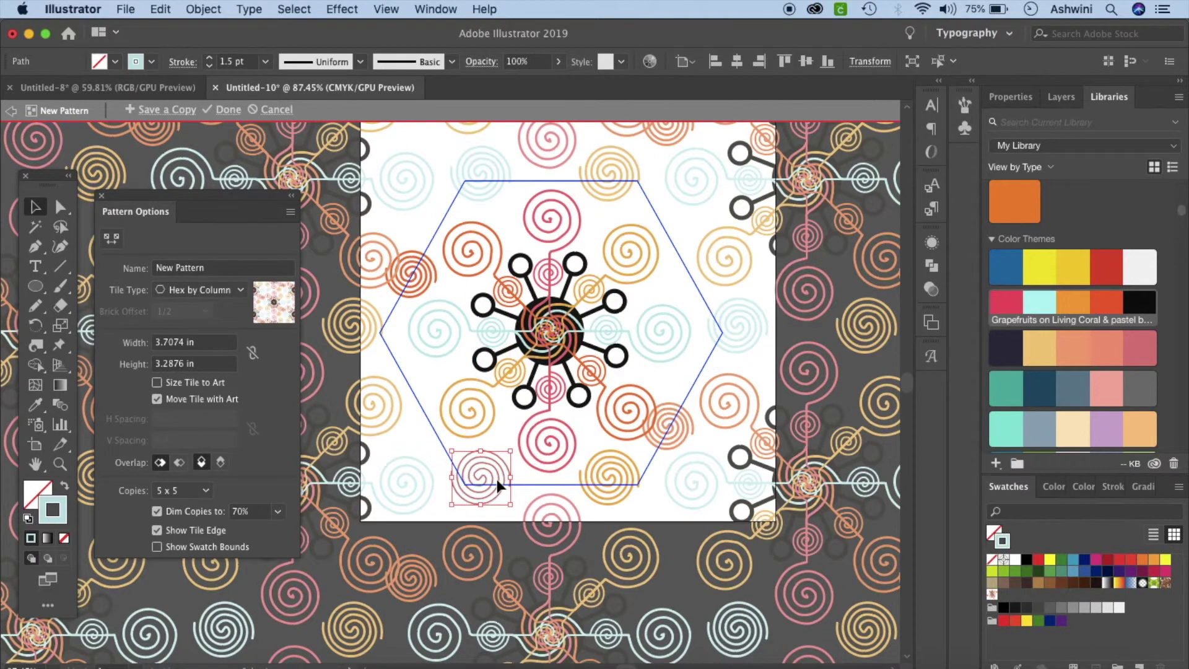
pyautogui.click(663, 413)
pyautogui.click(429, 283)
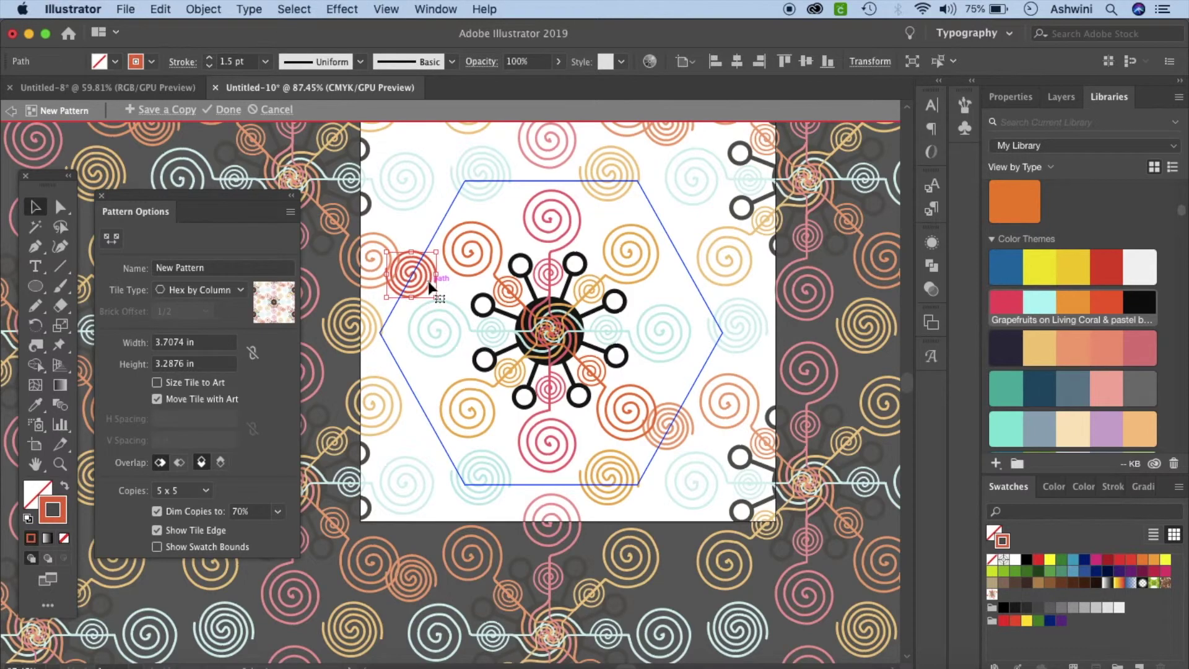
pyautogui.press('Delete')
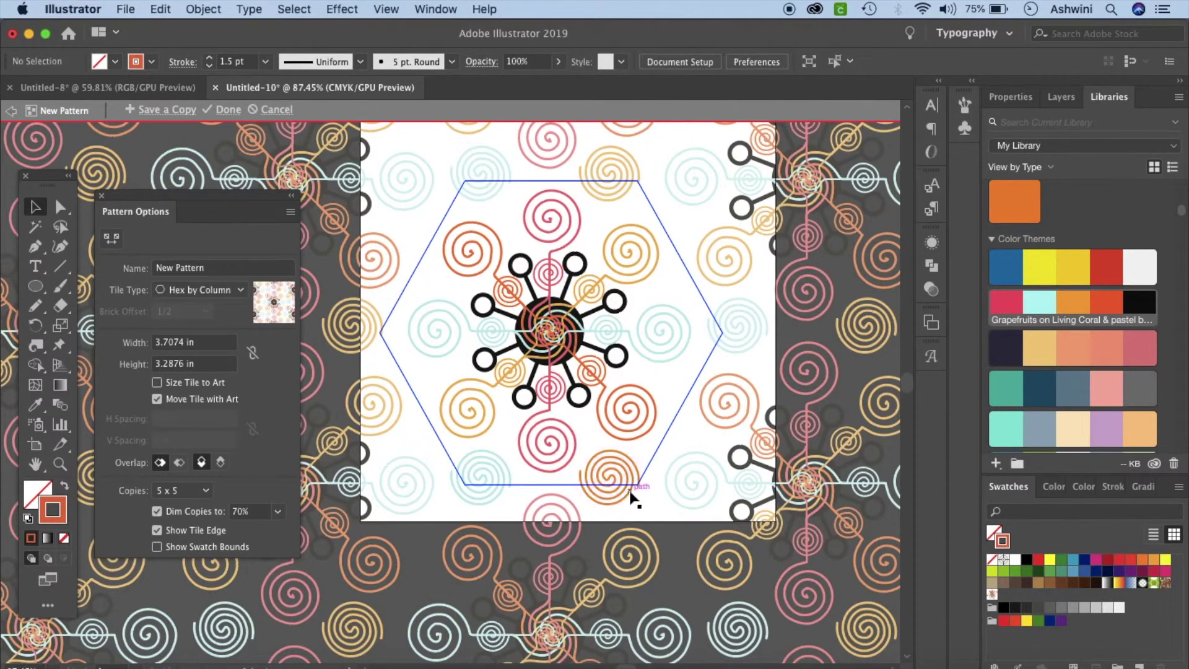
# Move the orange loose spiral onto the tile's lower-right corner and rotate it by about 45°
pyautogui.moveTo(629, 494); pyautogui.dragTo(645, 499)
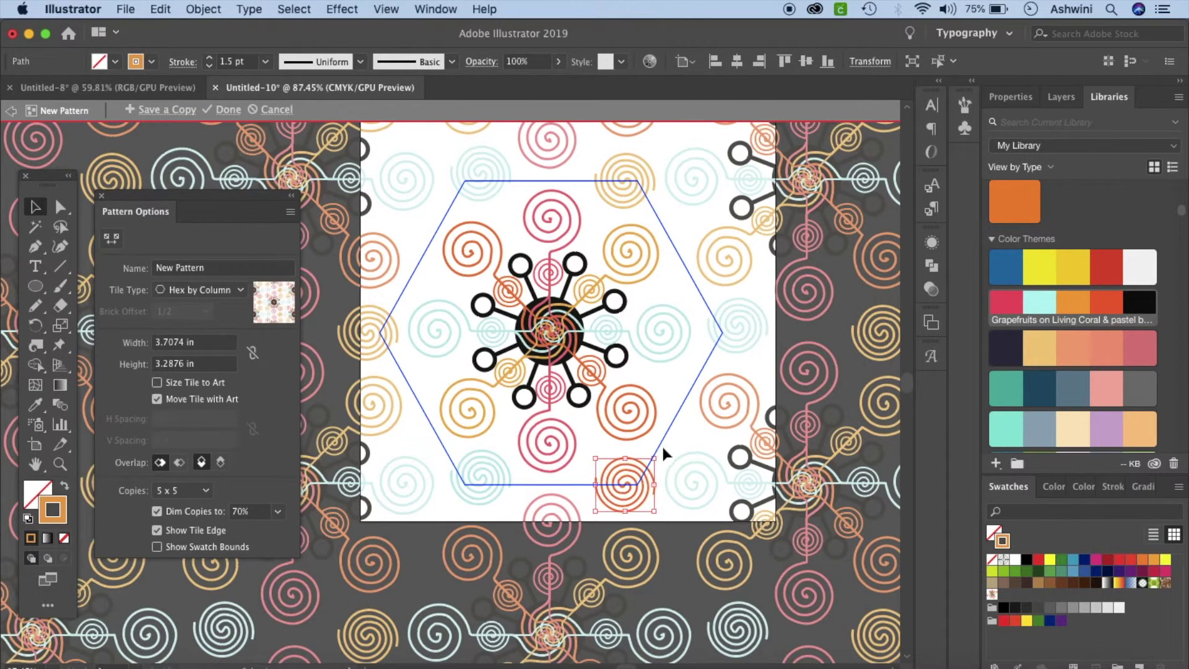
pyautogui.moveTo(660, 453); pyautogui.dragTo(676, 481)
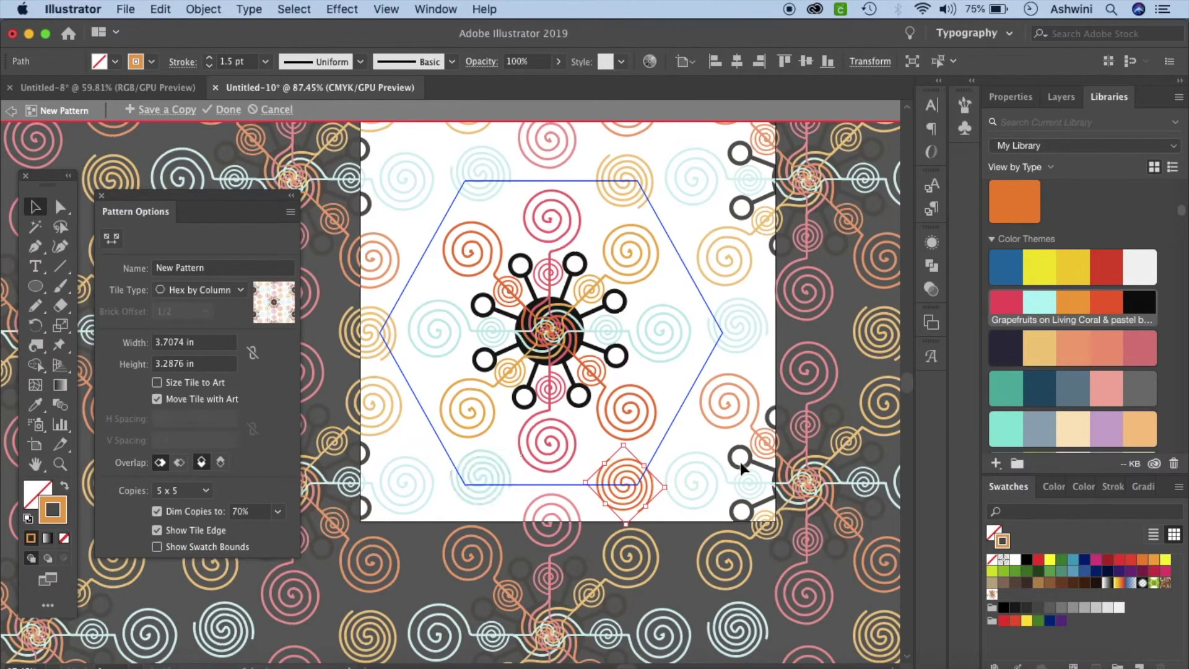
pyautogui.click(704, 431)
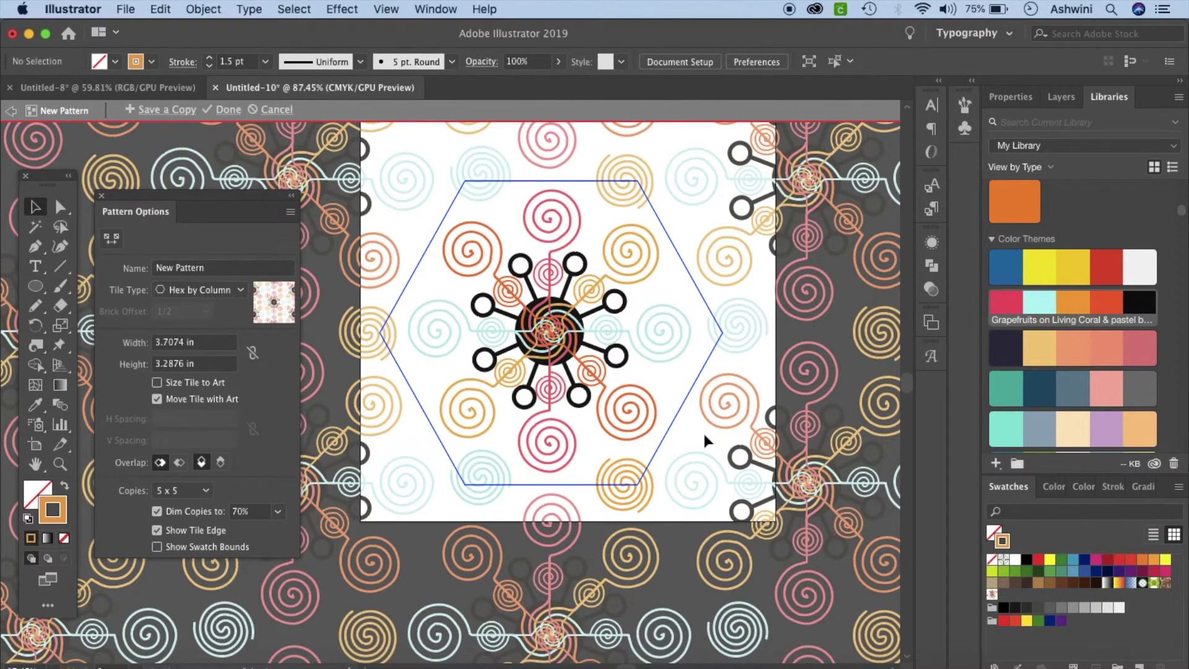
# Shrink the hexagonal tile further with the Pattern Tile tool to about 3.60 in wide and 3.22 in high
pyautogui.scroll(-5, 703, 431)
pyautogui.scroll(3, 703, 418)
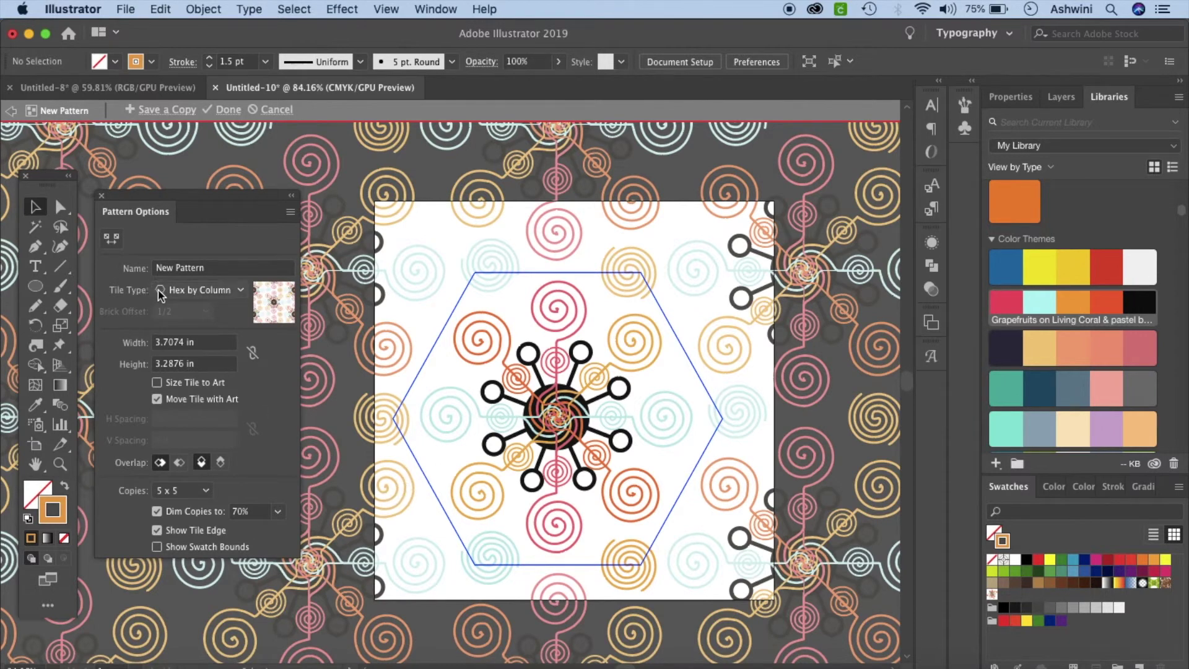
pyautogui.click(114, 239)
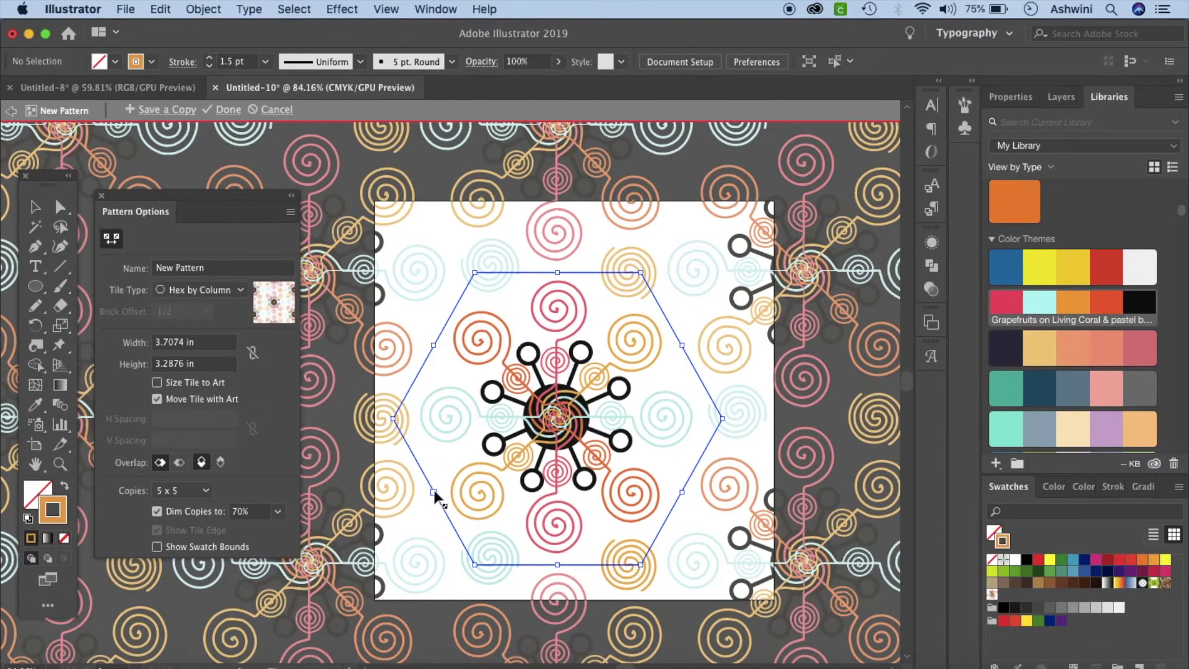
pyautogui.moveTo(434, 493); pyautogui.dragTo(440, 490)
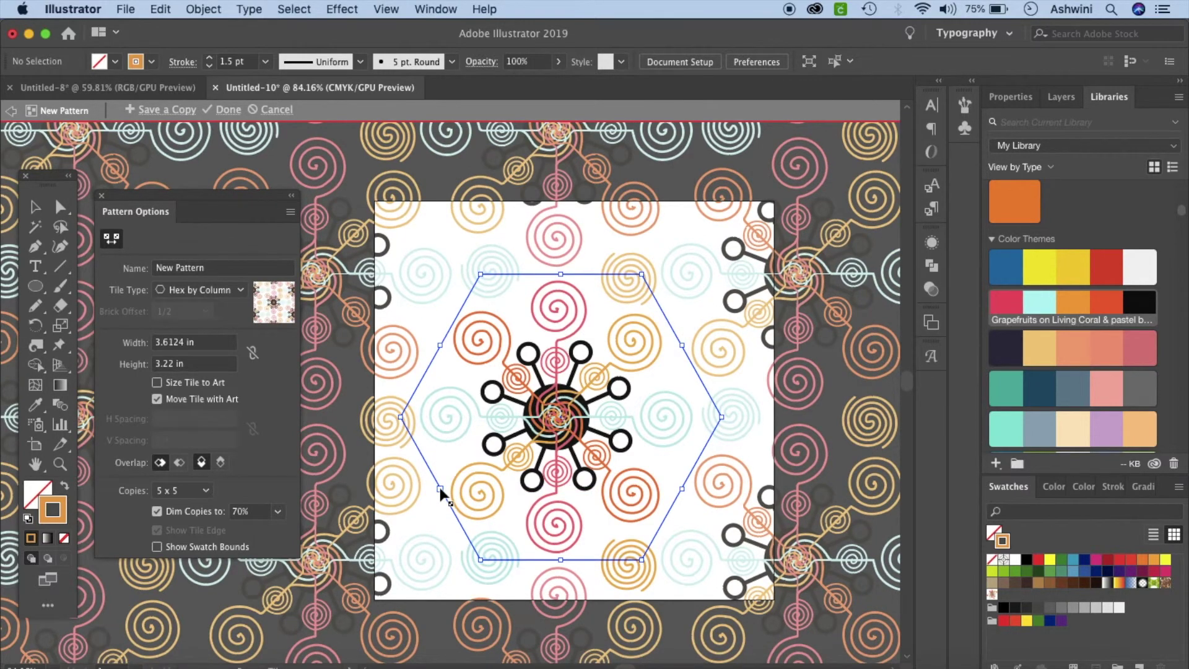
pyautogui.moveTo(440, 489); pyautogui.dragTo(442, 488)
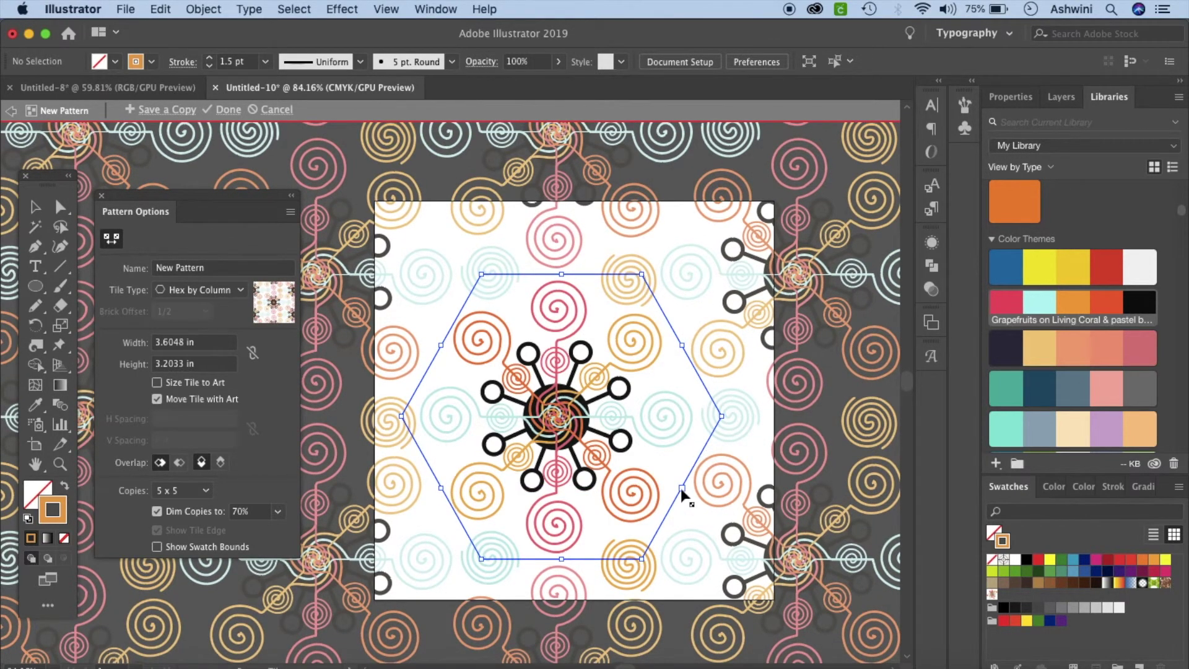
pyautogui.moveTo(681, 488); pyautogui.dragTo(681, 488)
pyautogui.moveTo(641, 559); pyautogui.dragTo(641, 557)
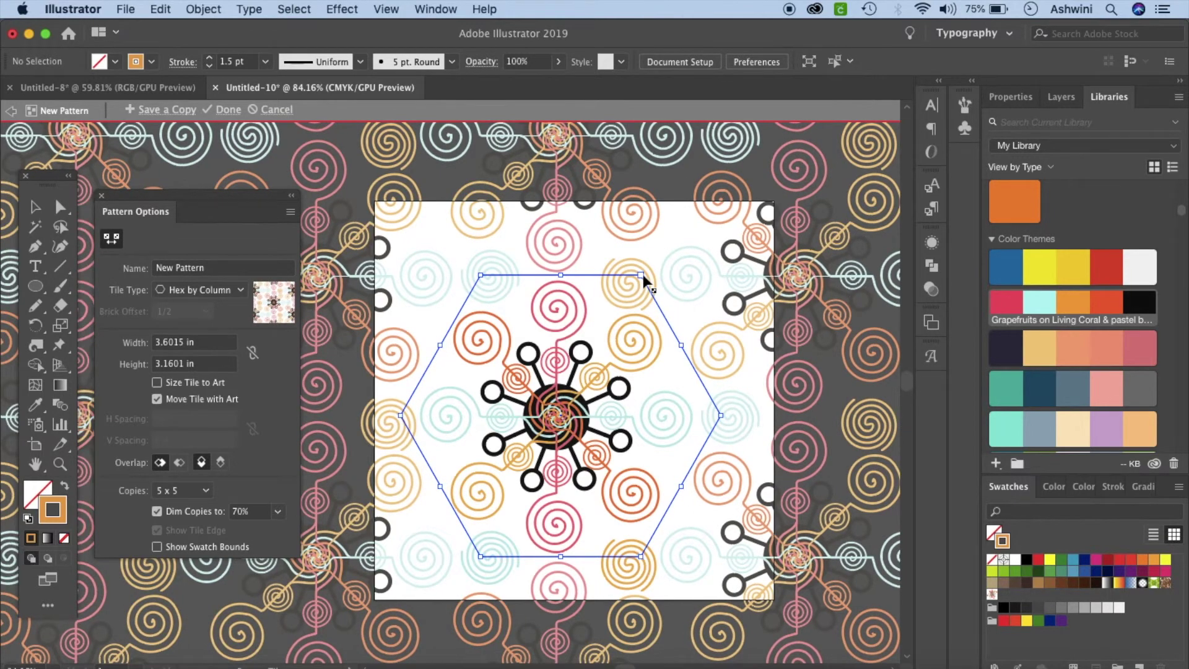
pyautogui.moveTo(644, 277); pyautogui.dragTo(643, 272)
pyautogui.press('v')
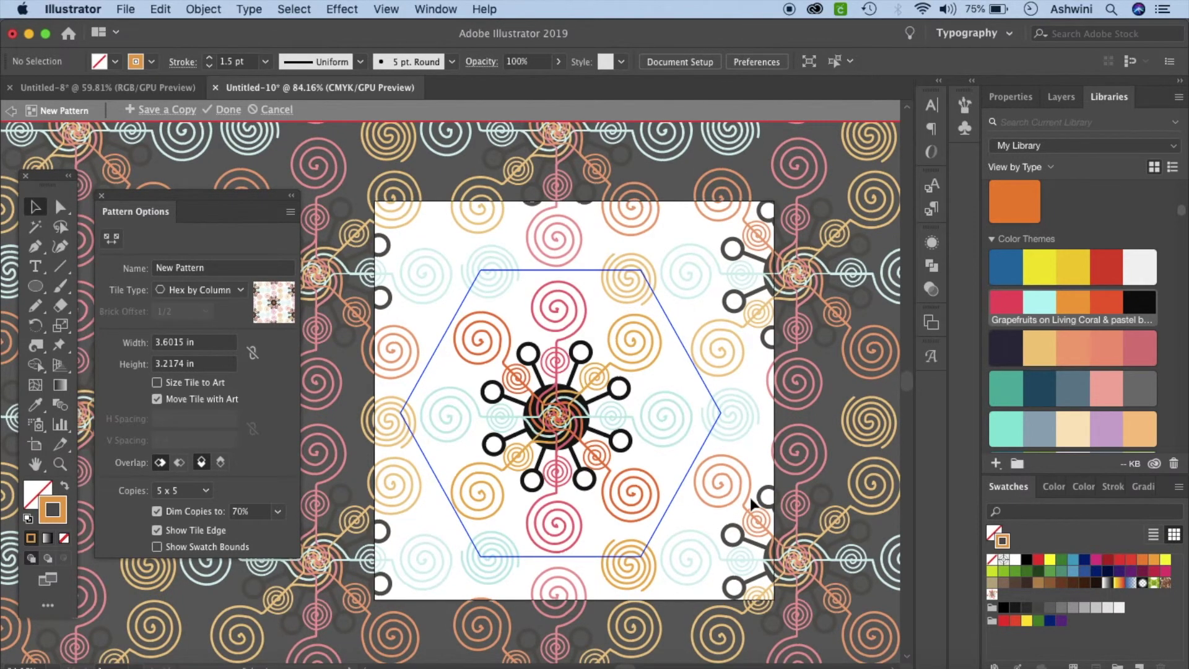
# Shift the orange loose spiral slightly toward the motif and finish editing the pattern
pyautogui.click(620, 563)
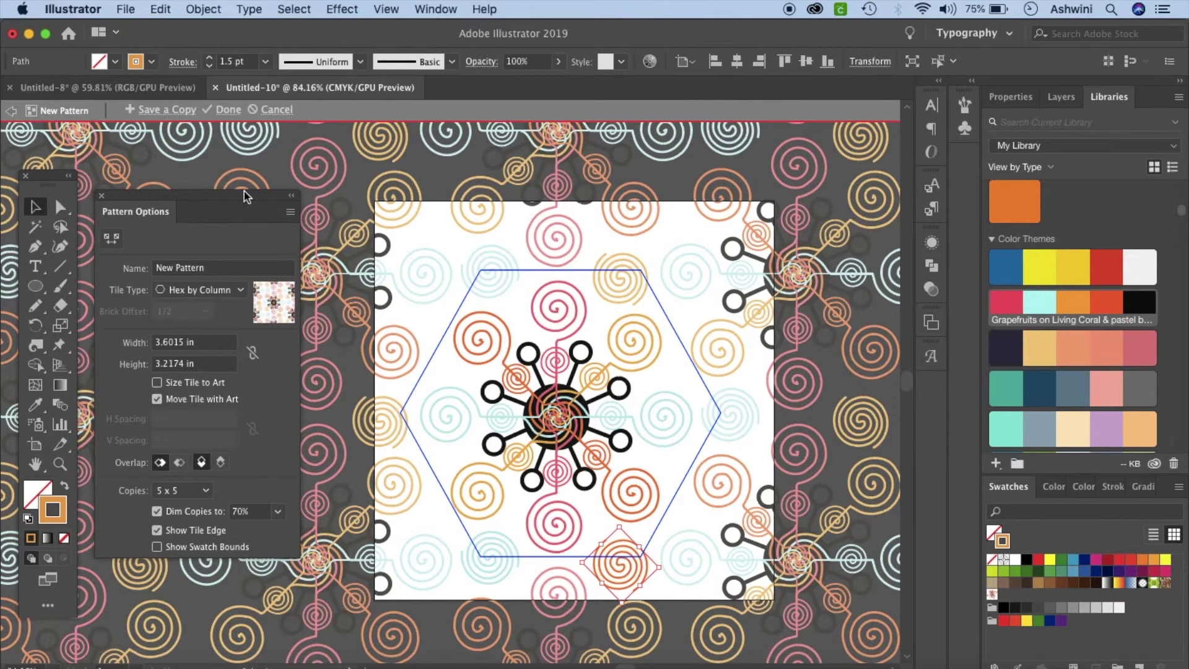
pyautogui.click(229, 111)
# Draw a large rectangle on the empty canvas below the artboard
pyautogui.scroll(-10, 231, 117)
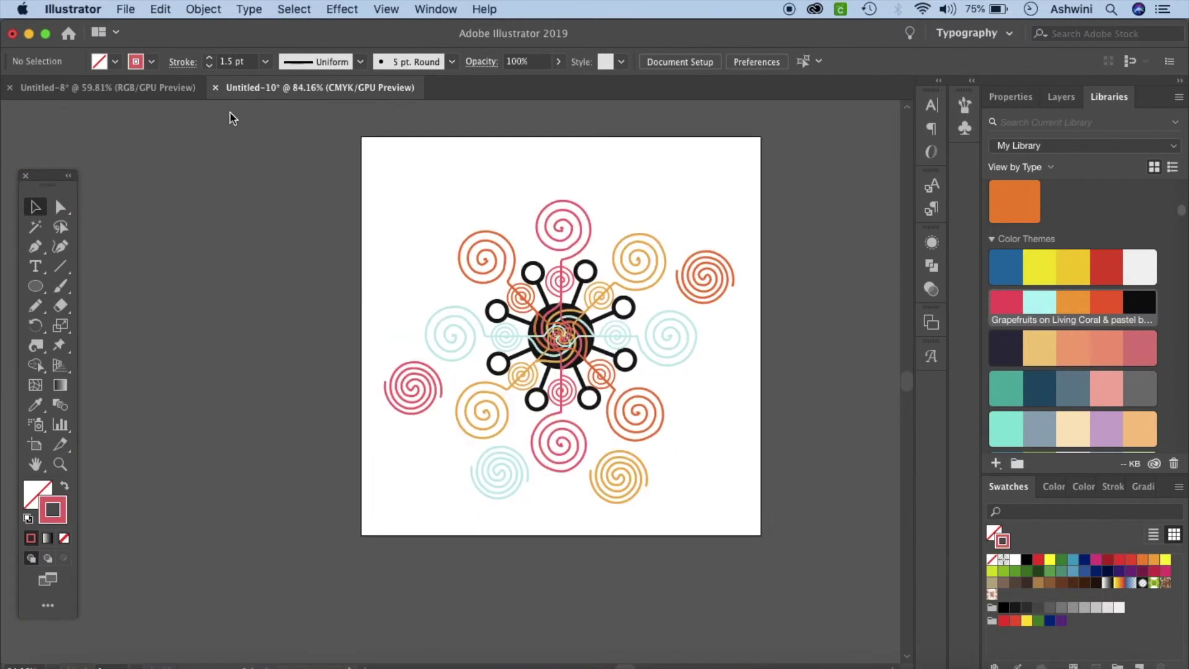
pyautogui.scroll(-3, 231, 117)
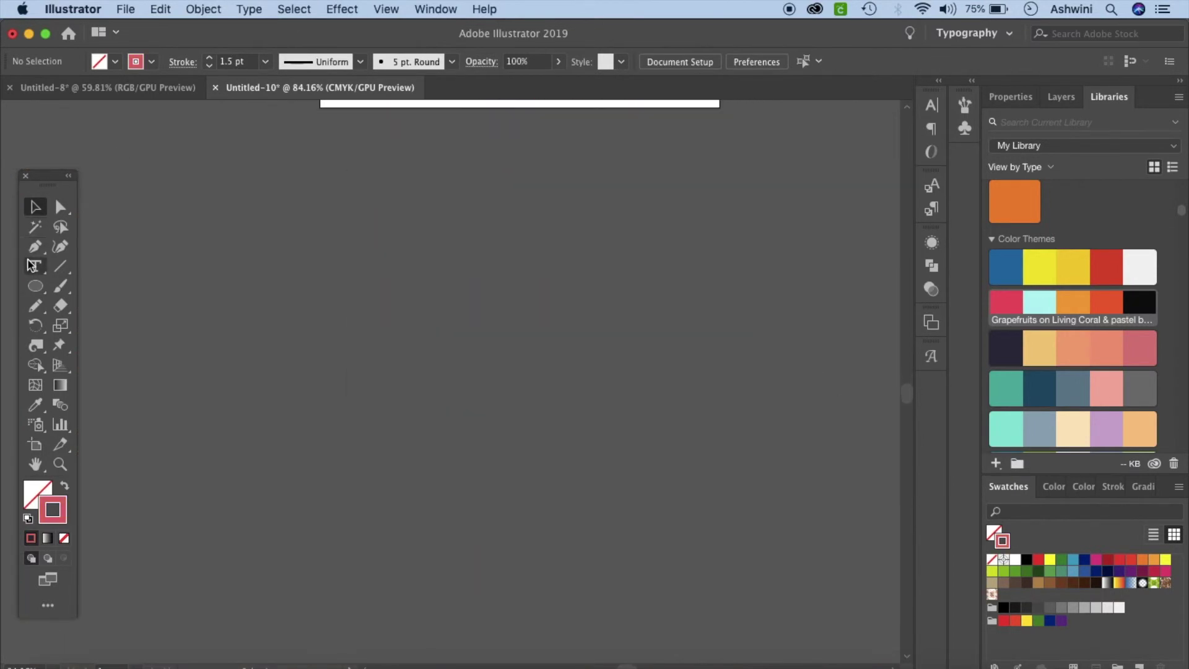
pyautogui.click(40, 288)
pyautogui.click(80, 287)
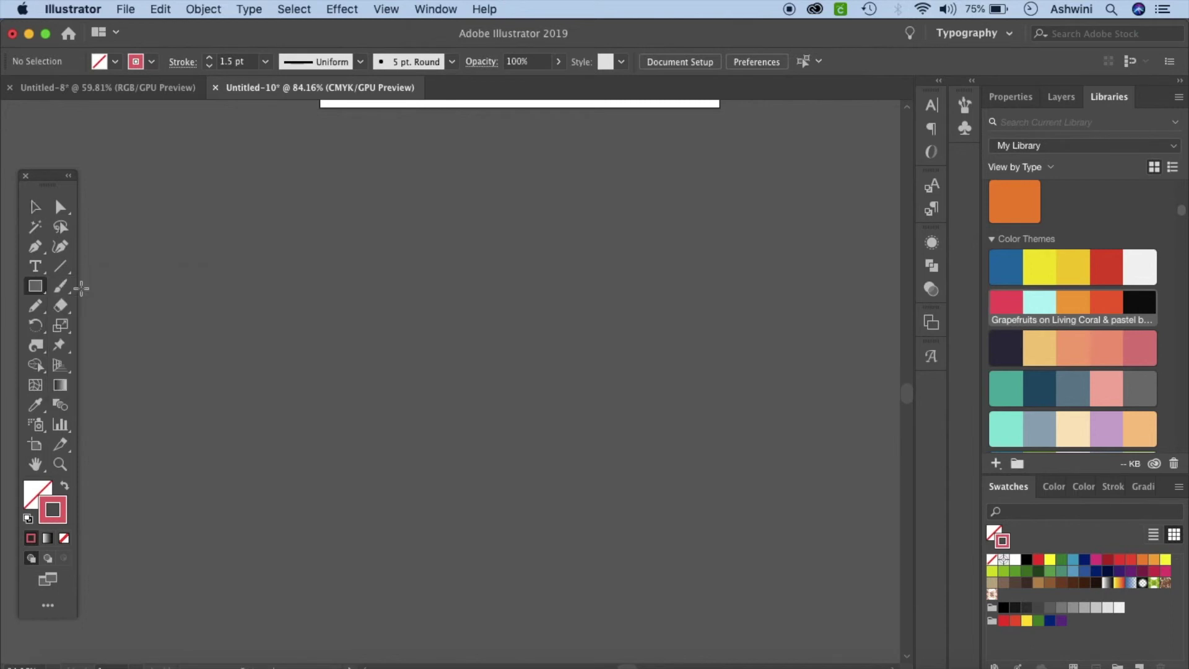
pyautogui.moveTo(126, 166); pyautogui.dragTo(127, 173)
pyautogui.moveTo(141, 282)
pyautogui.mouseDown()
pyautogui.moveTo(486, 542)
pyautogui.moveTo(790, 657)
pyautogui.moveTo(845, 590)
pyautogui.moveTo(864, 598)
pyautogui.mouseUp()
# Give the rectangle a white fill with no stroke and paste a copy in front of it
pyautogui.click(64, 538)
pyautogui.click(32, 494)
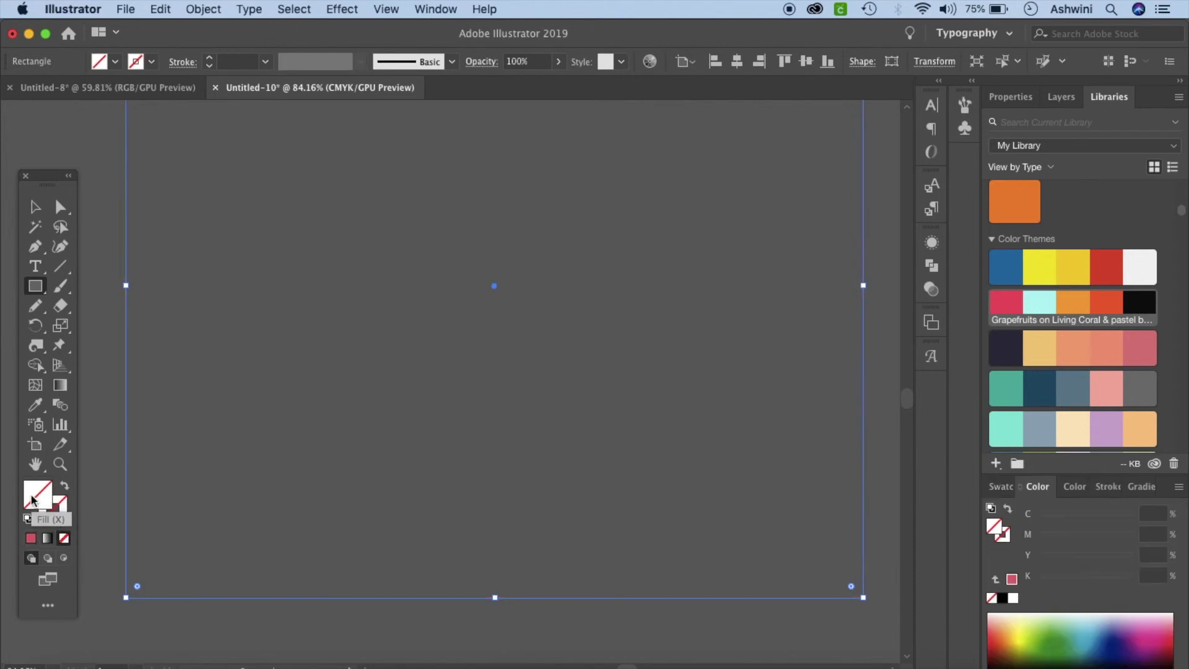
pyautogui.click(1013, 597)
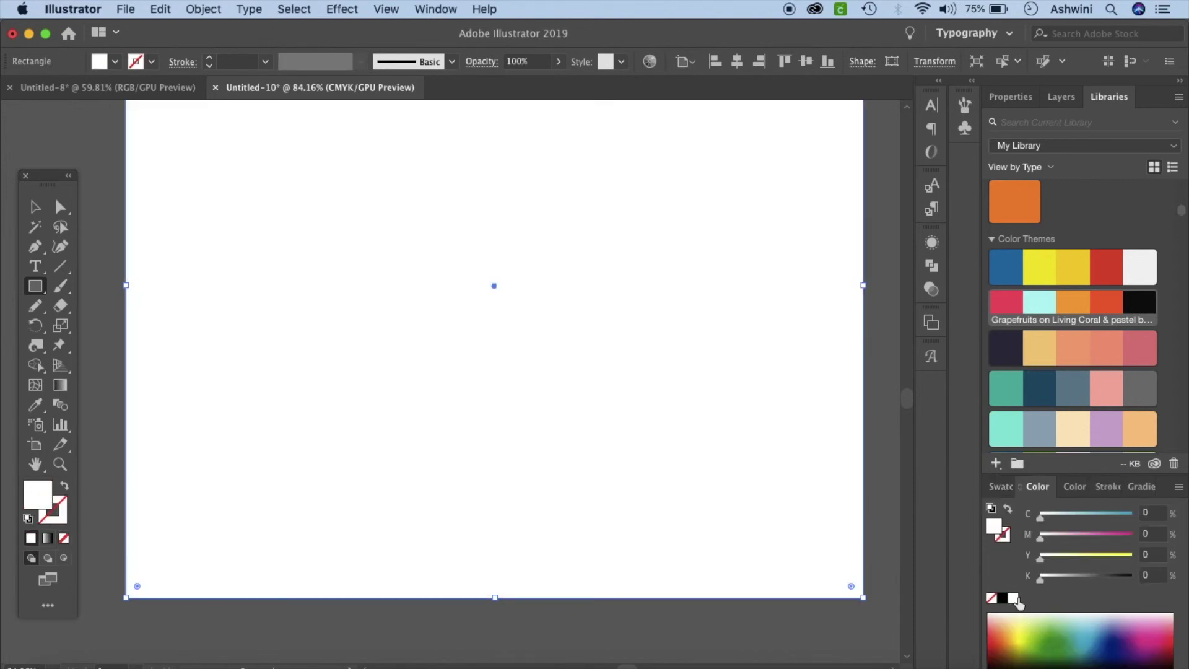
pyautogui.press('super+f')
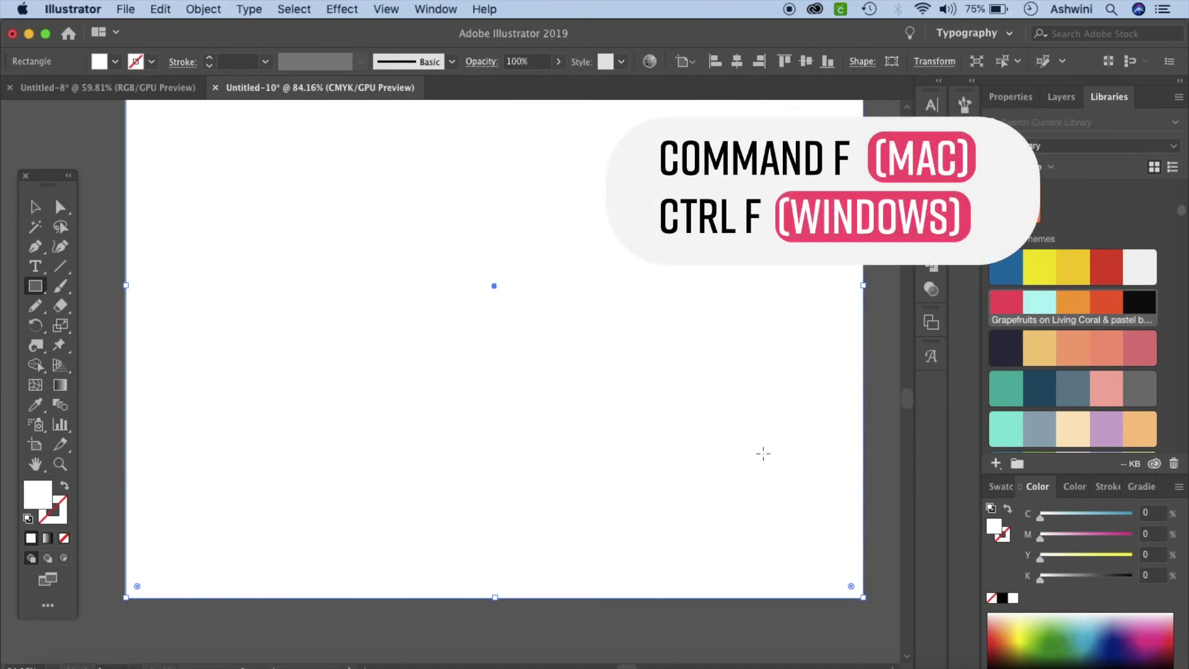
# Fill the front rectangle with the new spiral pattern swatch and inspect the repeat up close
pyautogui.click(1003, 488)
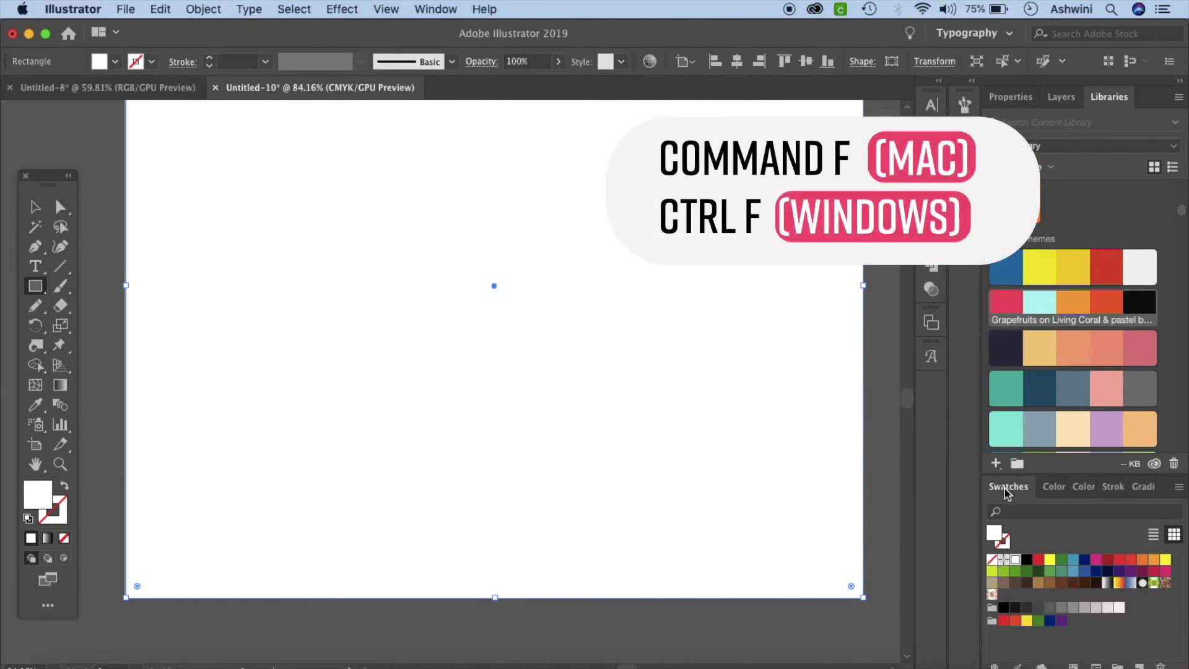
pyautogui.click(451, 9)
pyautogui.click(451, 9)
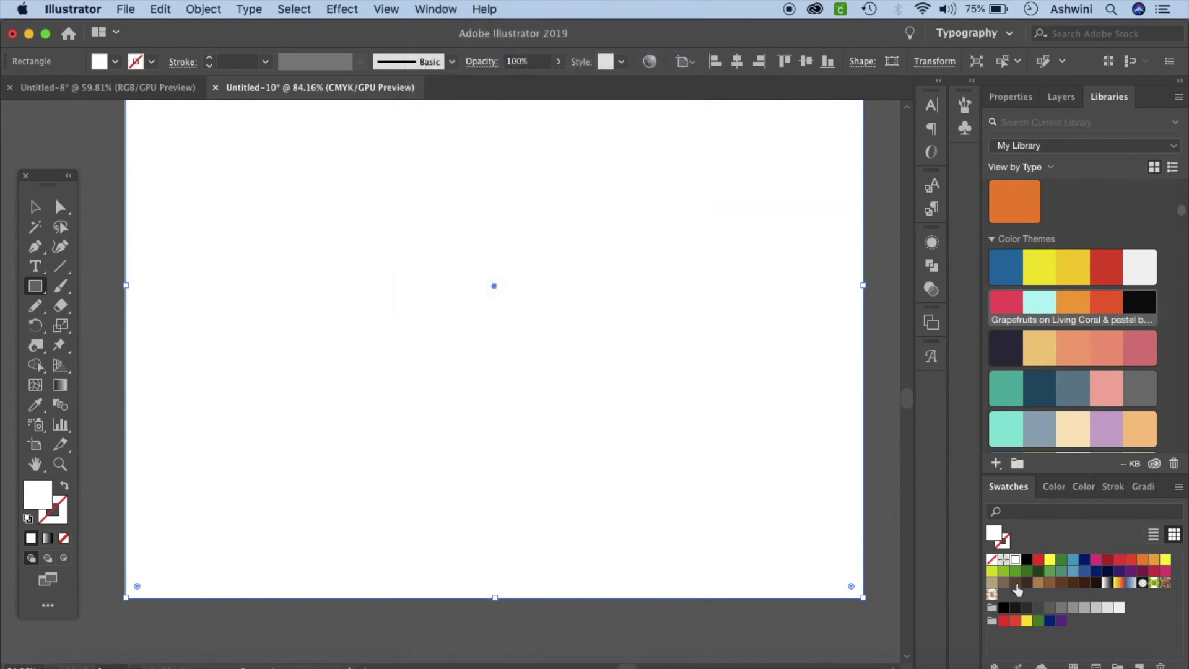
pyautogui.click(991, 596)
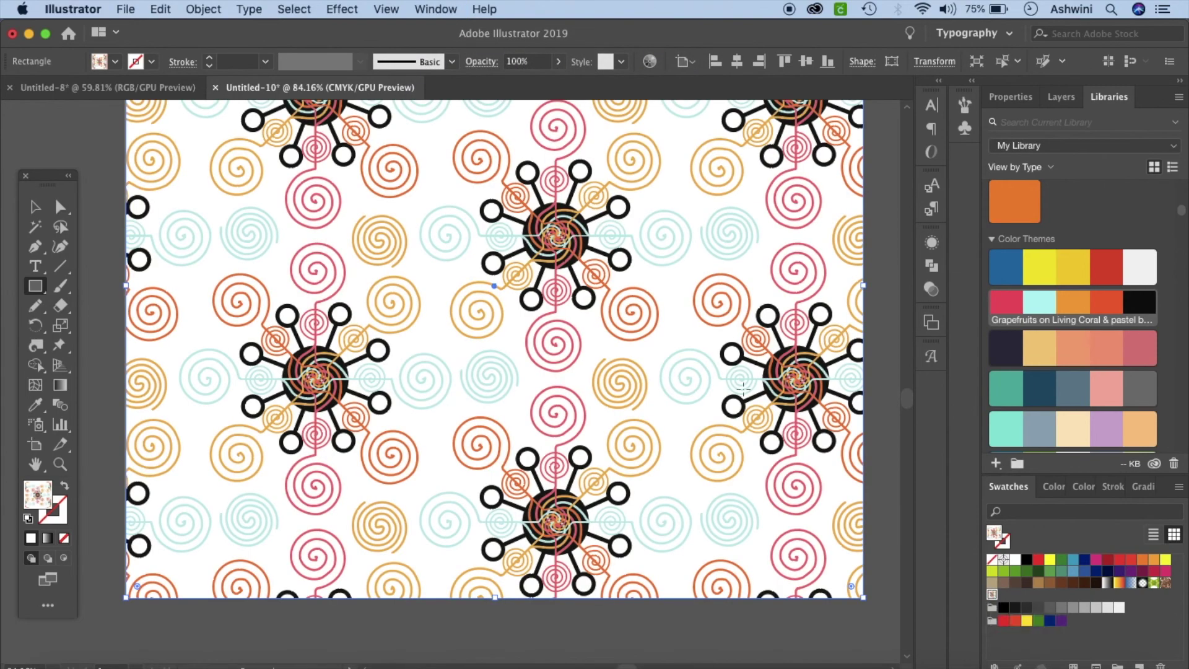
pyautogui.scroll(5, 742, 381)
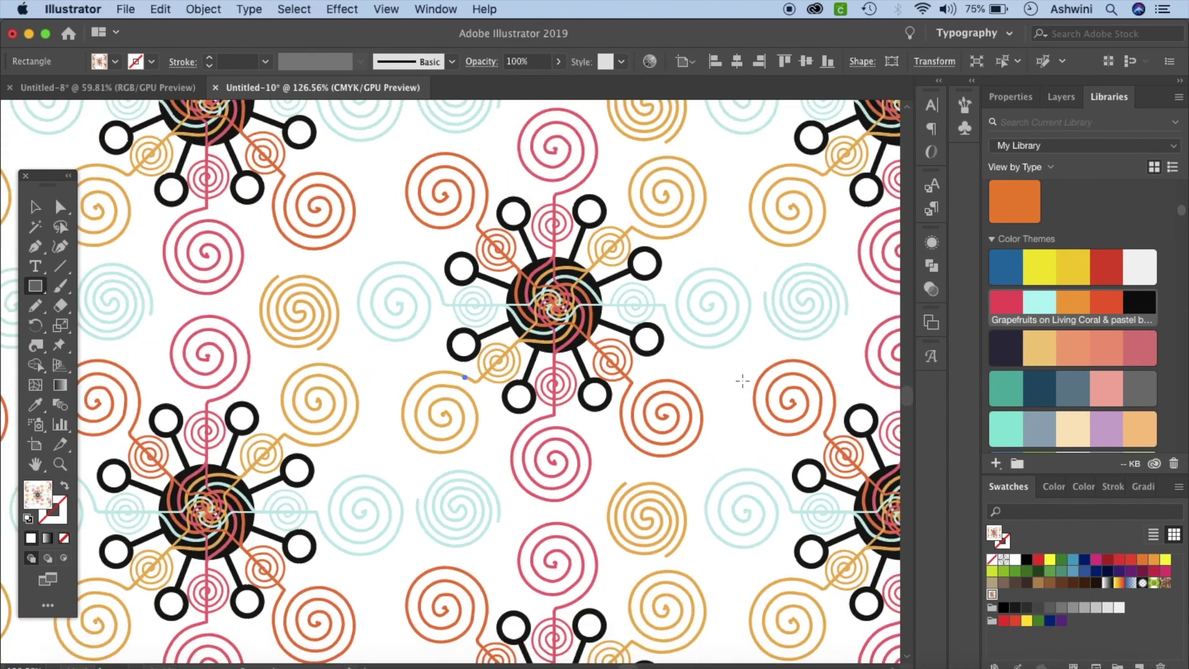
pyautogui.scroll(1, 742, 382)
pyautogui.hscroll(1, 742, 382)
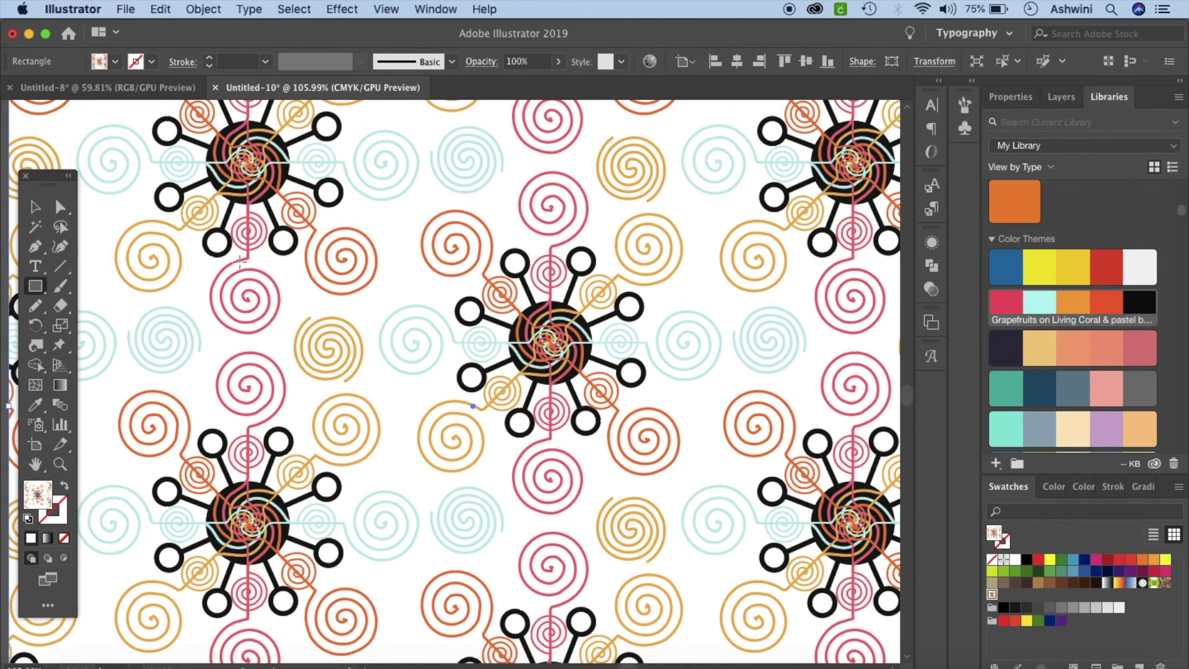